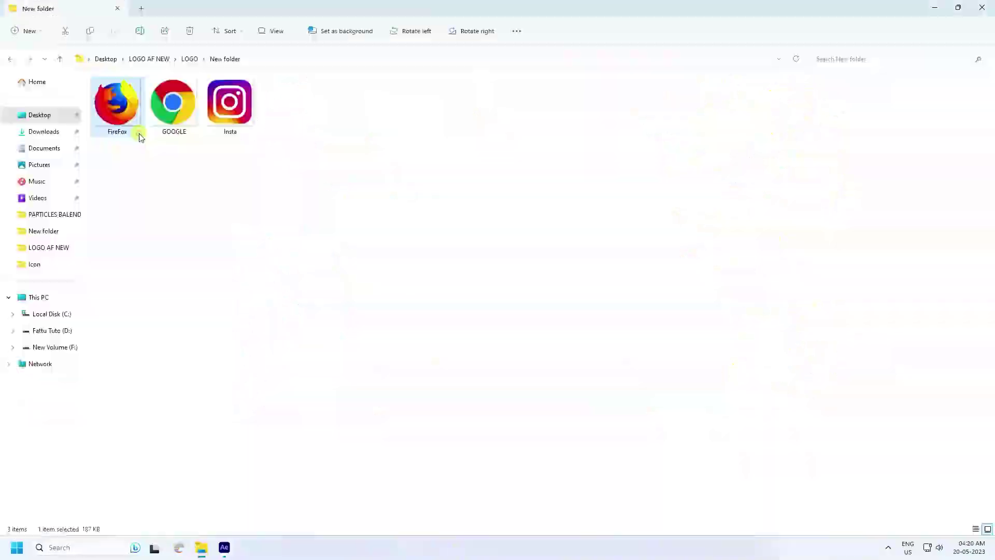
Preview the Firefox, Google and Insta logo images in Photos, then return to After Effects
{"action": "double_click", "coordinate": [136, 130]}
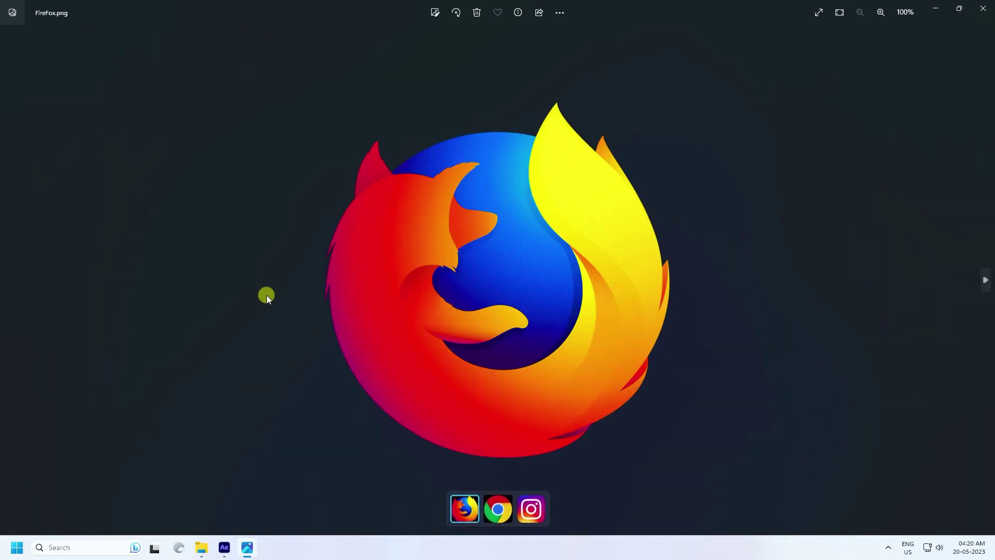
{"action": "key", "text": "Right"}
{"action": "key", "text": "Right"}
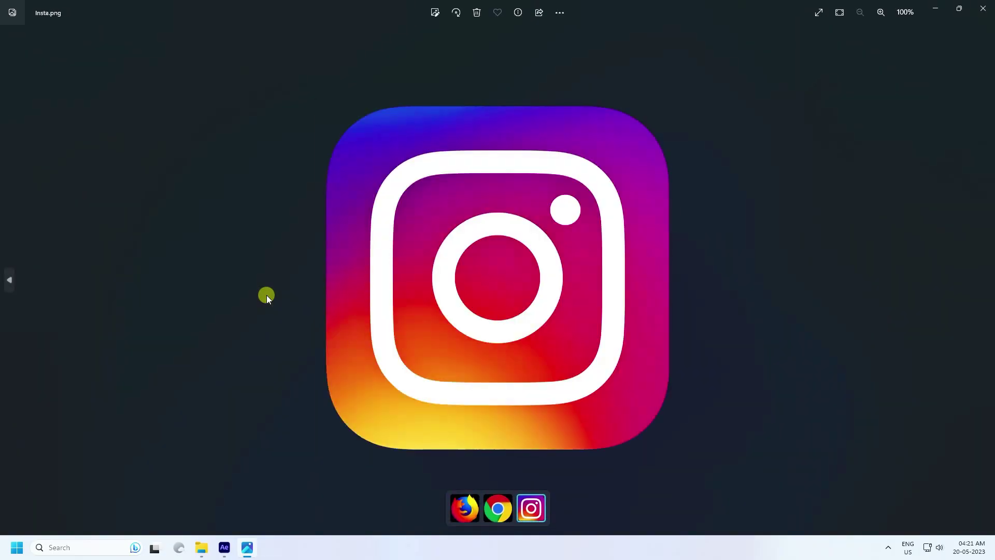
{"action": "left_click", "coordinate": [983, 9]}
{"action": "left_click", "coordinate": [224, 547]}
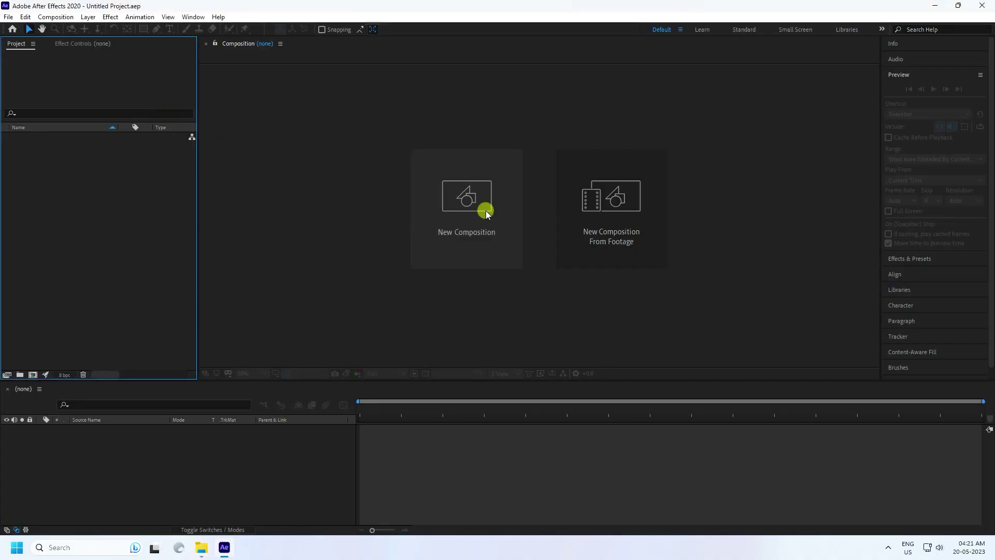
Import FireFox.png into the project and create a FireFox composition from it
{"action": "right_click", "coordinate": [74, 201]}
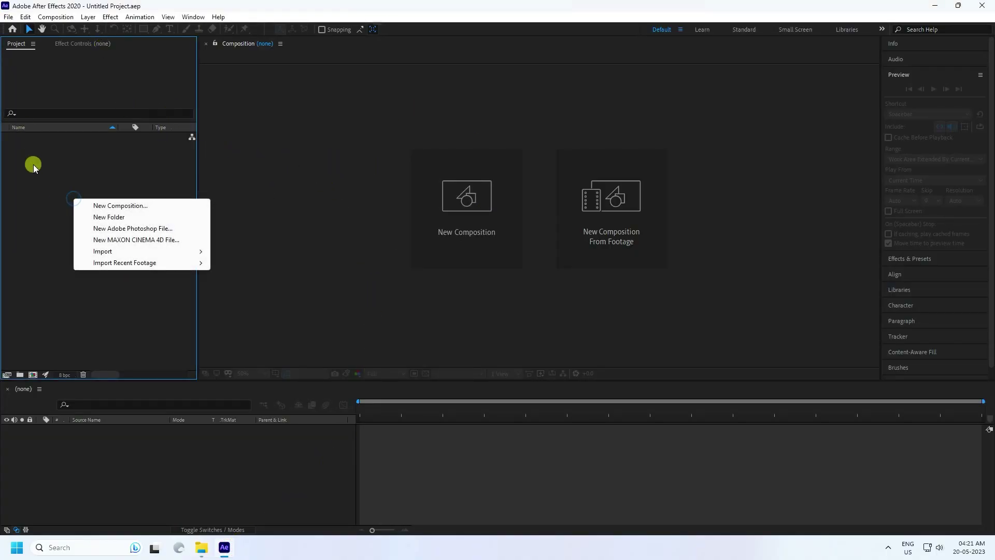
{"action": "key", "text": "Escape"}
{"action": "right_click", "coordinate": [49, 200]}
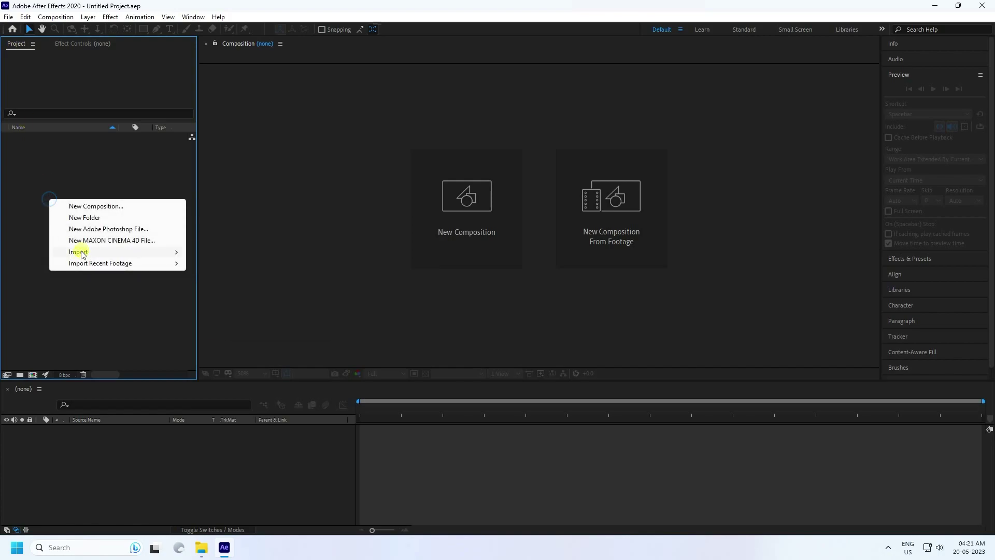
{"action": "mouse_move", "coordinate": [83, 253]}
{"action": "left_click", "coordinate": [211, 253]}
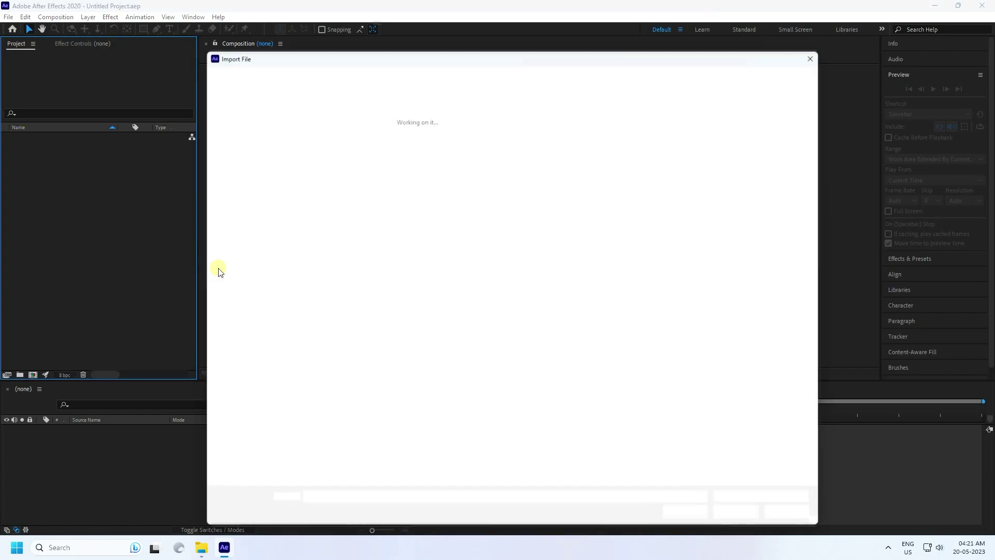
{"action": "left_click", "coordinate": [360, 155]}
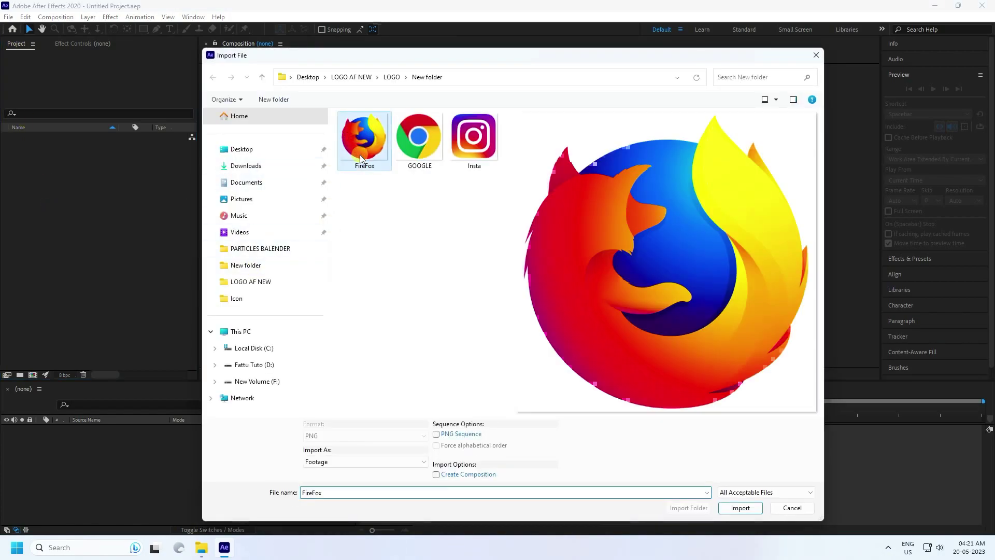
{"action": "left_click", "coordinate": [741, 506]}
{"action": "left_click_drag", "start_coordinate": [39, 139], "coordinate": [195, 458]}
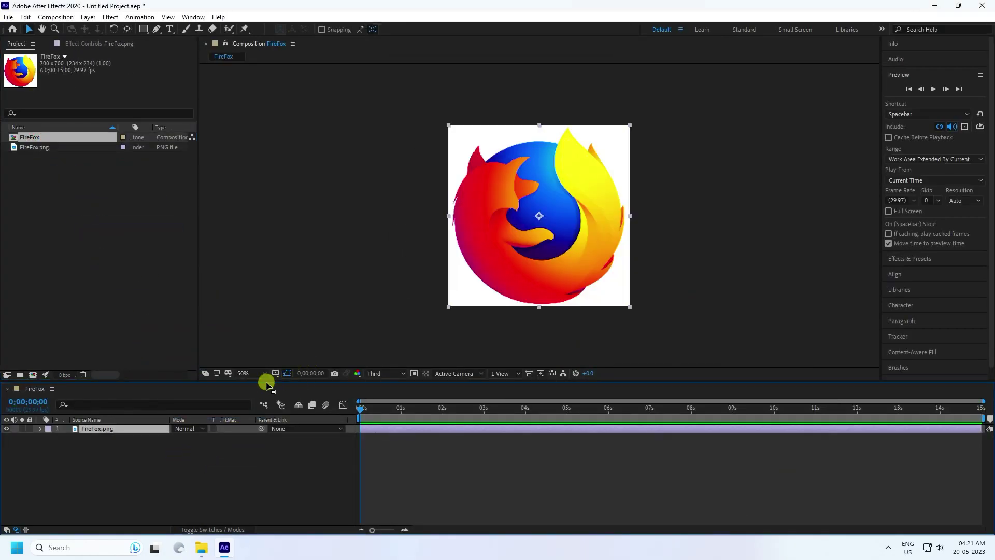
Set the viewer to Full resolution and Fit magnification, with the transparency checkerboard on
{"action": "left_click", "coordinate": [383, 373]}
{"action": "left_click", "coordinate": [384, 398]}
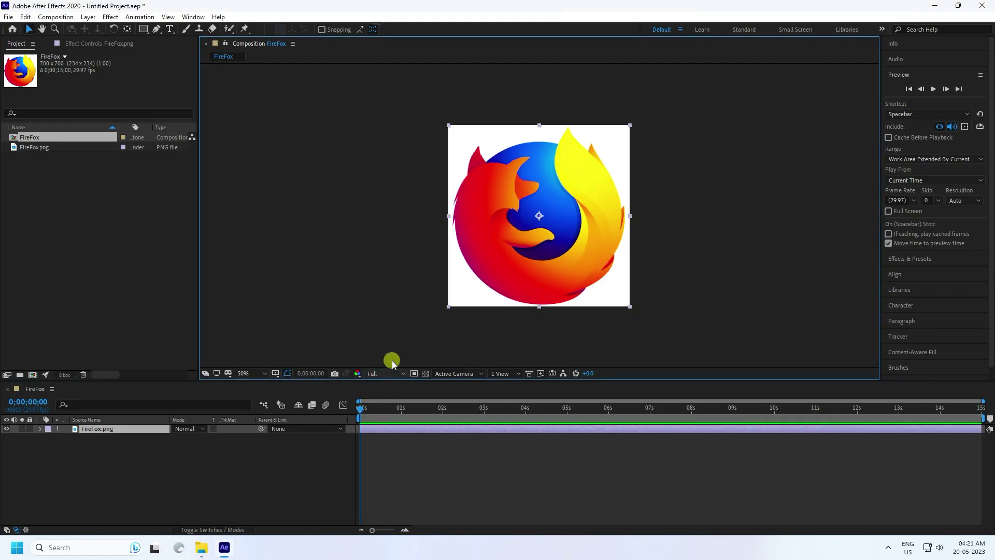
{"action": "left_click", "coordinate": [264, 373]}
{"action": "left_click", "coordinate": [262, 198]}
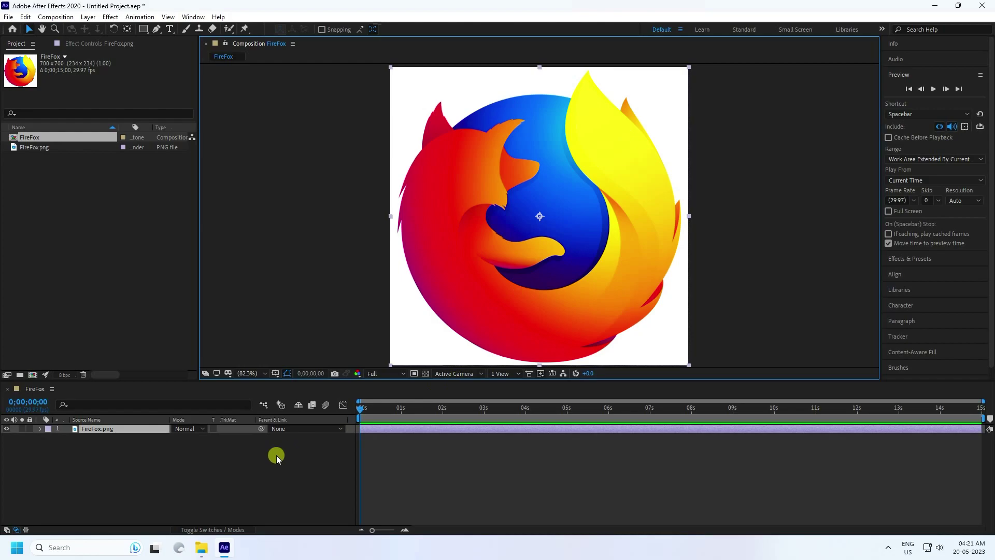
{"action": "left_click", "coordinate": [428, 373]}
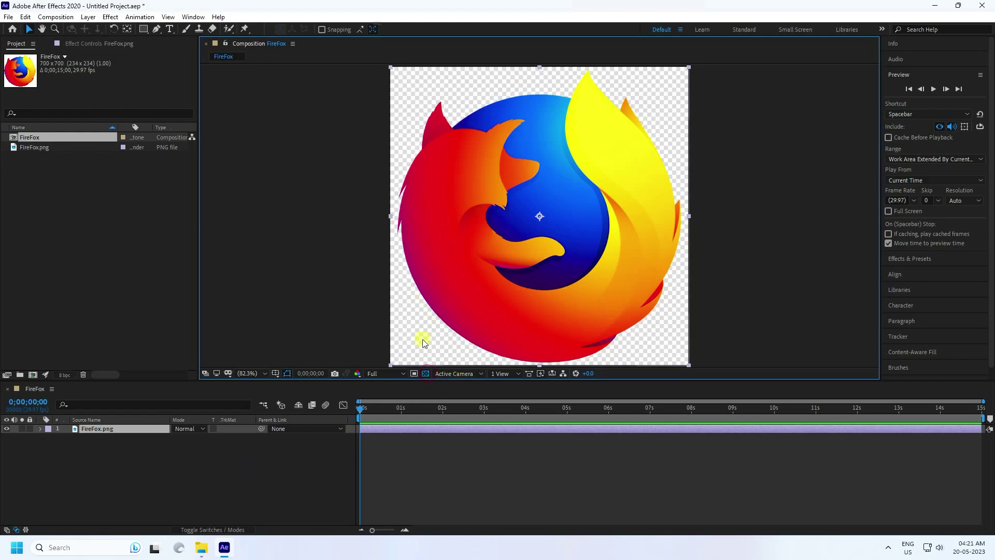
{"action": "left_click", "coordinate": [132, 483]}
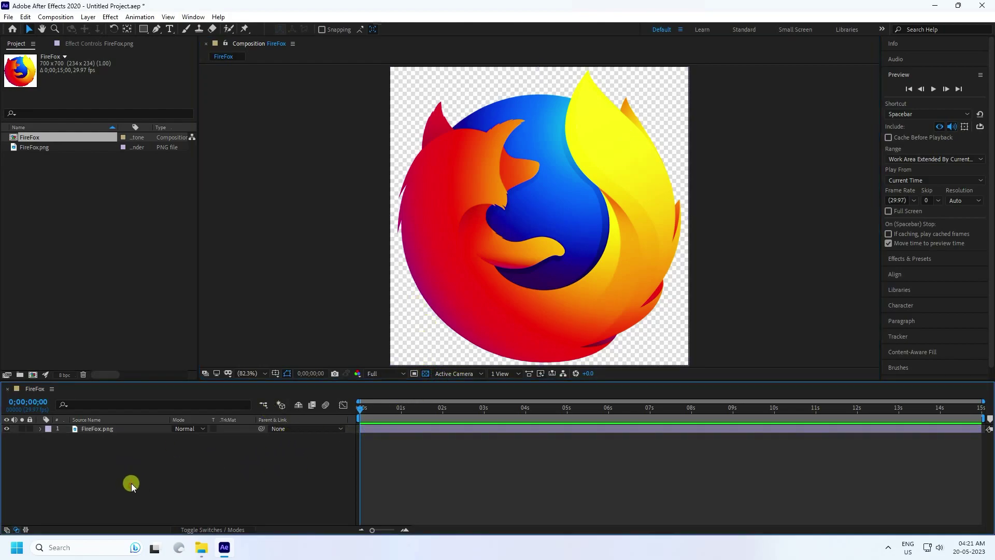
{"action": "left_click", "coordinate": [32, 374]}
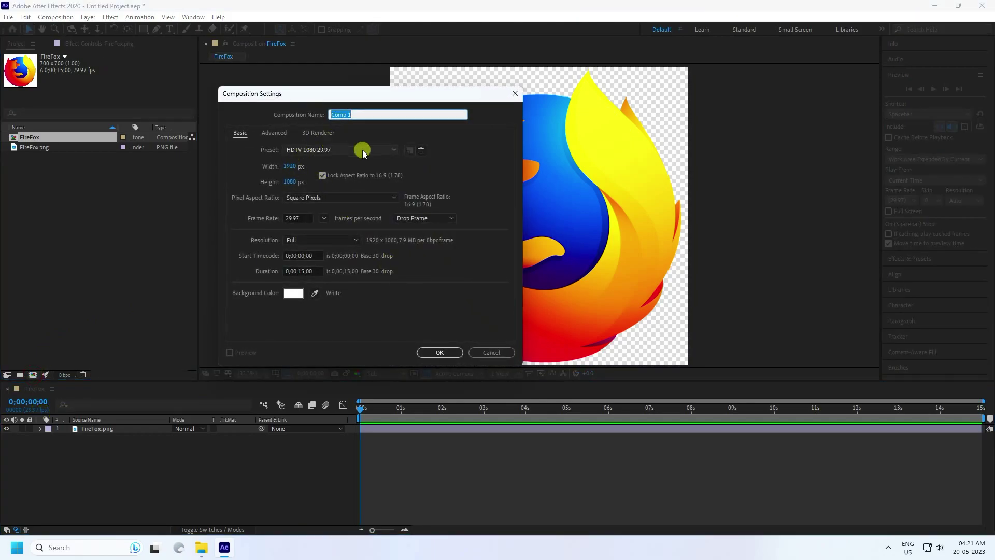
Create the 1920×1080 LOGO ANIMATION composition and place the FireFox comp inside it
{"action": "type", "text": "LOGO ANIMATION"}
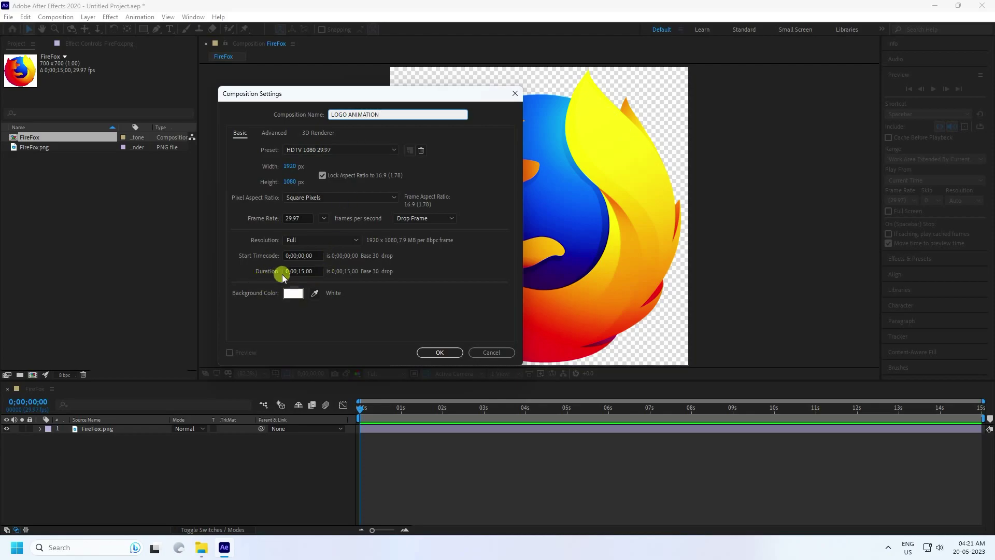
{"action": "left_click", "coordinate": [440, 353]}
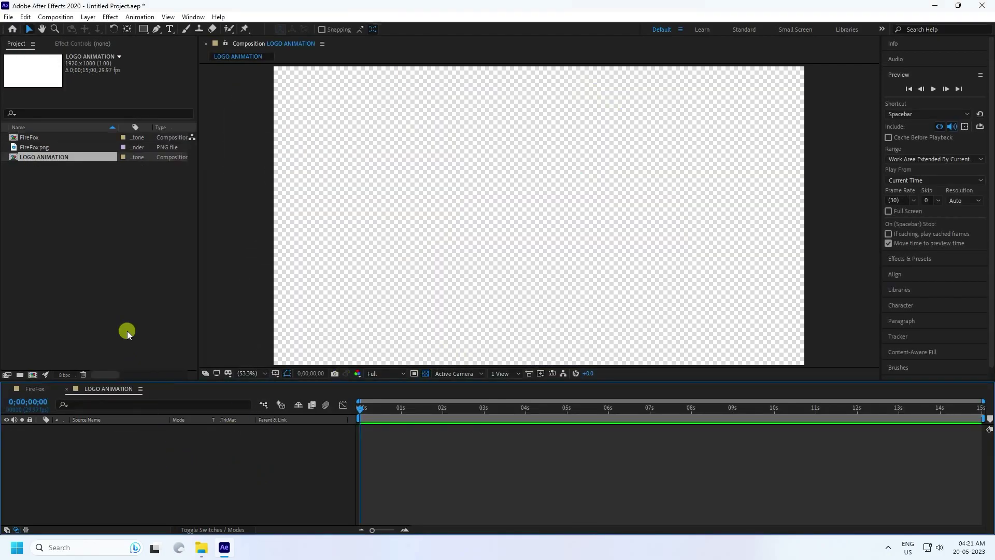
{"action": "left_click", "coordinate": [31, 139]}
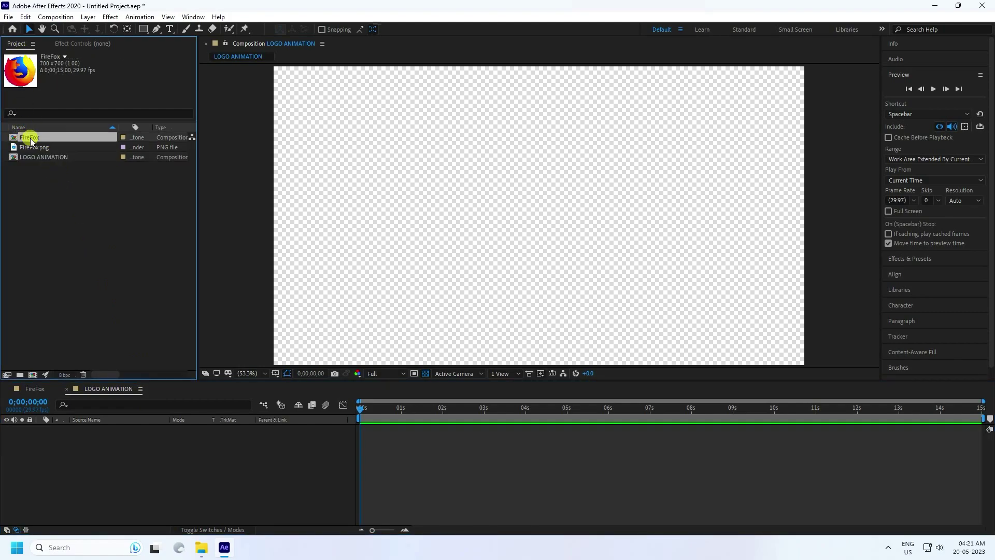
{"action": "left_click_drag", "start_coordinate": [30, 138], "coordinate": [122, 480]}
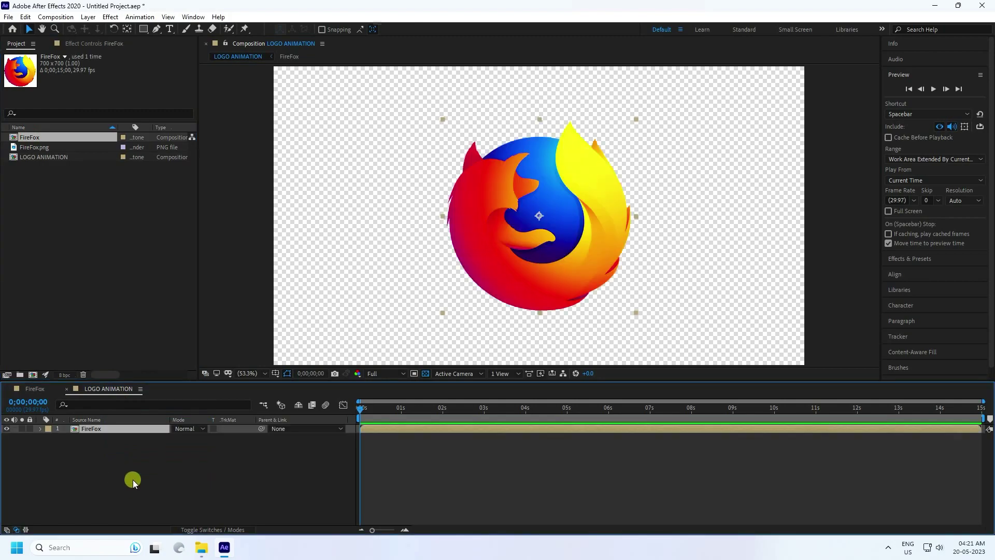
Start a new solid layer named Emitter
{"action": "right_click", "coordinate": [138, 478]}
{"action": "mouse_move", "coordinate": [171, 363]}
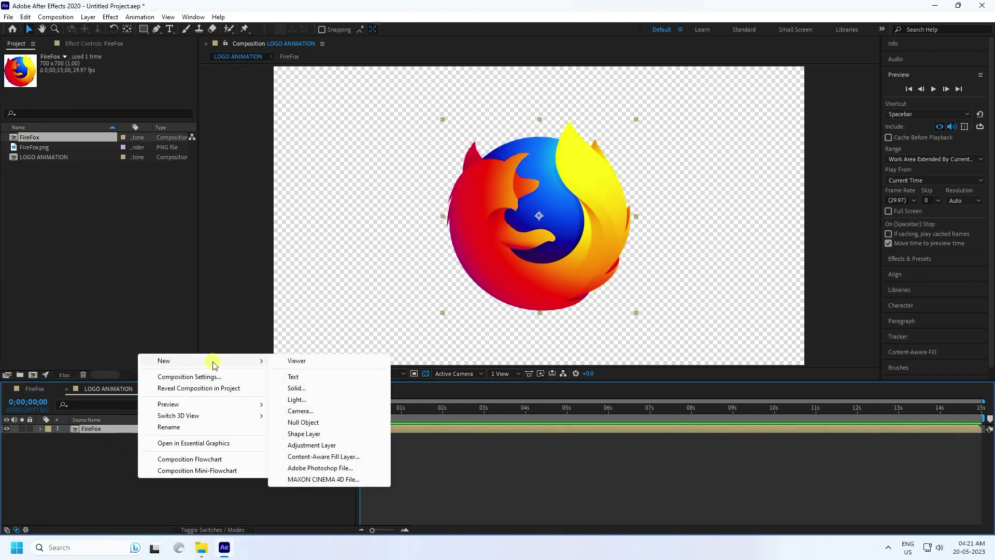
{"action": "left_click", "coordinate": [302, 390]}
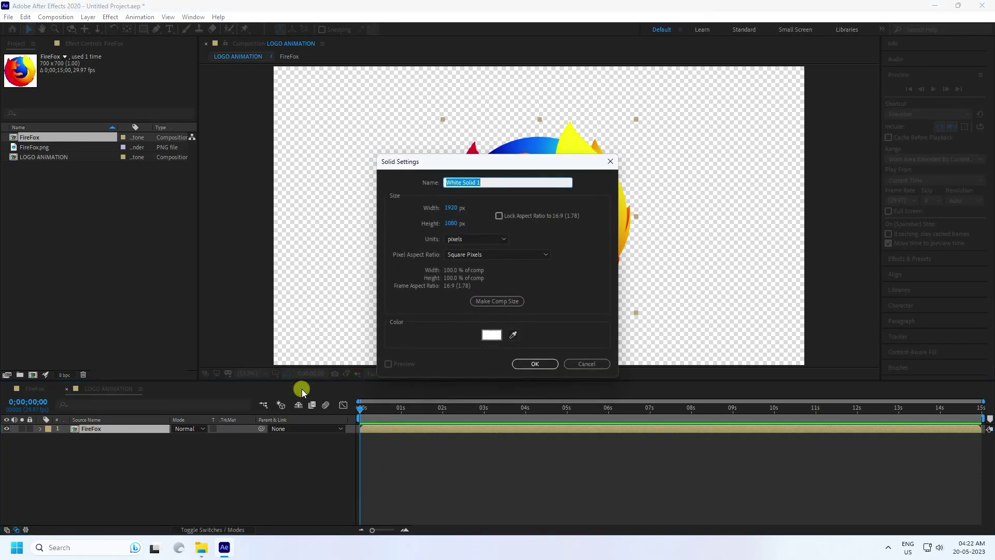
{"action": "type", "text": "Emitter"}
Add the white Emitter solid, and make the FireFox layer 3D and hidden
{"action": "left_click", "coordinate": [535, 364]}
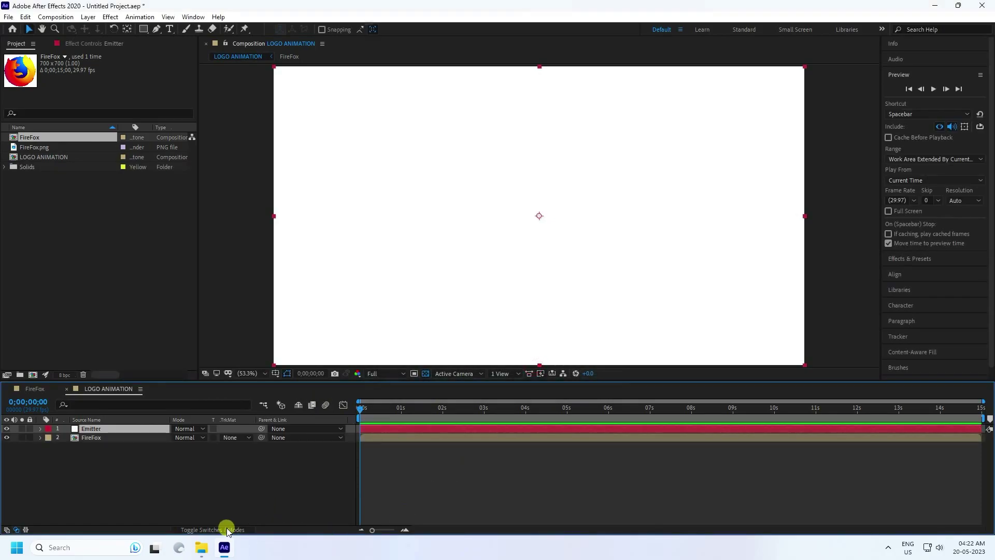
{"action": "left_click", "coordinate": [194, 528]}
{"action": "left_click", "coordinate": [90, 438]}
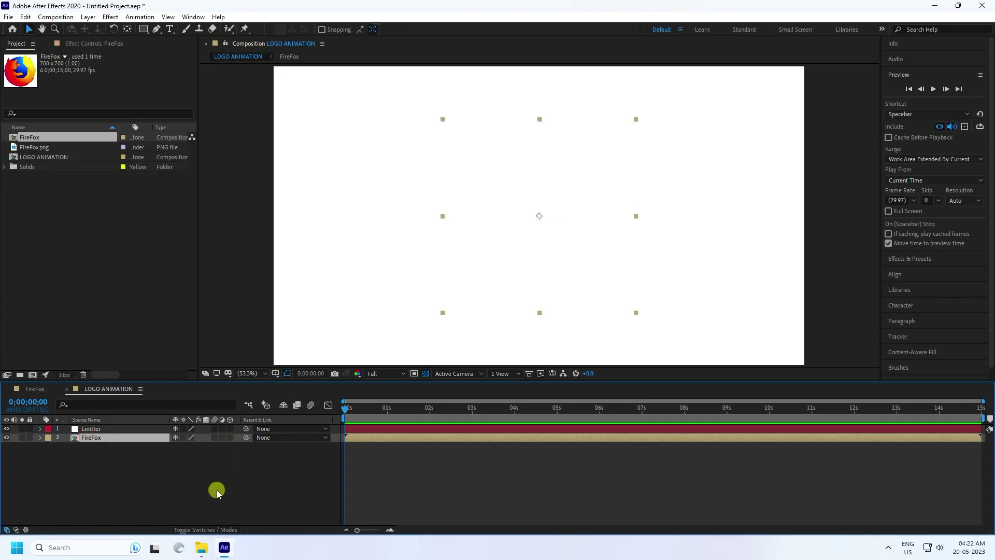
{"action": "left_click", "coordinate": [230, 437]}
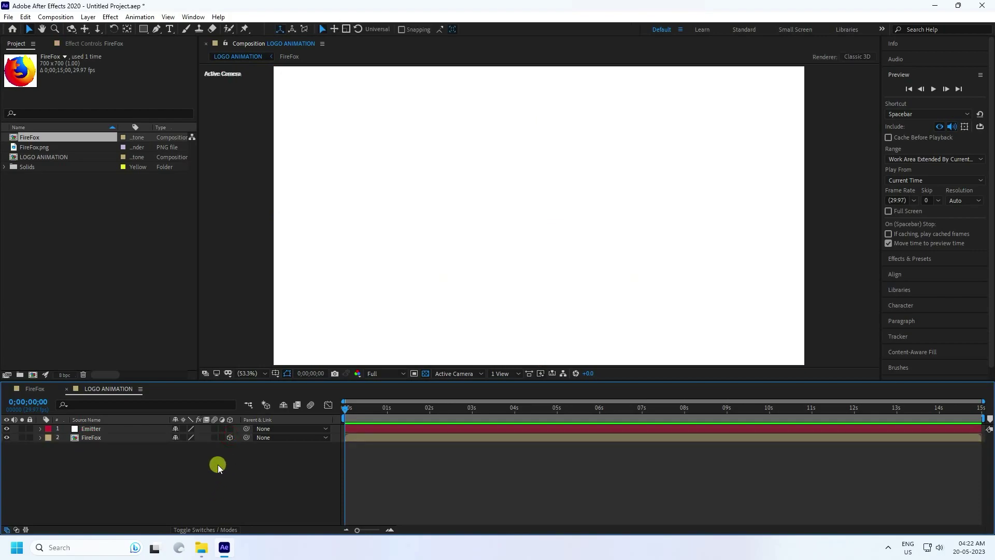
{"action": "left_click", "coordinate": [91, 429]}
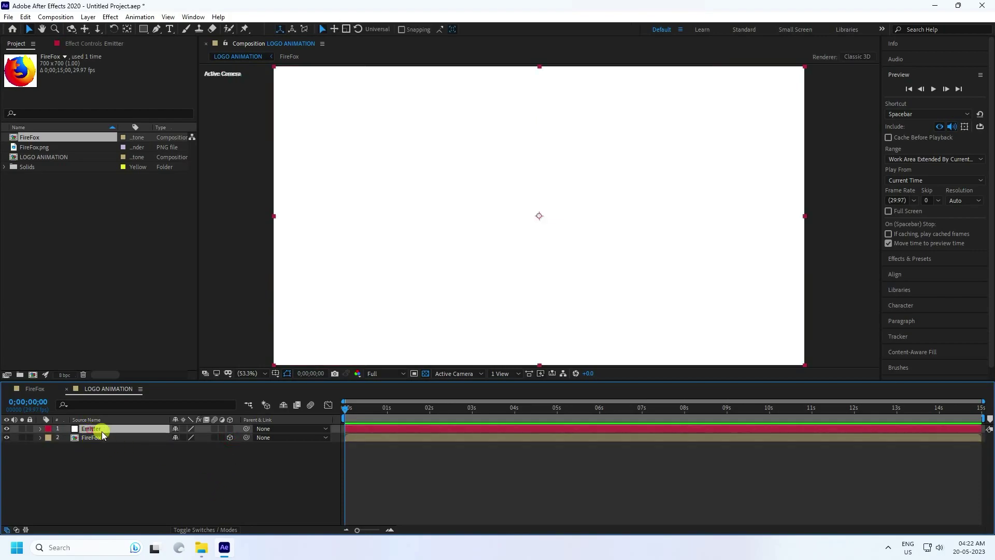
Apply Trapcode Particular to the Emitter layer and move to 0;00;01;29
{"action": "left_click", "coordinate": [7, 437]}
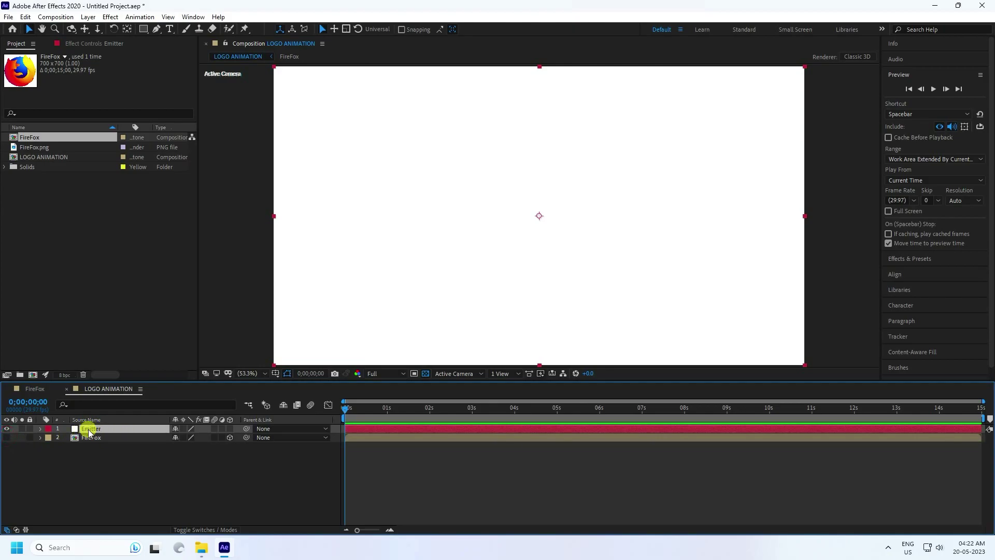
{"action": "left_click", "coordinate": [110, 18]}
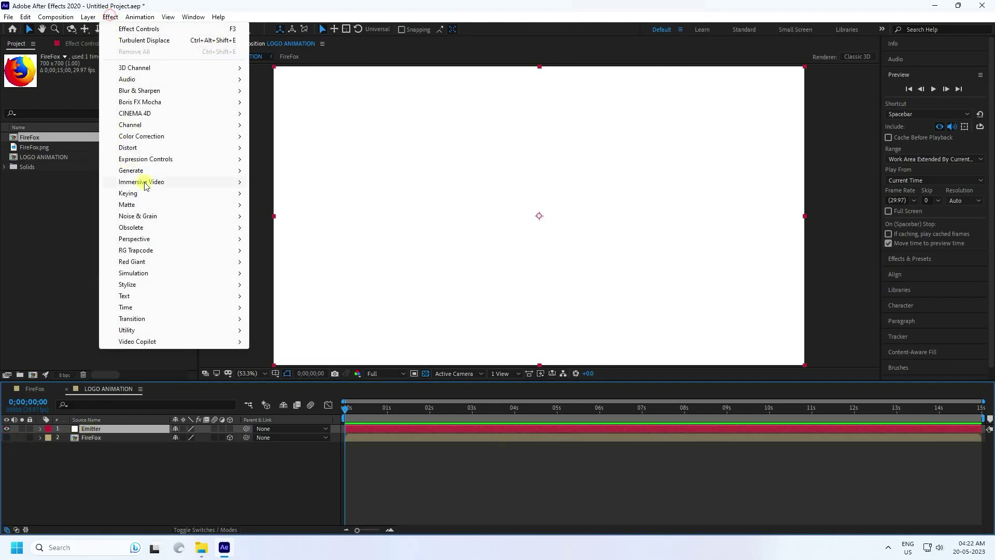
{"action": "mouse_move", "coordinate": [161, 230]}
{"action": "mouse_move", "coordinate": [158, 252]}
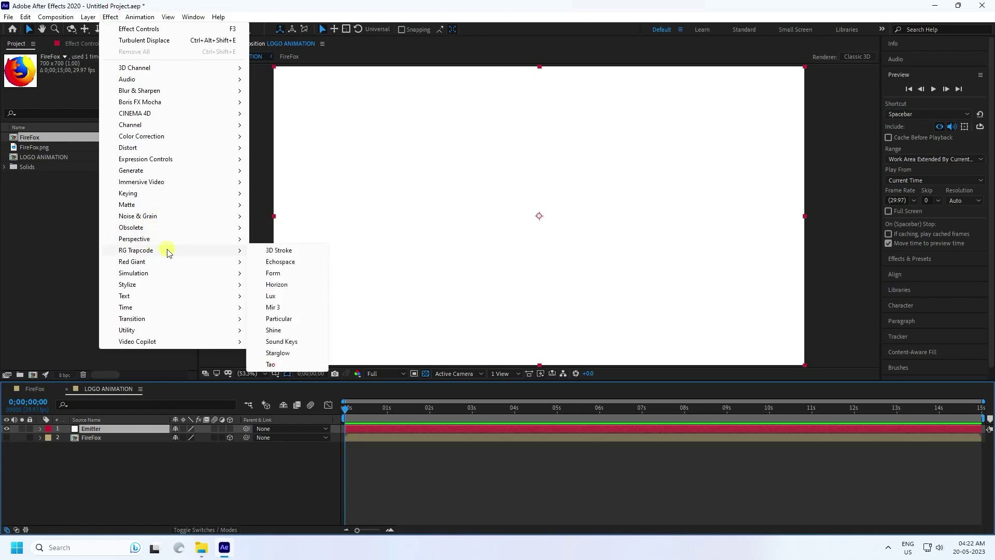
{"action": "left_click", "coordinate": [273, 320]}
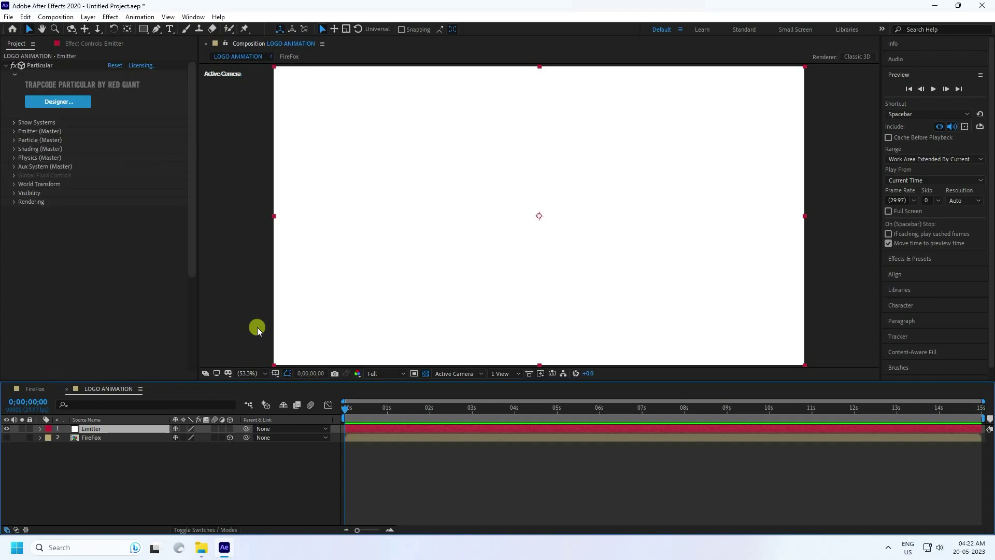
{"action": "left_click_drag", "start_coordinate": [351, 407], "coordinate": [429, 408]}
Turn off the transparency grid and set Particular's Emitter Type to Layer using the FireFox layer
{"action": "left_click", "coordinate": [426, 373]}
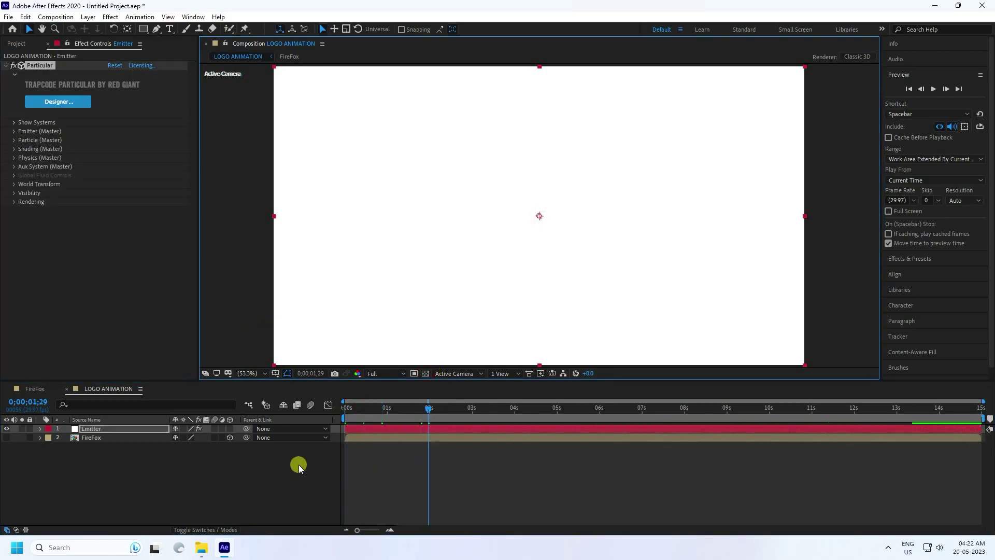
{"action": "left_click", "coordinate": [14, 131]}
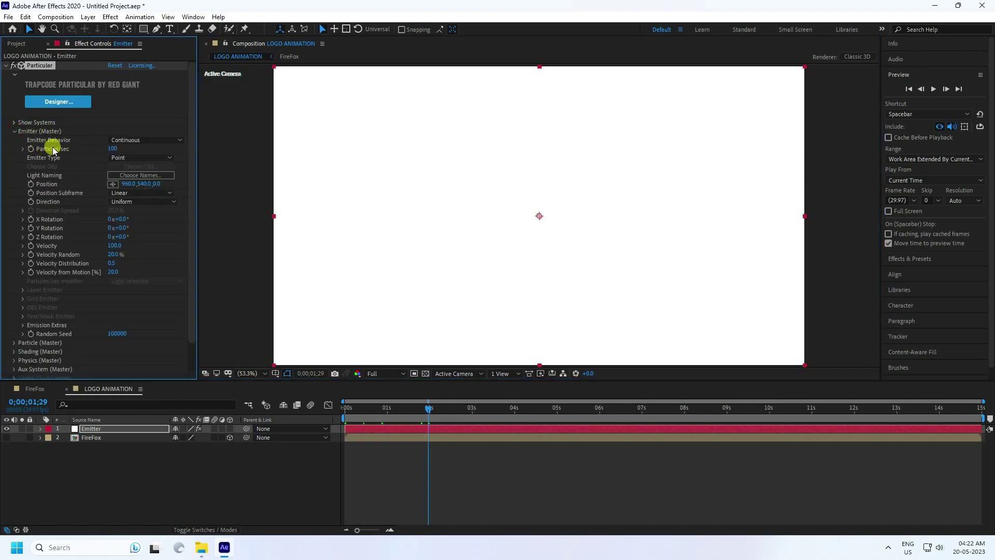
{"action": "left_click", "coordinate": [130, 157]}
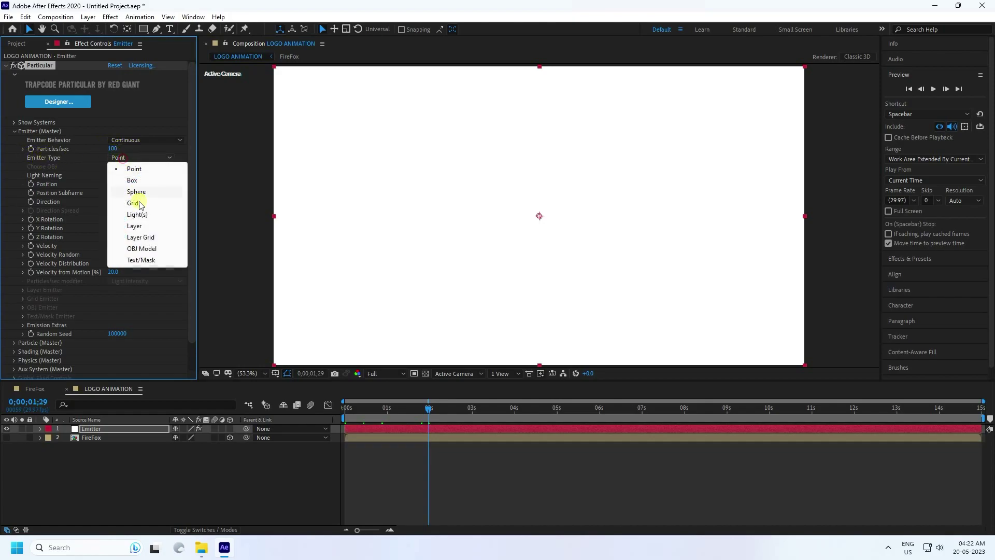
{"action": "left_click", "coordinate": [141, 232]}
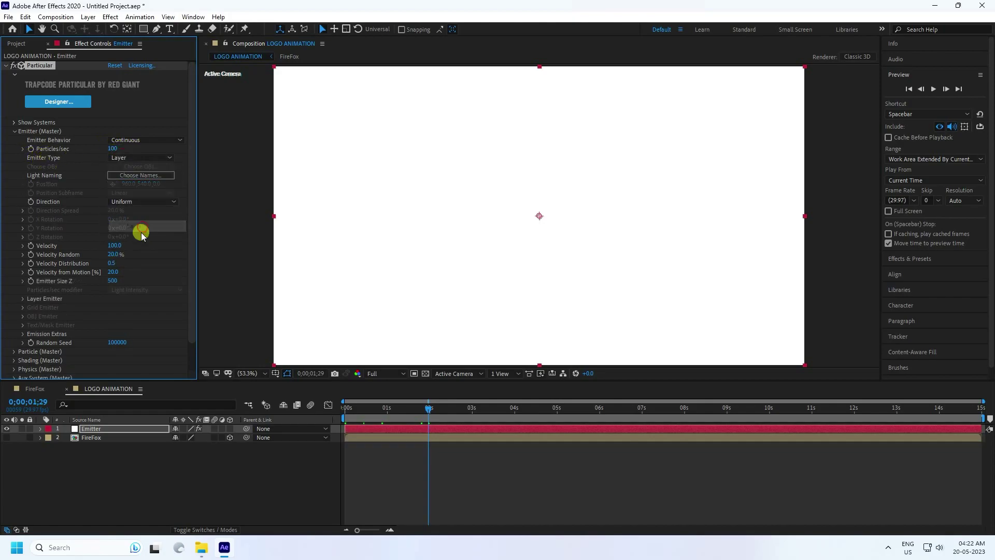
{"action": "left_click", "coordinate": [23, 299]}
{"action": "left_click", "coordinate": [119, 307]}
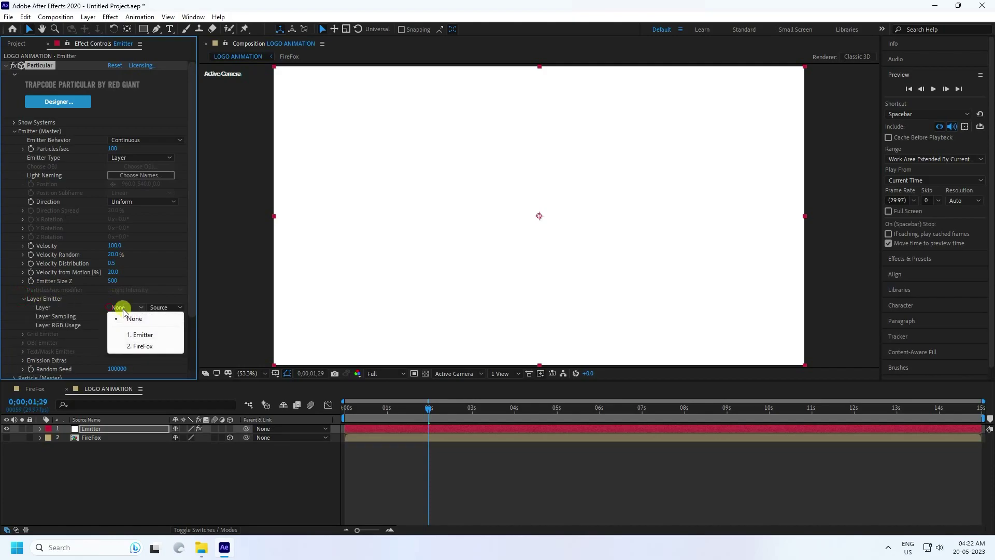
{"action": "left_click", "coordinate": [143, 346]}
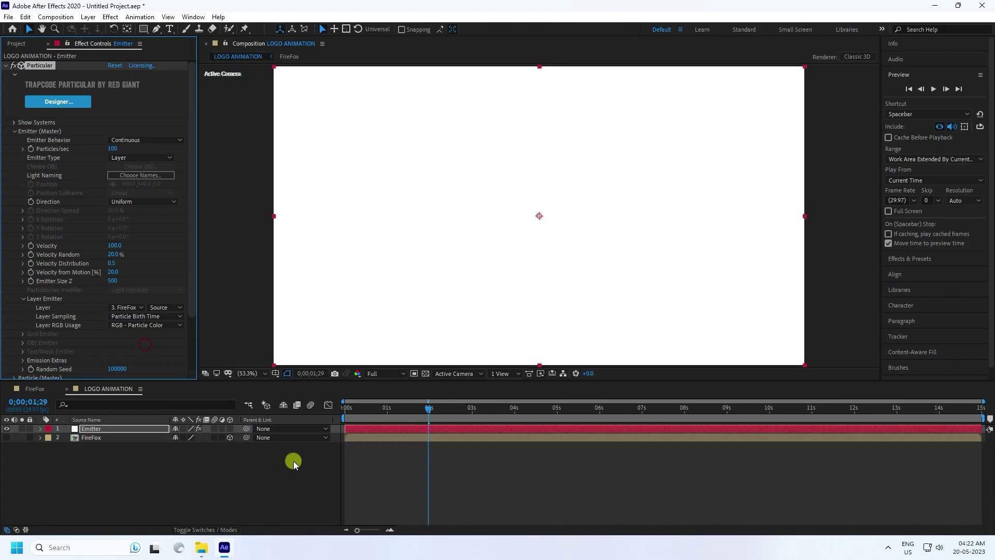
{"action": "left_click_drag", "start_coordinate": [428, 414], "coordinate": [448, 410]}
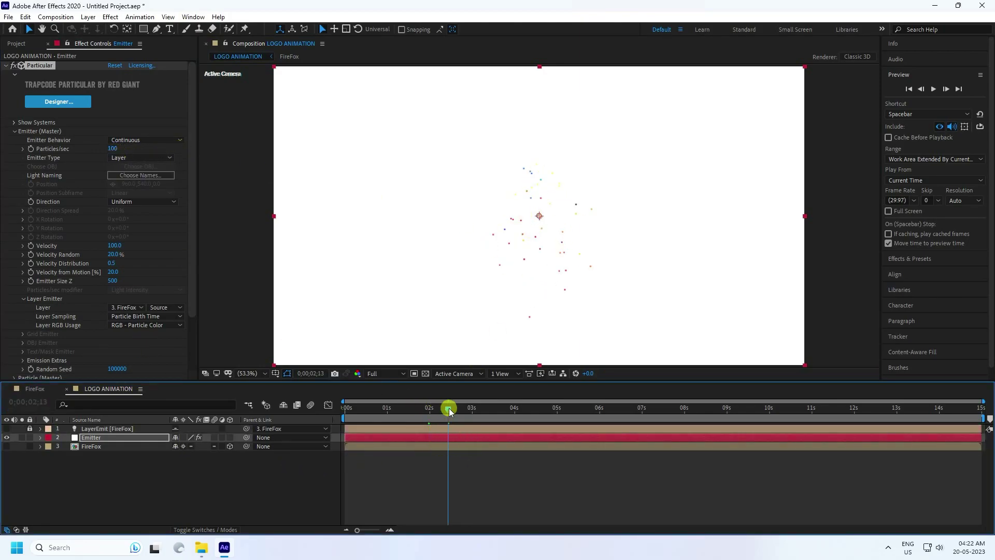
Keyframe Particles/sec at 0 at the start and 100000 at one second
{"action": "key", "text": "Home"}
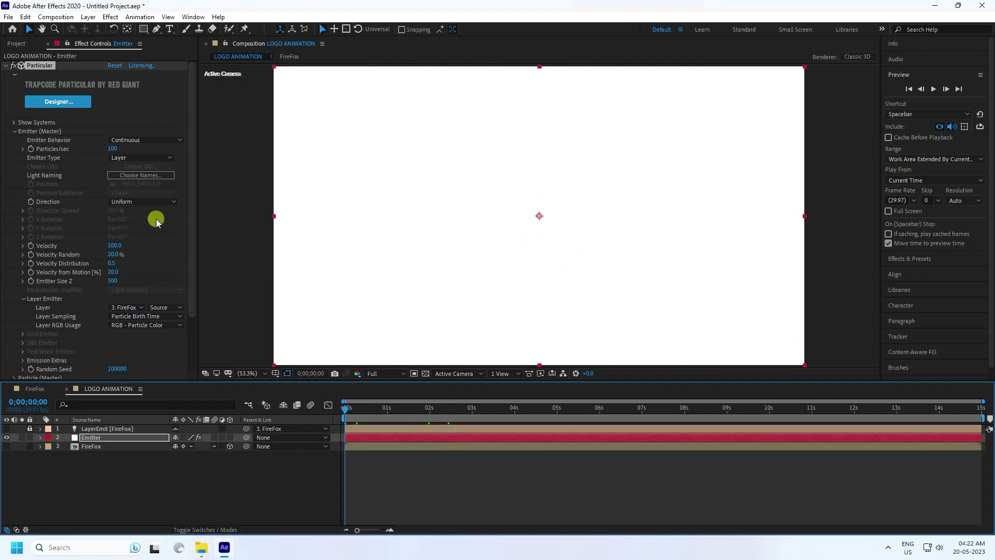
{"action": "left_click", "coordinate": [31, 149]}
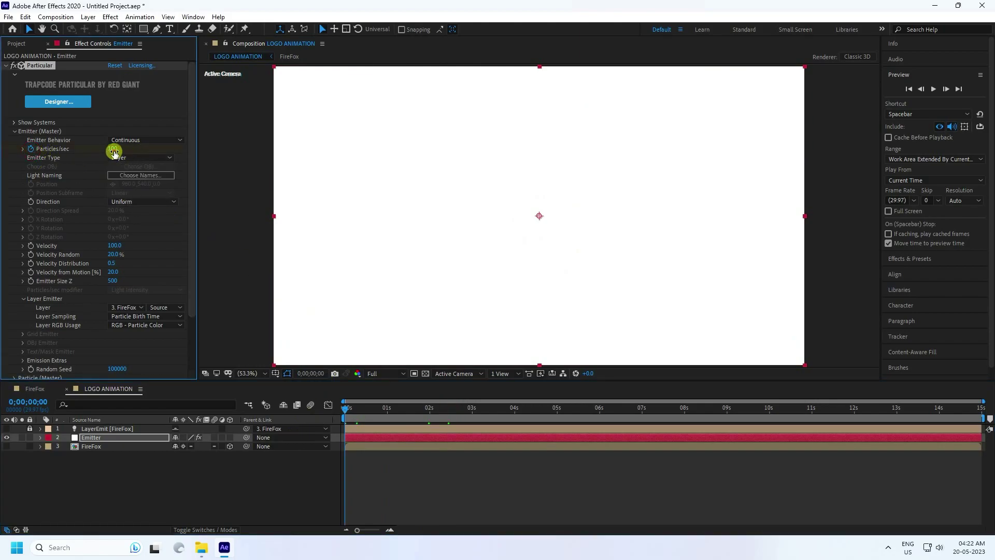
{"action": "type", "text": "0"}
{"action": "key", "text": "Return"}
{"action": "left_click", "coordinate": [387, 408]}
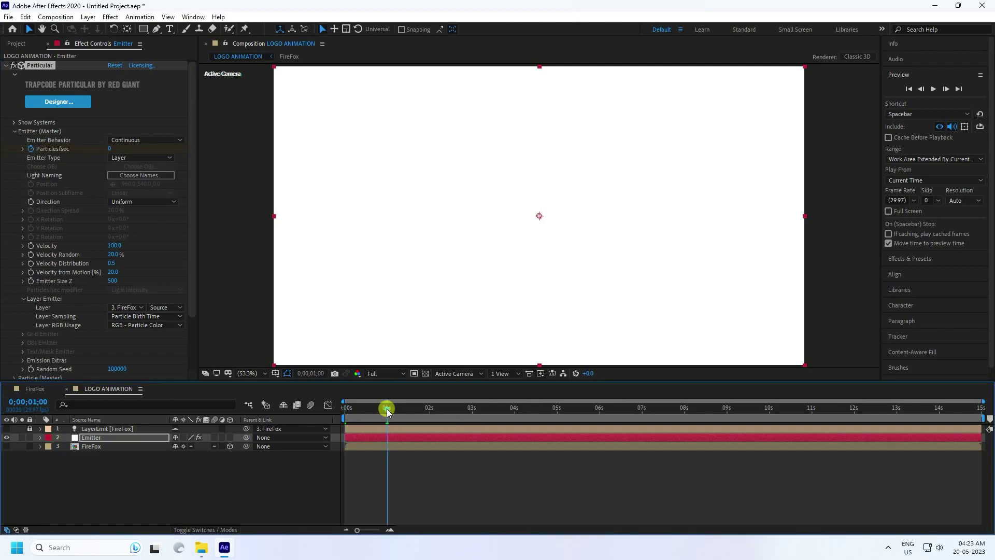
{"action": "left_click", "coordinate": [110, 150]}
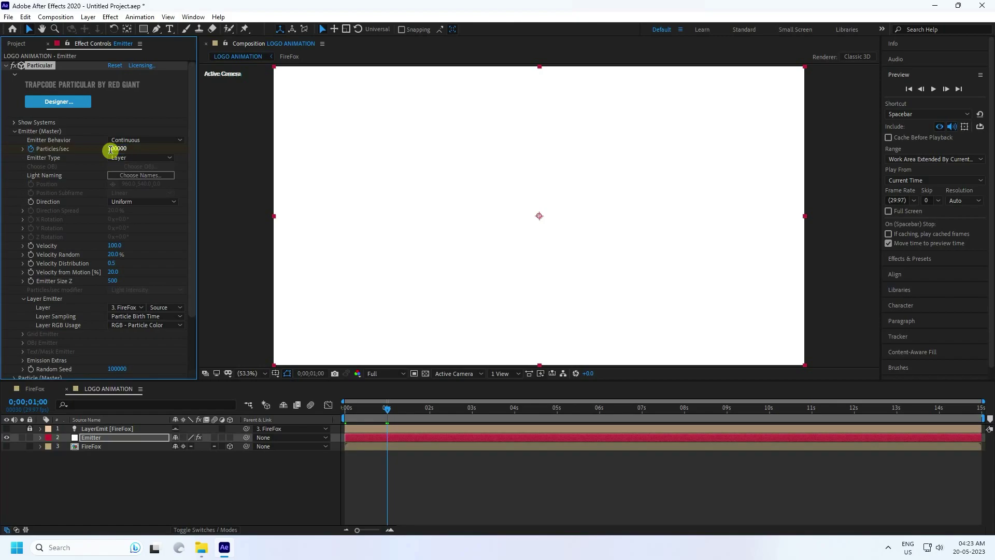
{"action": "key", "text": "Return"}
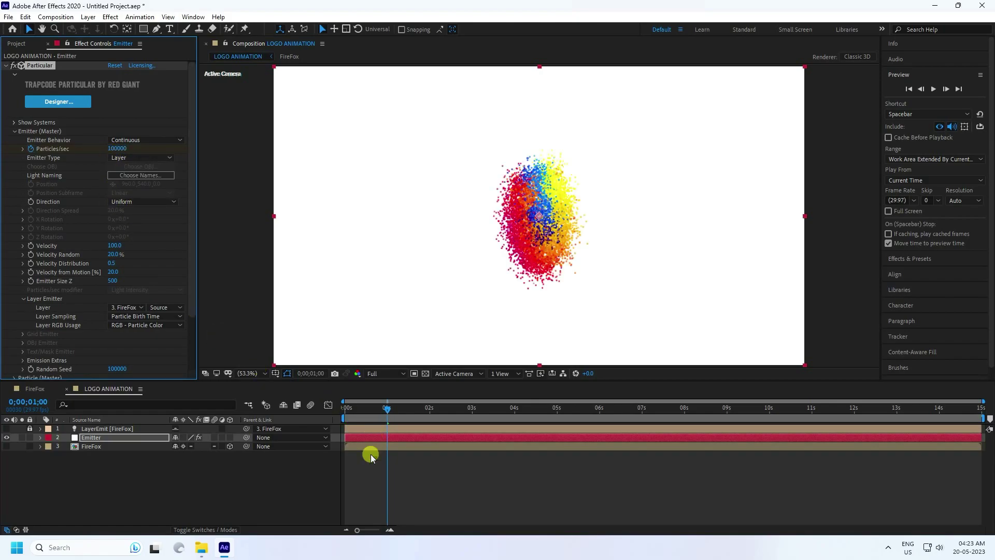
Adjust the view magnification and scrub to nine seconds to watch the logo form
{"action": "key", "text": "/"}
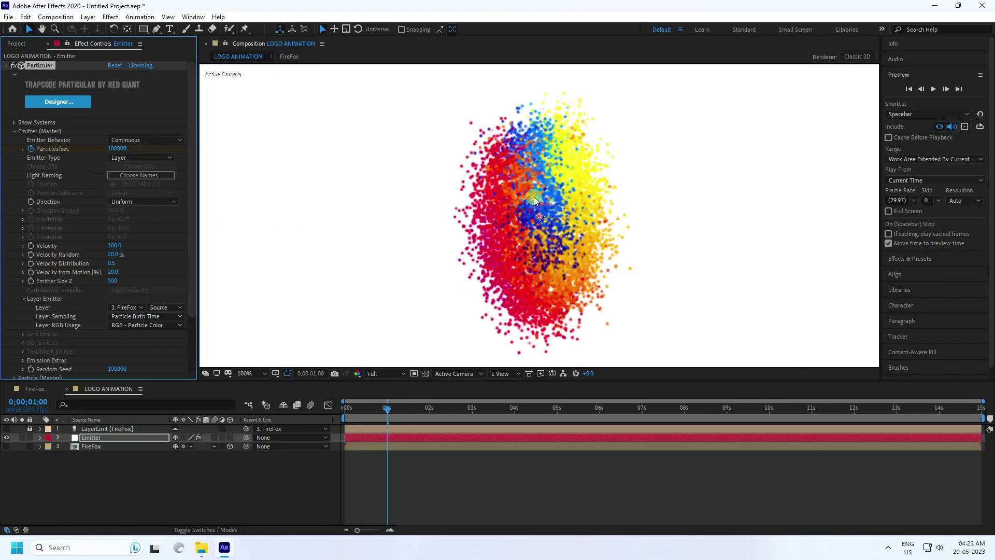
{"action": "left_click", "coordinate": [94, 446]}
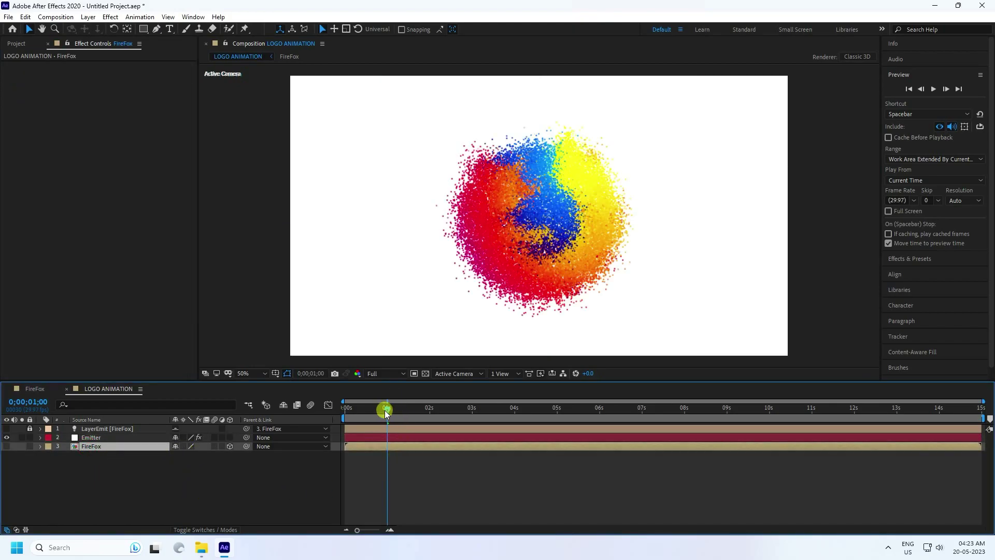
{"action": "left_click_drag", "start_coordinate": [385, 412], "coordinate": [266, 428]}
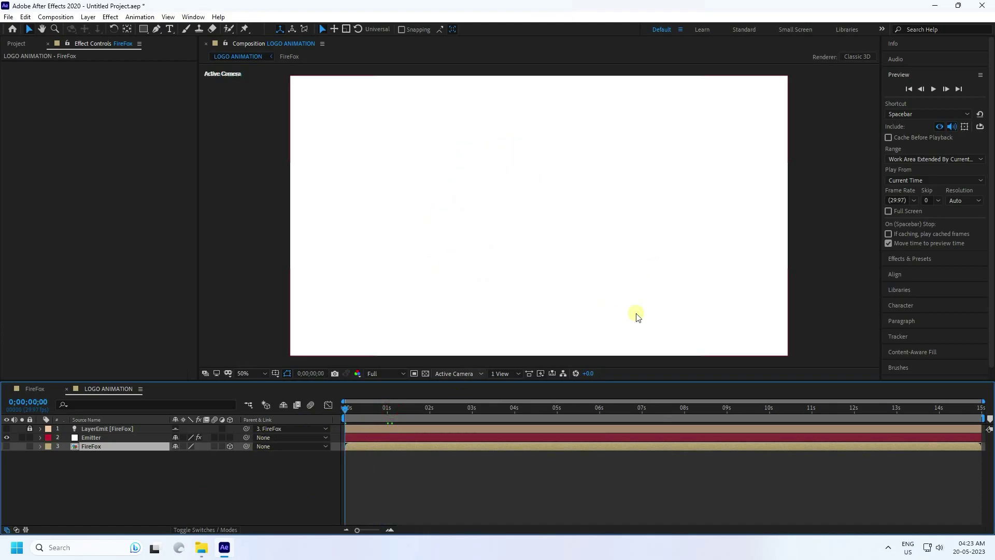
{"action": "left_click_drag", "start_coordinate": [361, 409], "coordinate": [727, 418]}
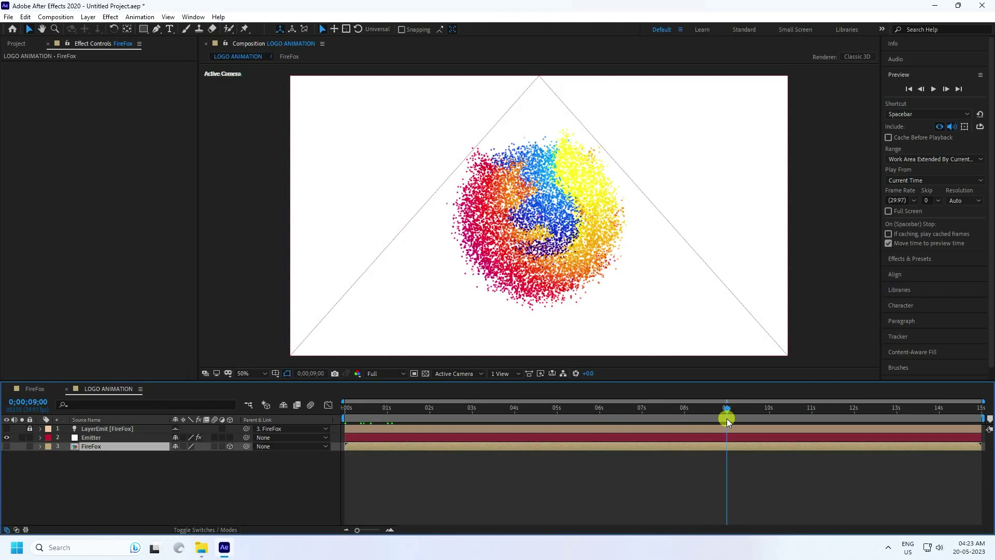
{"action": "left_click", "coordinate": [95, 437]}
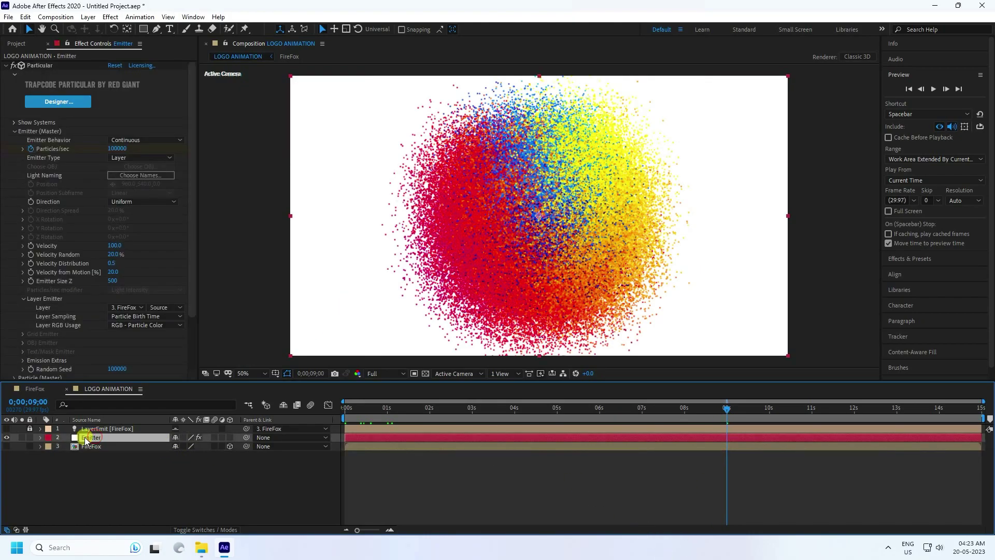
Add Particles/sec keyframes at 9 and 10 seconds, then preview from the start
{"action": "key", "text": "u"}
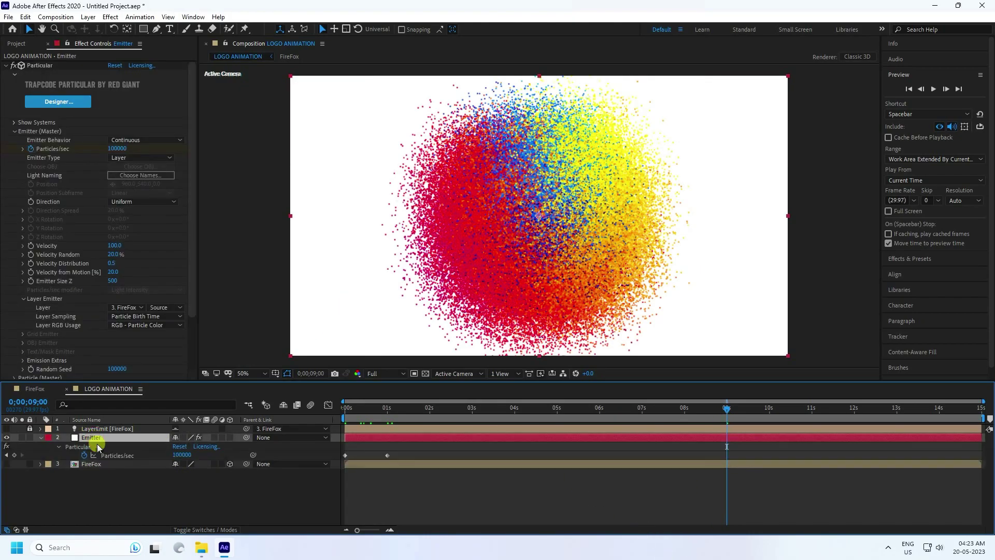
{"action": "left_click", "coordinate": [14, 454]}
{"action": "left_click", "coordinate": [491, 513]}
{"action": "left_click", "coordinate": [769, 410]}
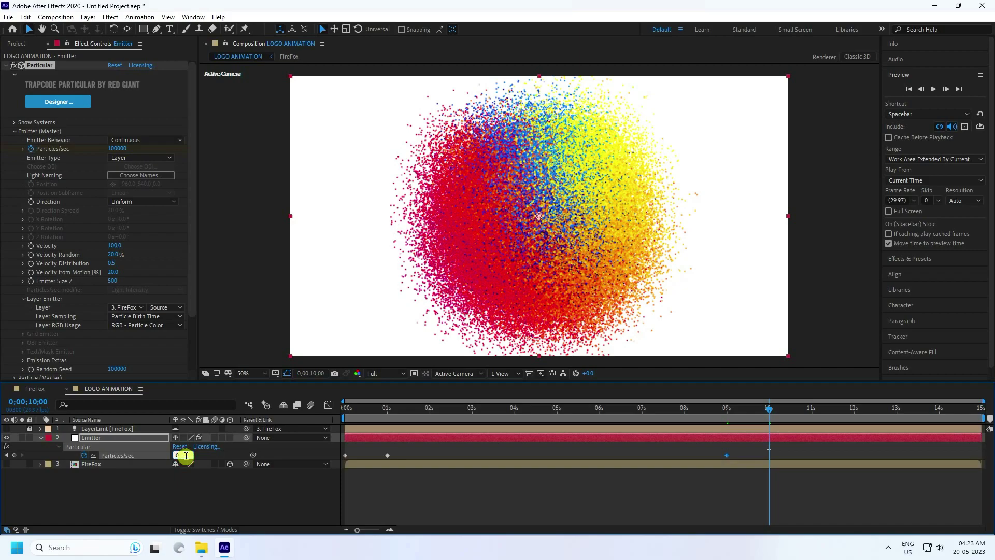
{"action": "left_click_drag", "start_coordinate": [356, 408], "coordinate": [259, 418]}
{"action": "key", "text": "space"}
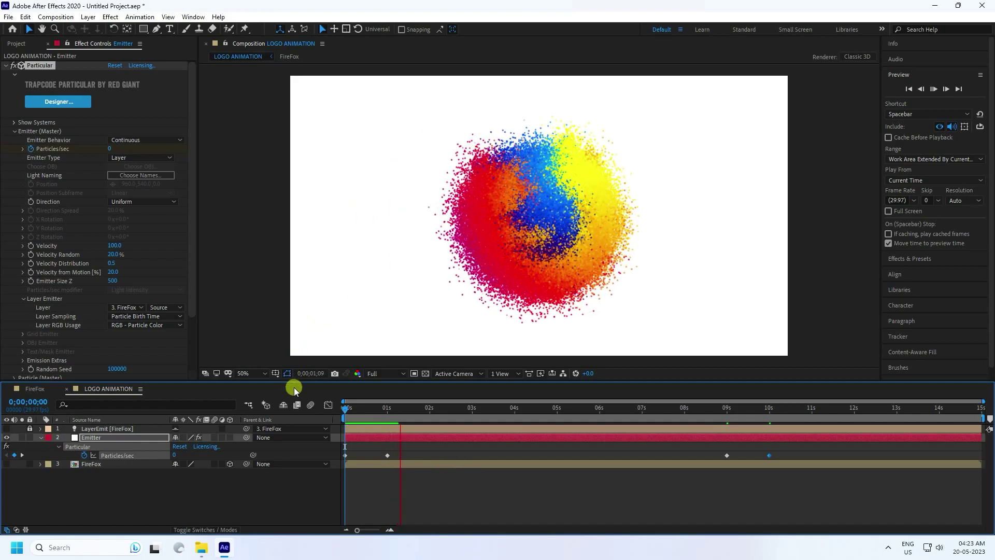
Apply Easy Ease to all four Particles/sec keyframes and preview the result
{"action": "left_click_drag", "start_coordinate": [293, 382], "coordinate": [295, 391]}
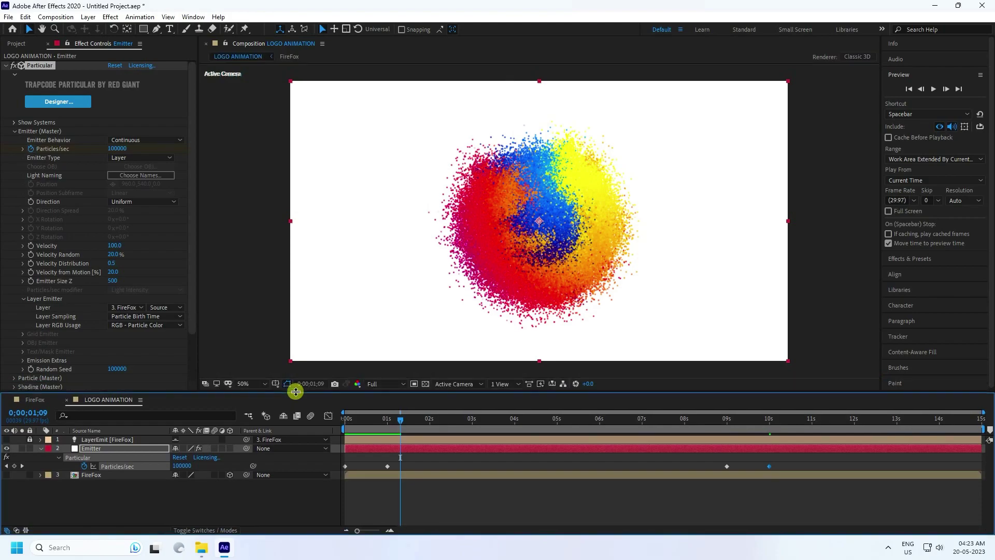
{"action": "left_click_drag", "start_coordinate": [811, 498], "coordinate": [339, 445]}
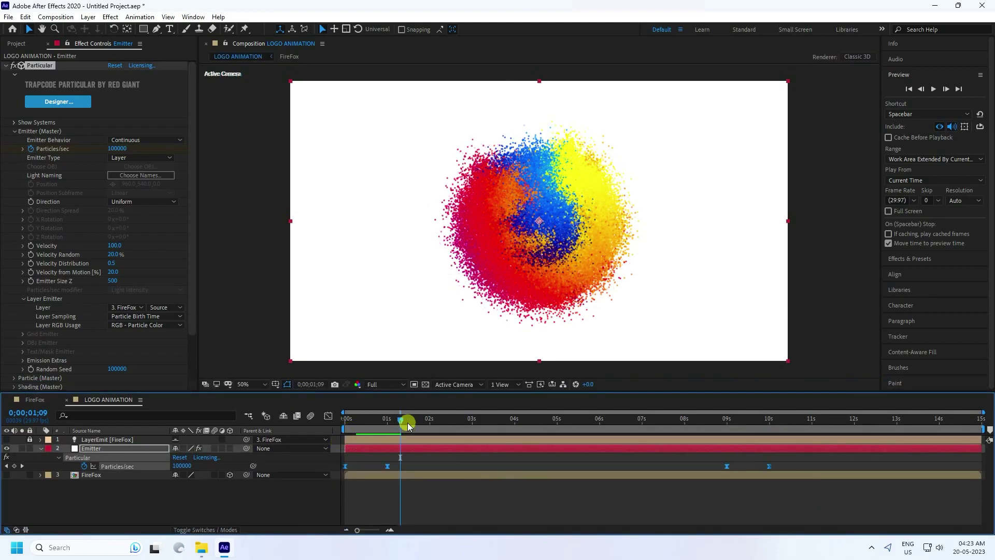
{"action": "left_click_drag", "start_coordinate": [401, 419], "coordinate": [345, 419]}
{"action": "key", "text": "F9"}
{"action": "left_click", "coordinate": [389, 468]}
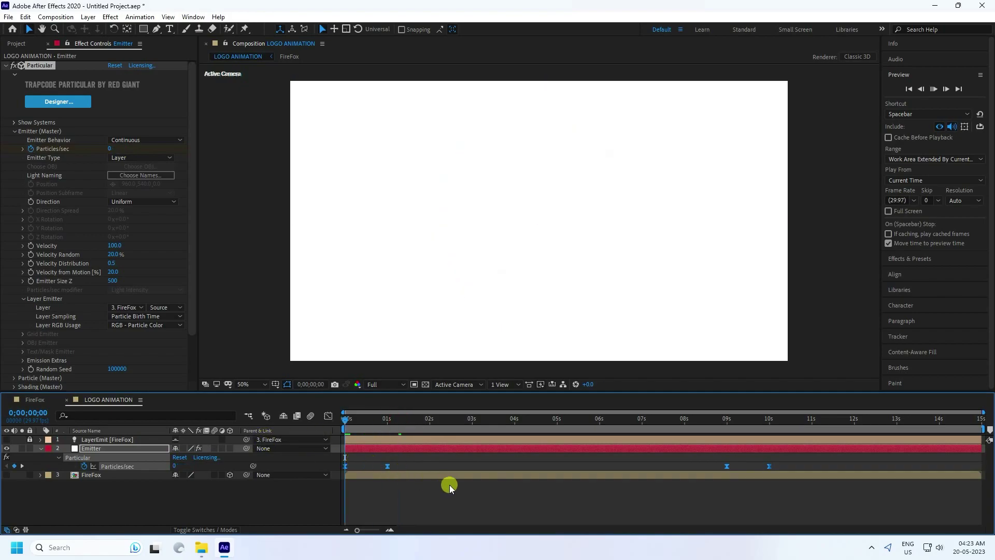
{"action": "key", "text": "space"}
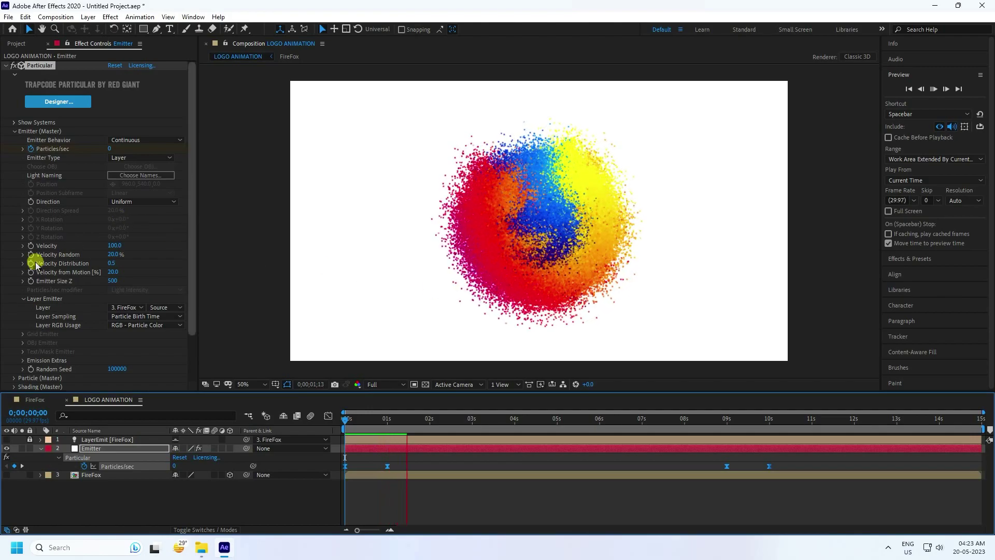
Set Particular's Velocity to 25
{"action": "left_click", "coordinate": [113, 245]}
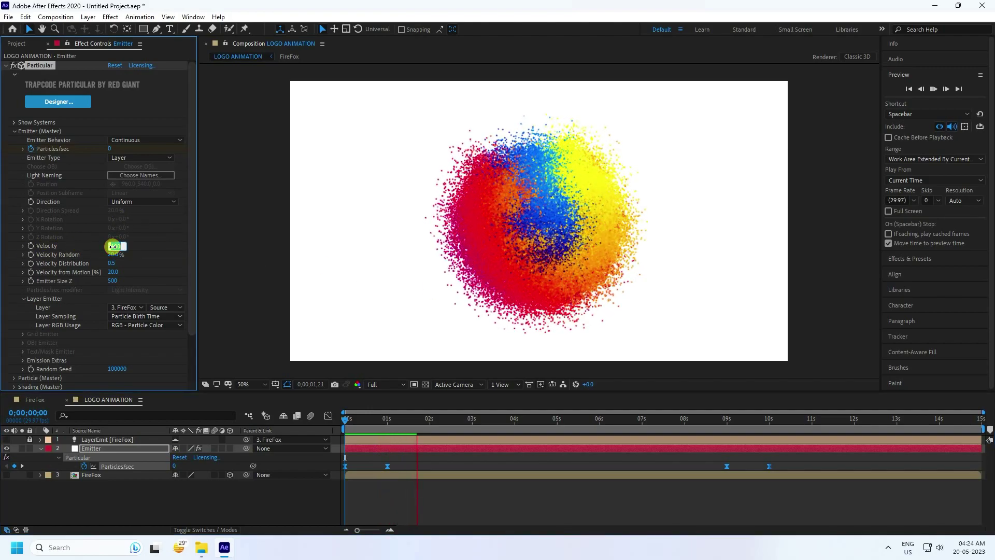
{"action": "key", "text": "BackSpace"}
{"action": "type", "text": "25"}
{"action": "key", "text": "Return"}
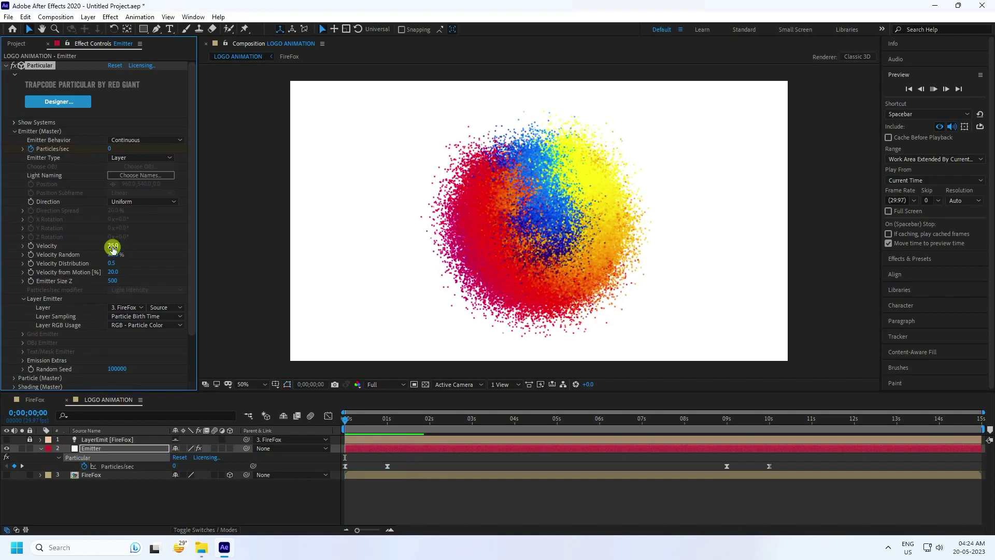
Preview the slower particles forming the logo and collapse Emitter (Master)
{"action": "key", "text": "space"}
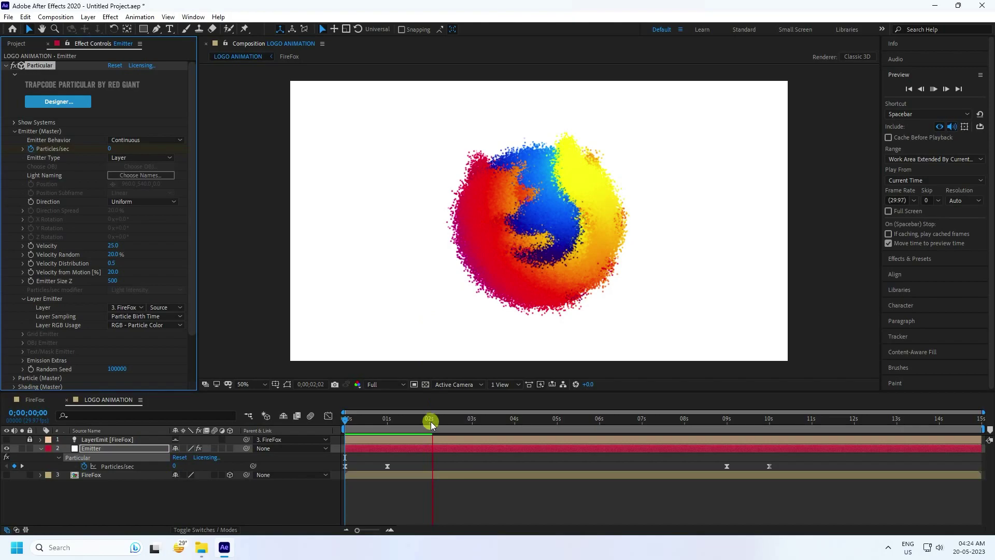
{"action": "left_click", "coordinate": [346, 417]}
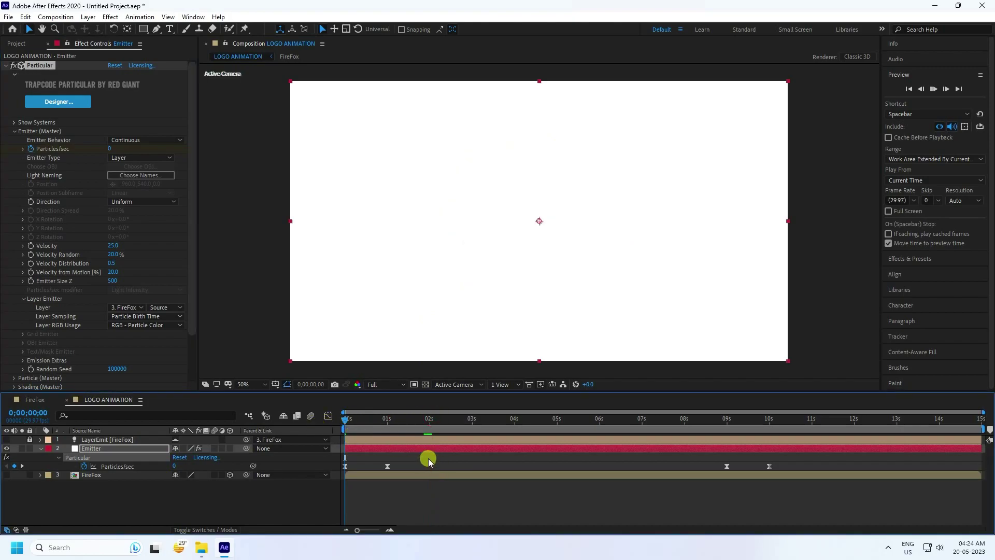
{"action": "key", "text": "space"}
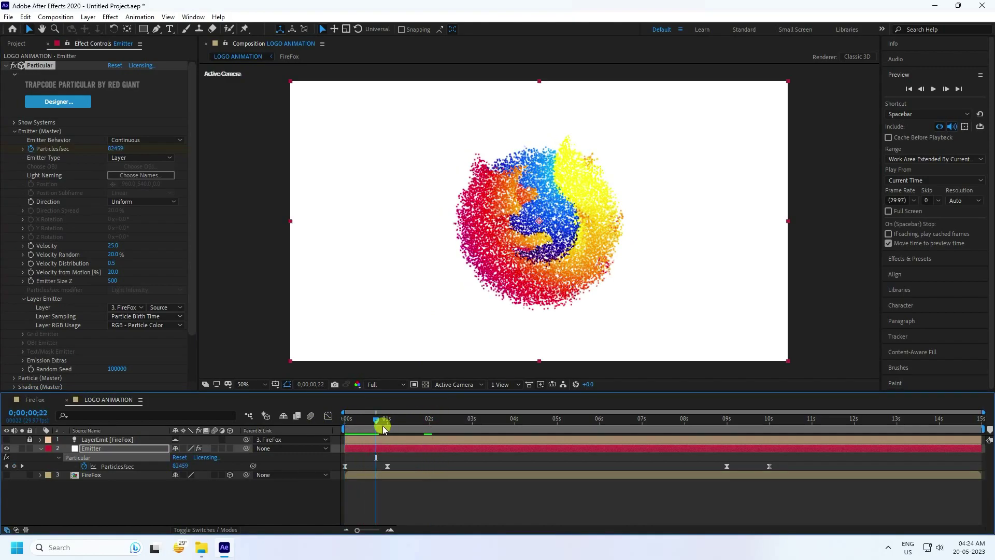
{"action": "left_click", "coordinate": [14, 131]}
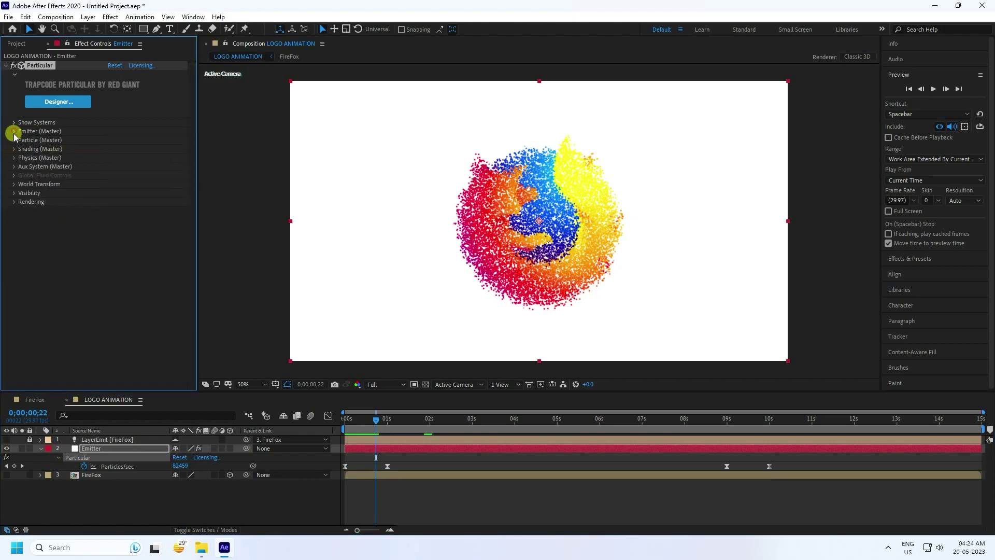
Set Sphere Feather 0, Size 4 and Size Random 100% in Particle (Master)
{"action": "left_click", "coordinate": [14, 140]}
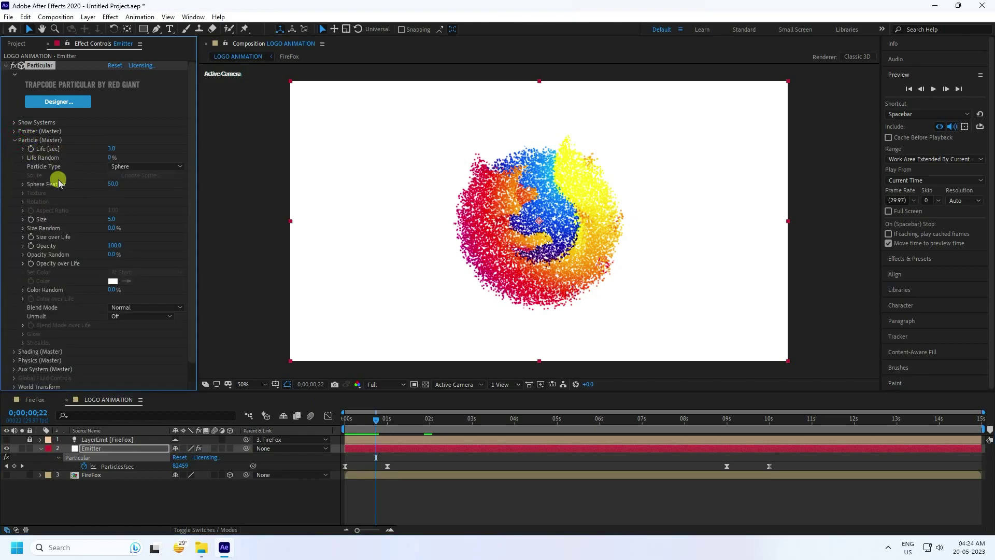
{"action": "left_click_drag", "start_coordinate": [115, 186], "coordinate": [2, 201]}
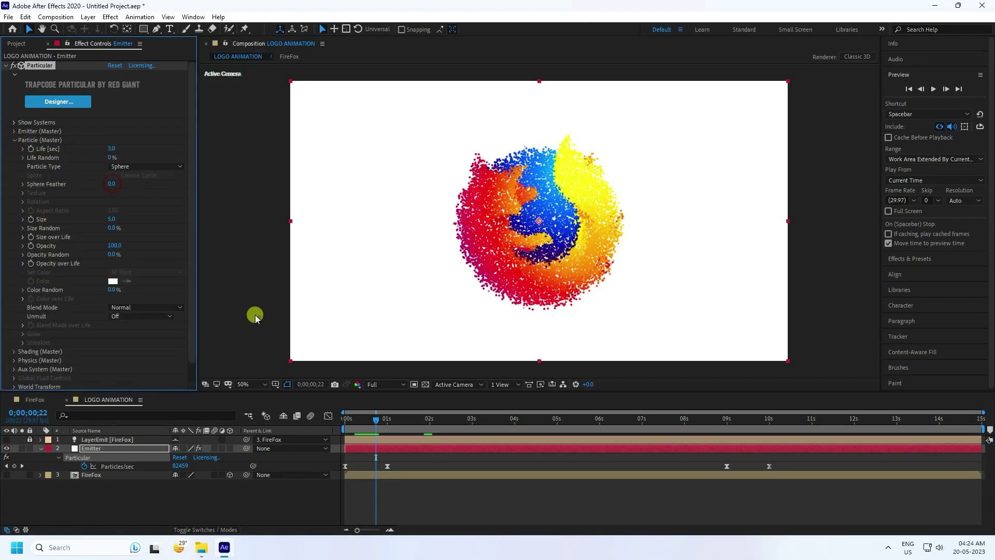
{"action": "left_click", "coordinate": [490, 419]}
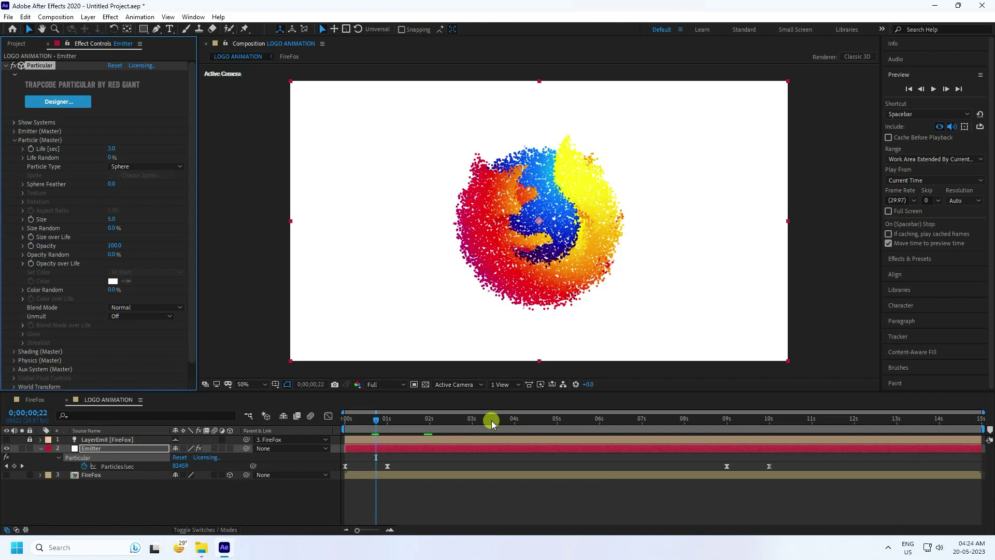
{"action": "left_click", "coordinate": [113, 219]}
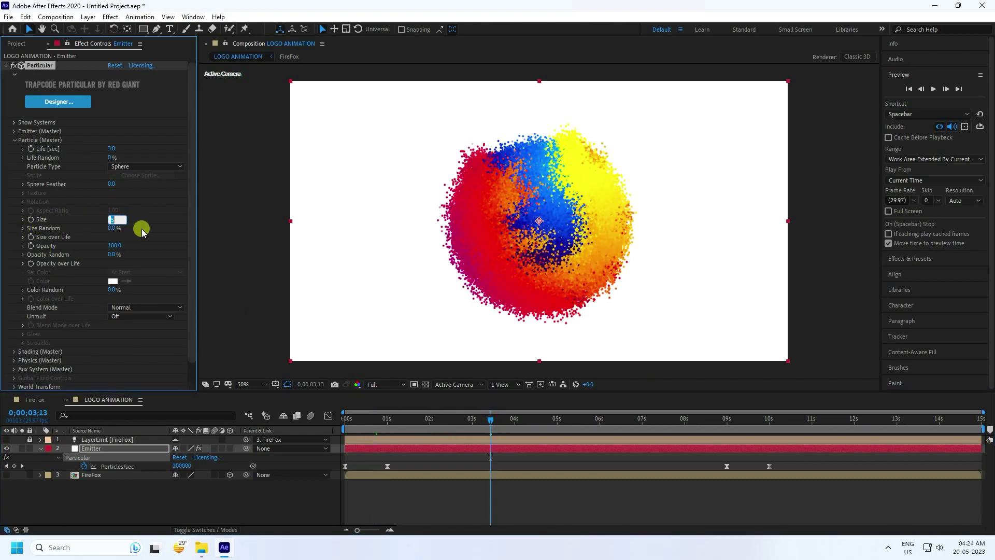
{"action": "type", "text": "4"}
{"action": "key", "text": "Return"}
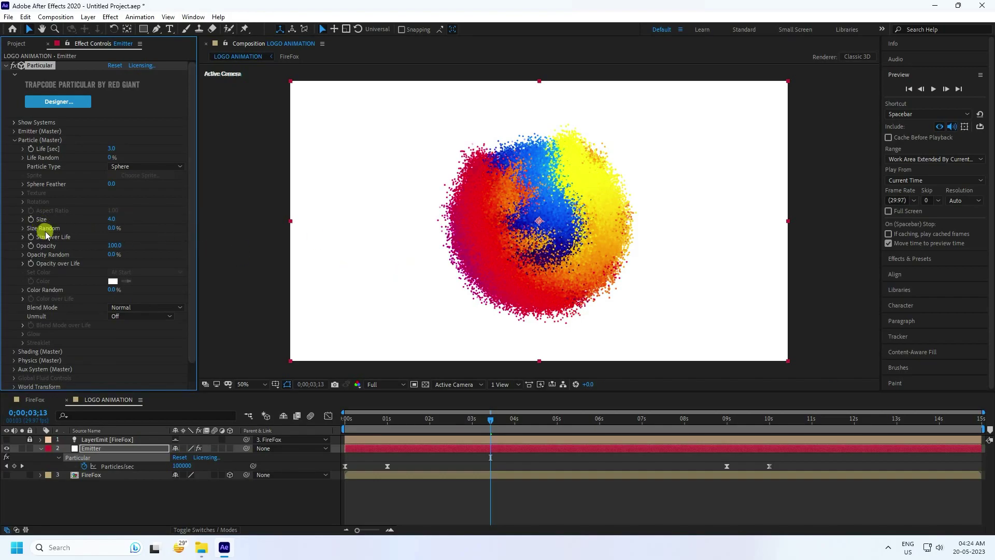
{"action": "left_click_drag", "start_coordinate": [113, 229], "coordinate": [281, 304]}
{"action": "key", "text": "period"}
{"action": "key", "text": "period"}
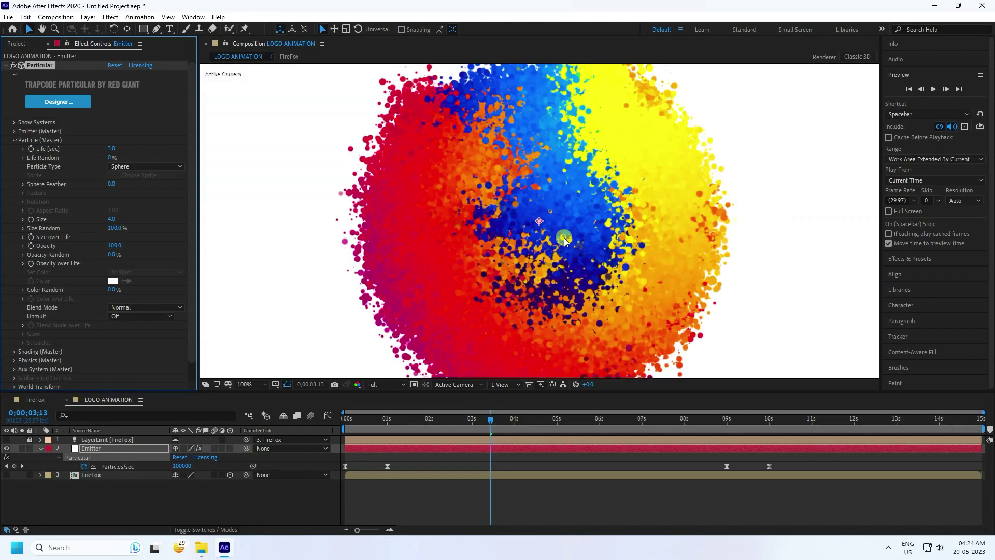
{"action": "key", "text": "comma"}
{"action": "key", "text": "comma"}
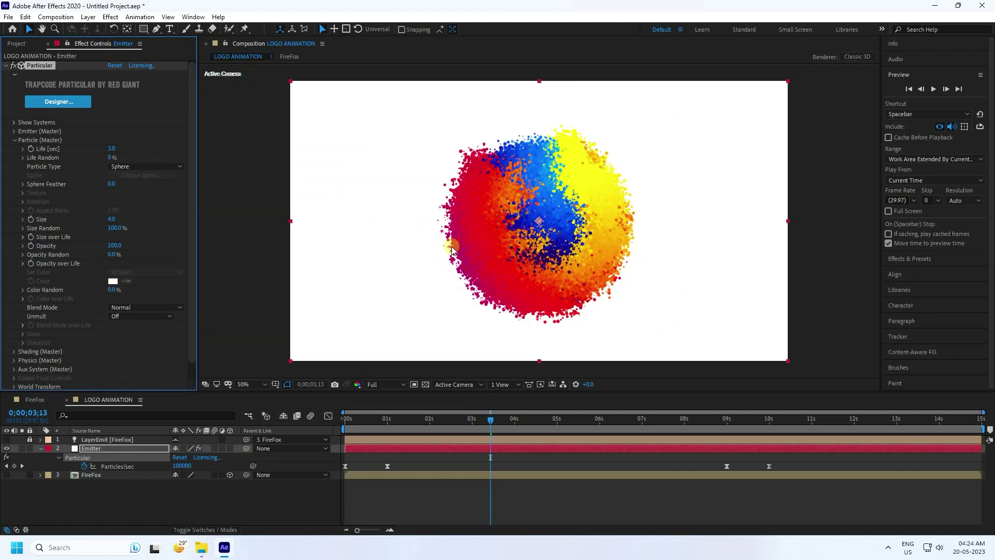
Turn Shadowlet for Main on in Particular's Shading settings
{"action": "left_click", "coordinate": [15, 140]}
{"action": "left_click", "coordinate": [13, 149]}
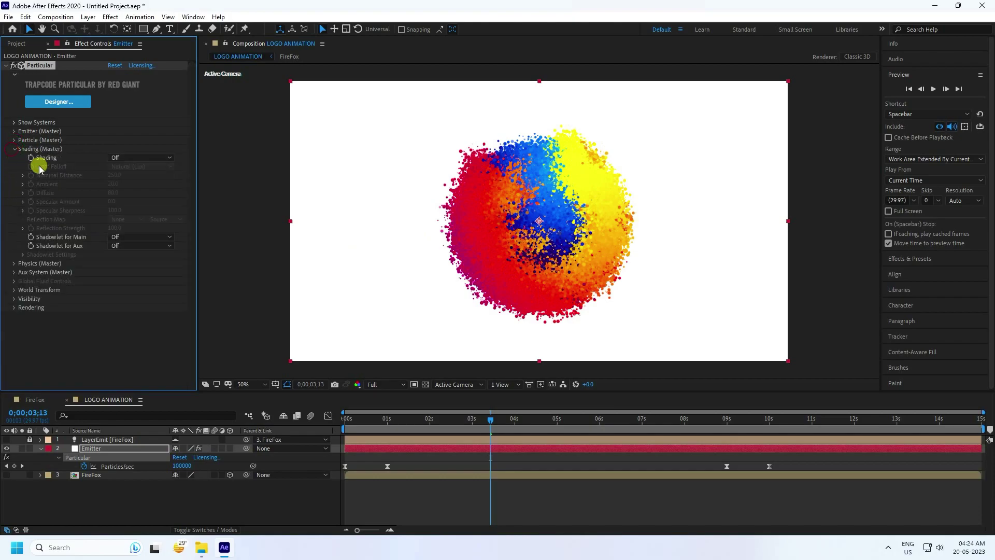
{"action": "left_click", "coordinate": [125, 235]}
{"action": "left_click", "coordinate": [136, 261]}
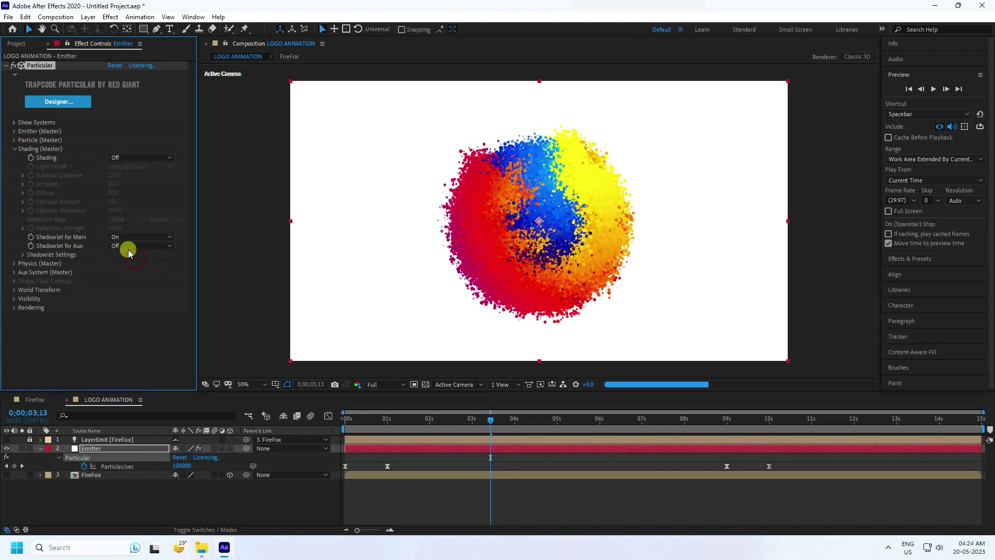
{"action": "left_click", "coordinate": [14, 149]}
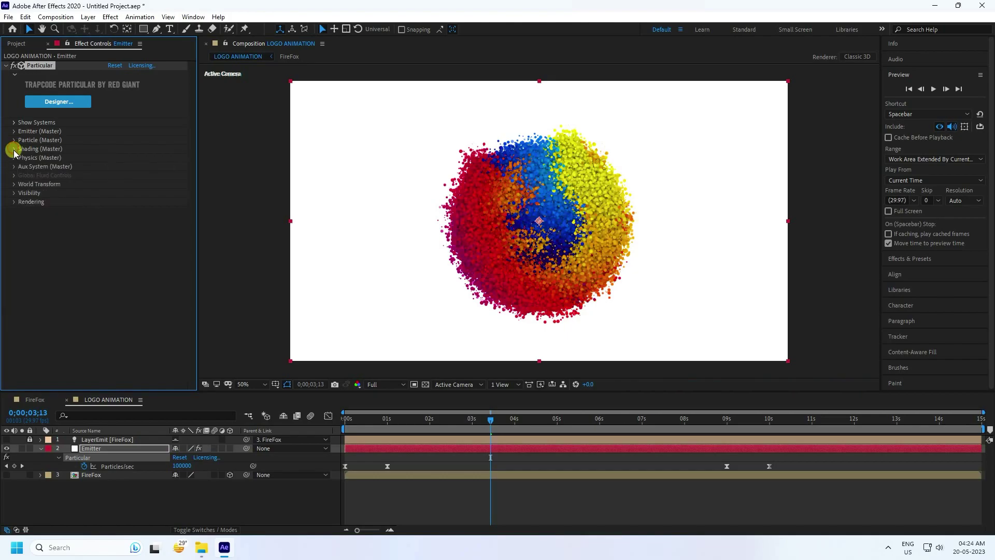
Set the Air Turbulence Field to Affect Size 30 and Affect Position 500
{"action": "left_click", "coordinate": [14, 158]}
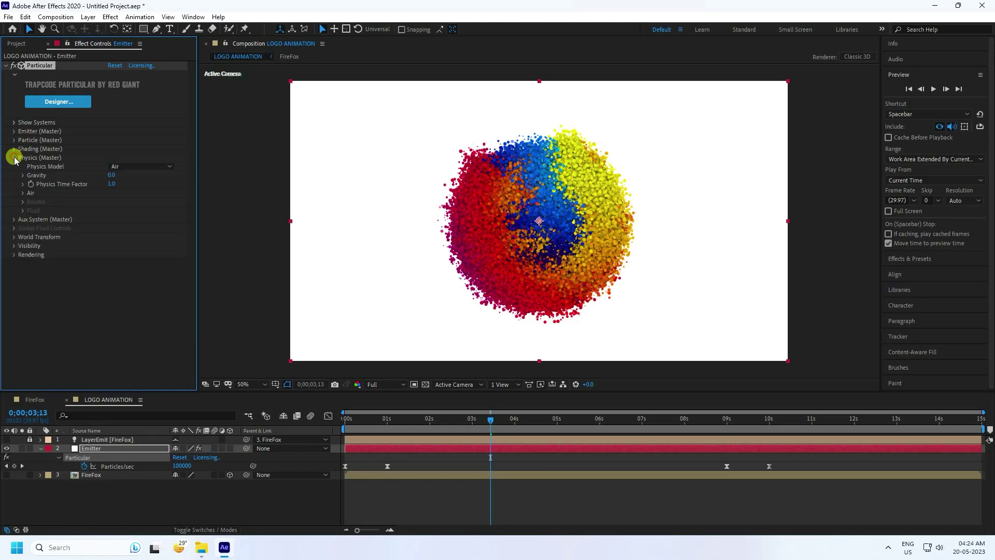
{"action": "left_click", "coordinate": [22, 193]}
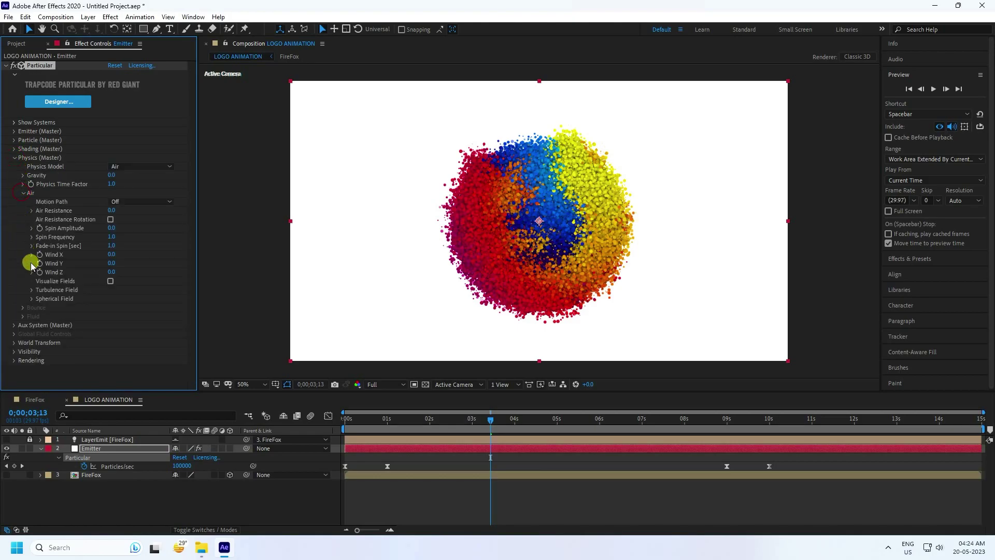
{"action": "left_click", "coordinate": [45, 294]}
{"action": "scroll", "coordinate": [41, 290], "scroll_direction": "down", "scroll_amount": 2}
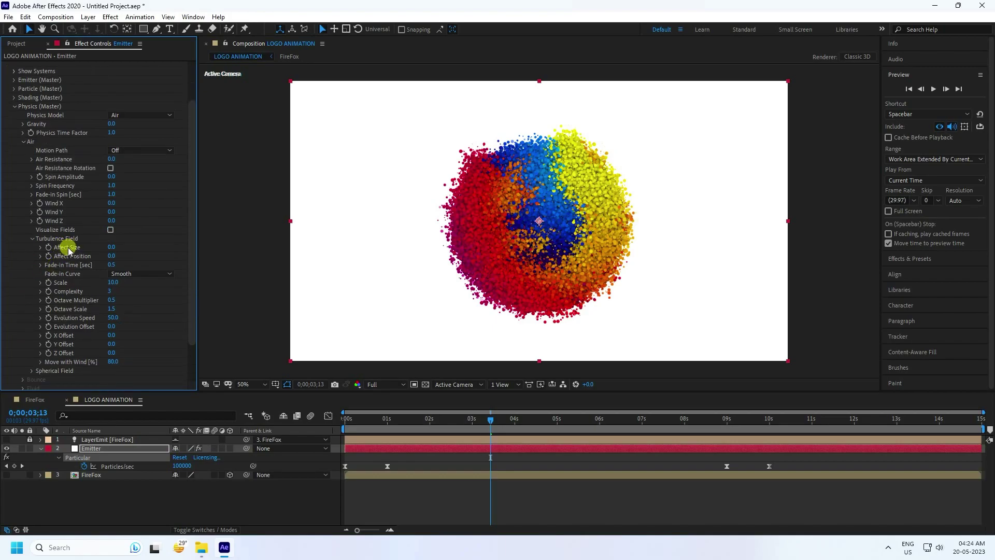
{"action": "left_click", "coordinate": [111, 248]}
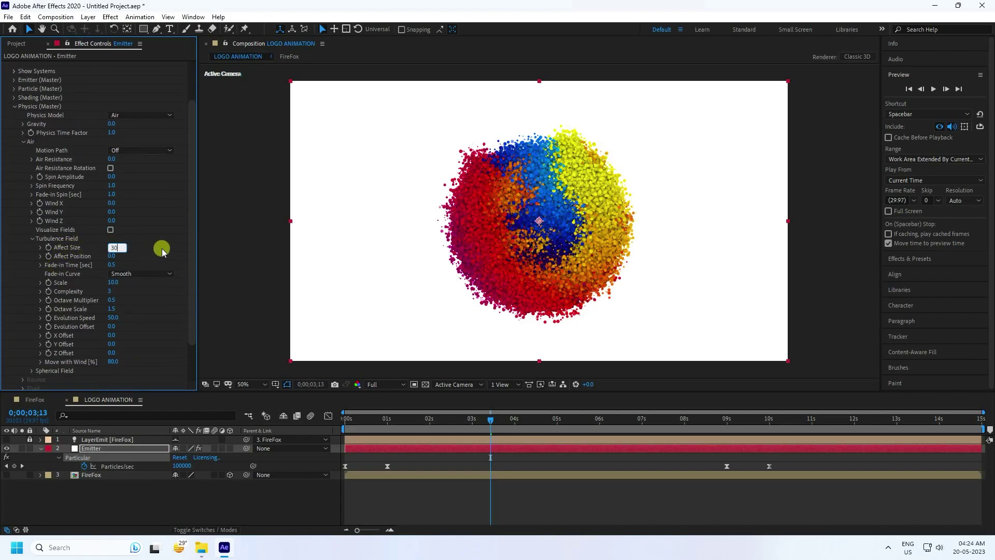
{"action": "key", "text": "Return"}
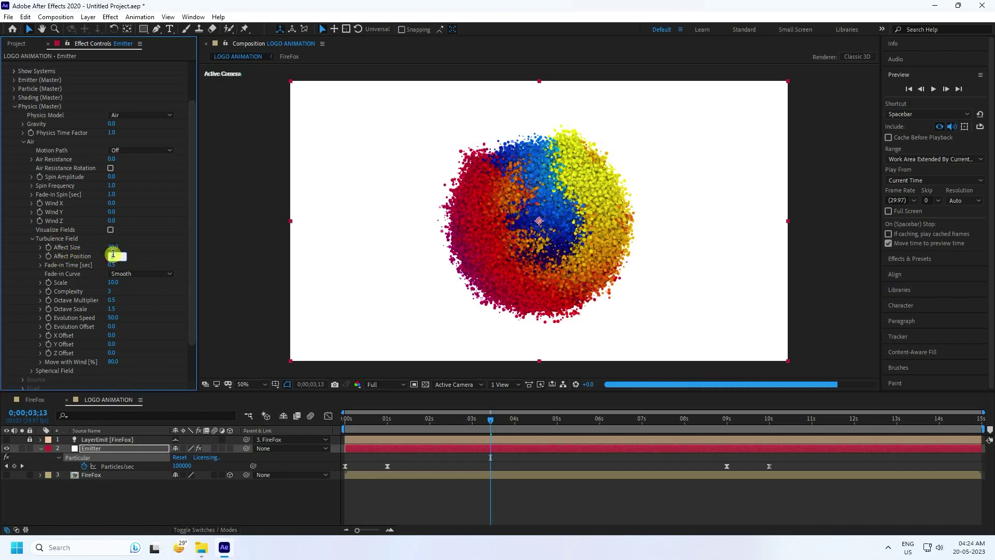
{"action": "key", "text": "Return"}
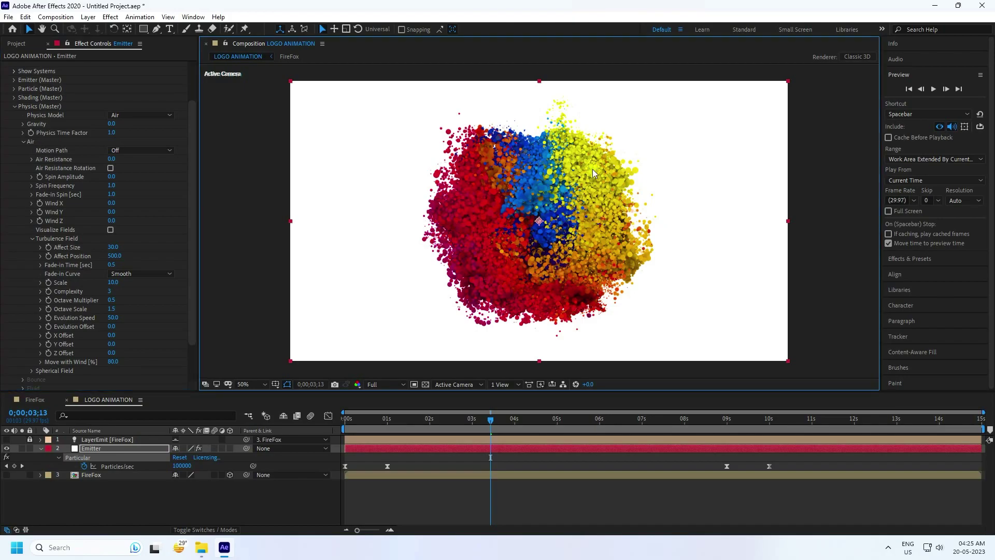
Preview the swirling particle animation from the start
{"action": "key", "text": "period"}
{"action": "key", "text": "period"}
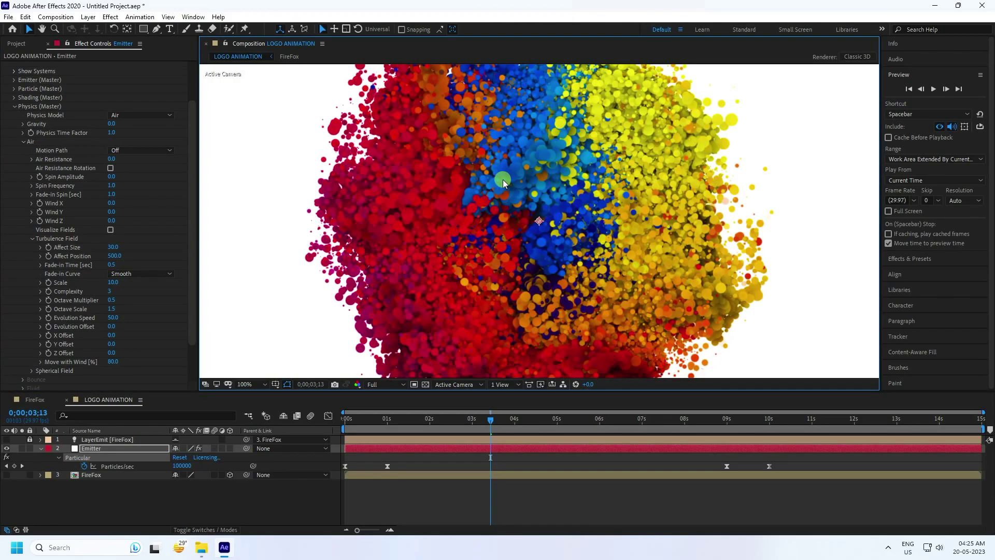
{"action": "key", "text": "comma"}
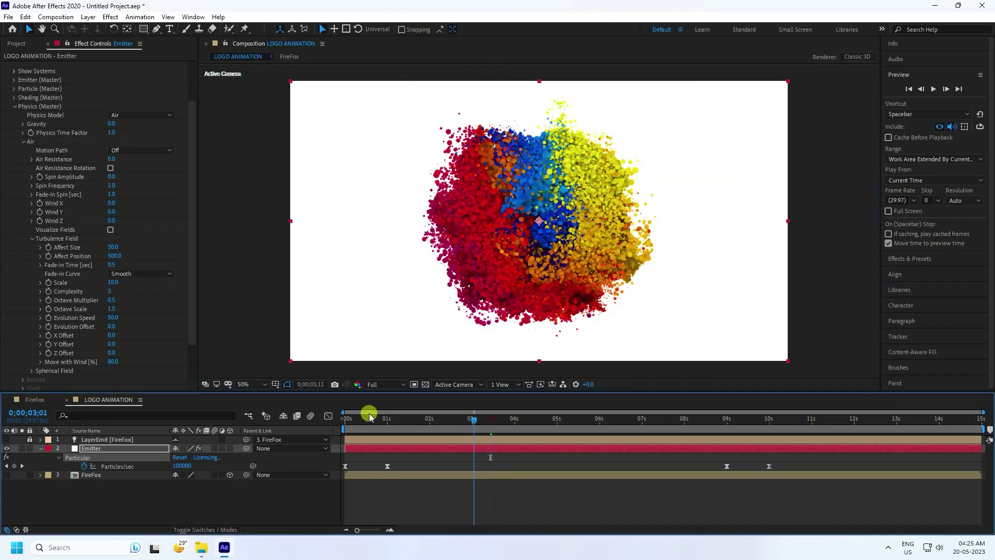
{"action": "key", "text": "Home"}
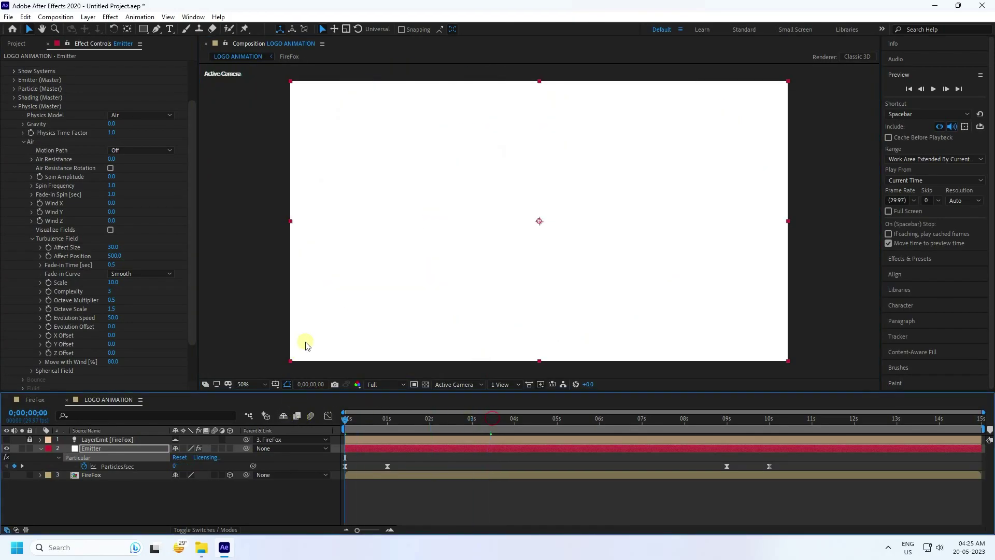
{"action": "key", "text": "space"}
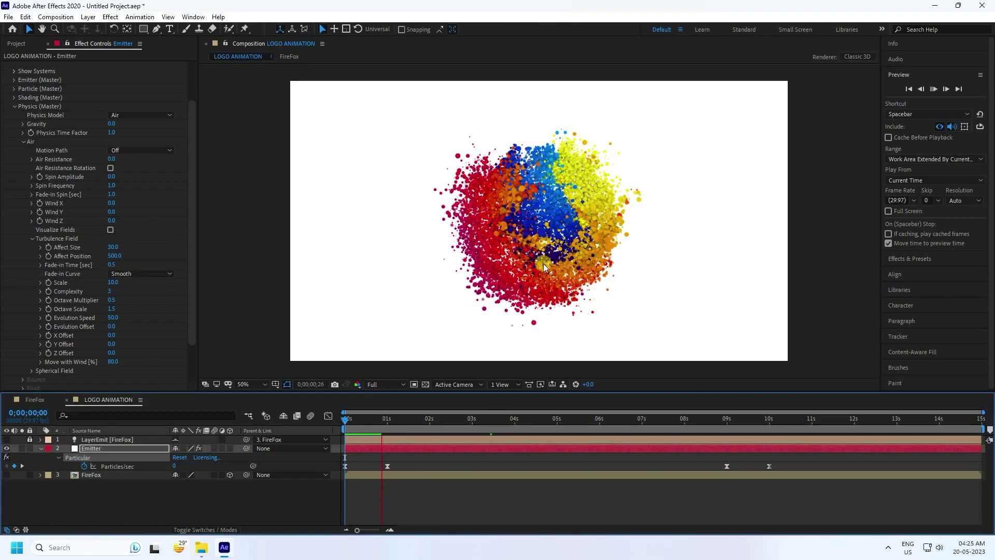
{"action": "key", "text": "space"}
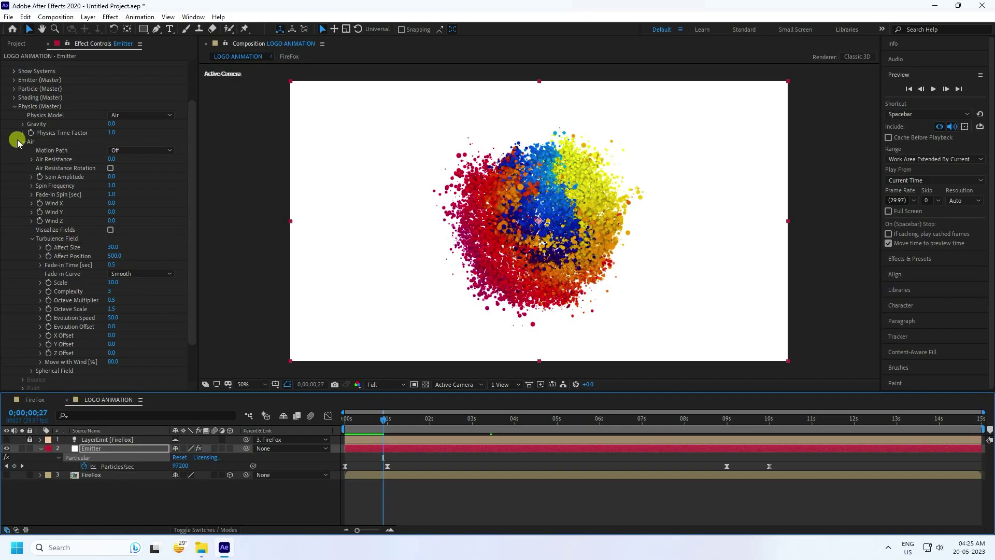
{"action": "scroll", "coordinate": [15, 115], "scroll_direction": "up", "scroll_amount": 3}
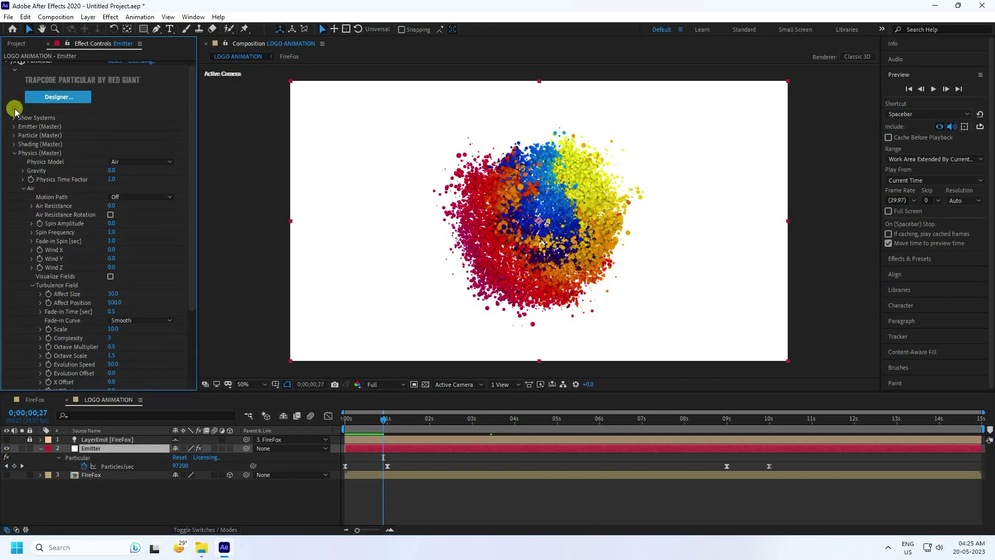
Swap Particular's Physics group for World Transform and return to frame 0
{"action": "left_click", "coordinate": [13, 154]}
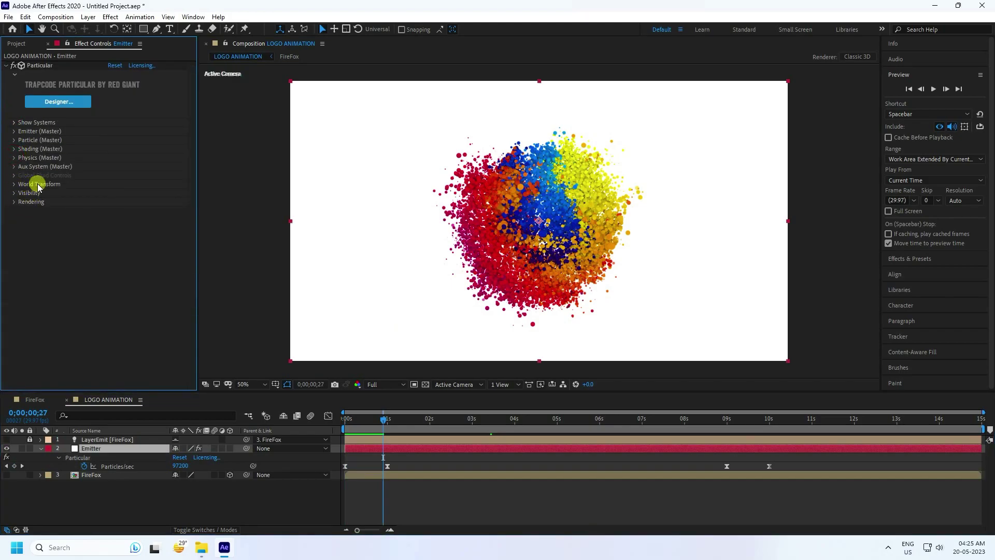
{"action": "left_click", "coordinate": [14, 183]}
{"action": "key", "text": "Home"}
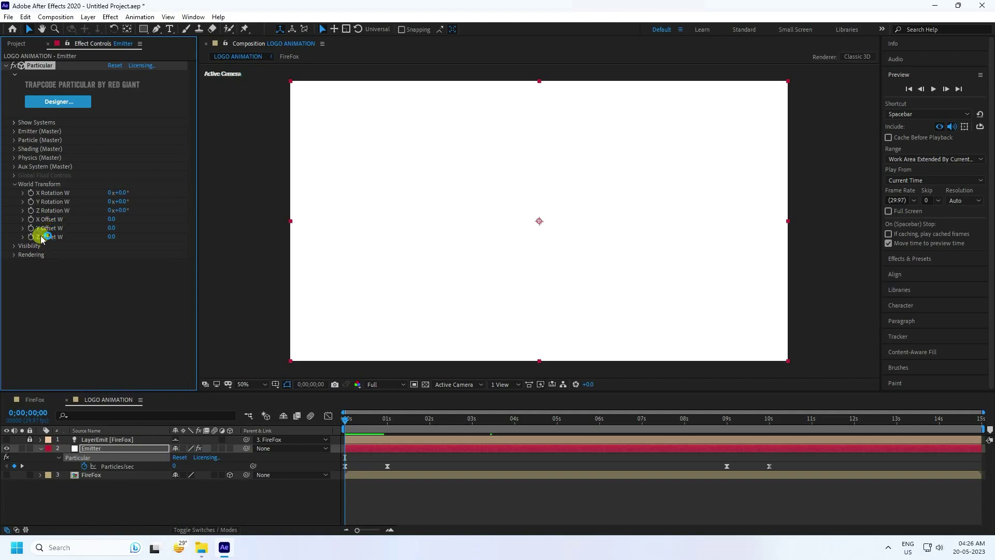
Keyframe the start world rotations at X and Y -1x, Z 1x, and Z Offset W at -500
{"action": "left_click", "coordinate": [31, 201]}
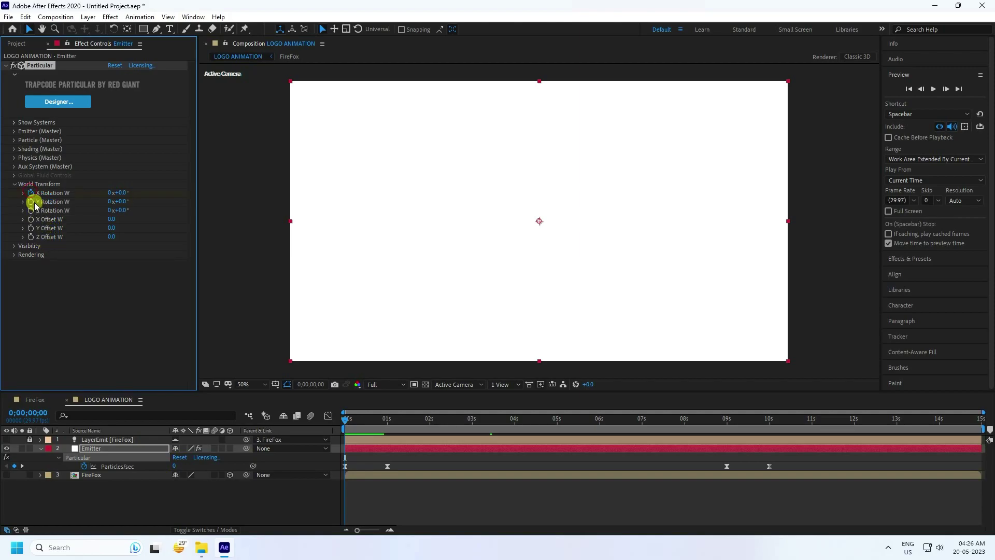
{"action": "left_click", "coordinate": [31, 211]}
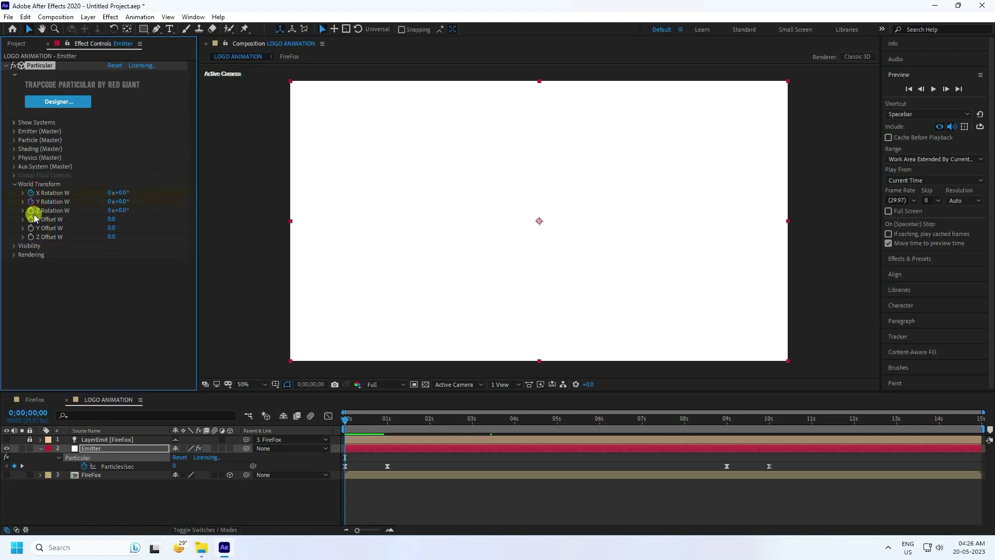
{"action": "left_click", "coordinate": [107, 192]}
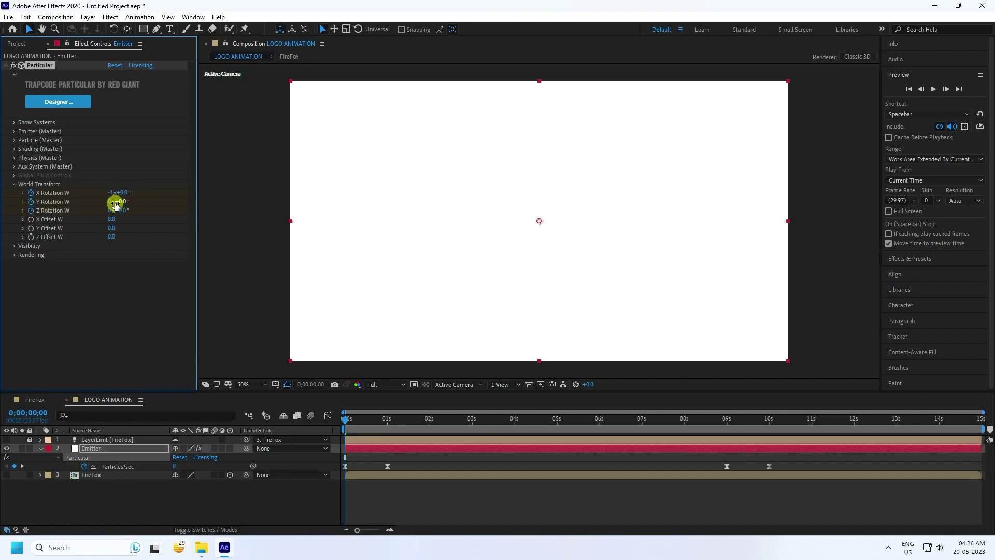
{"action": "left_click", "coordinate": [110, 202]}
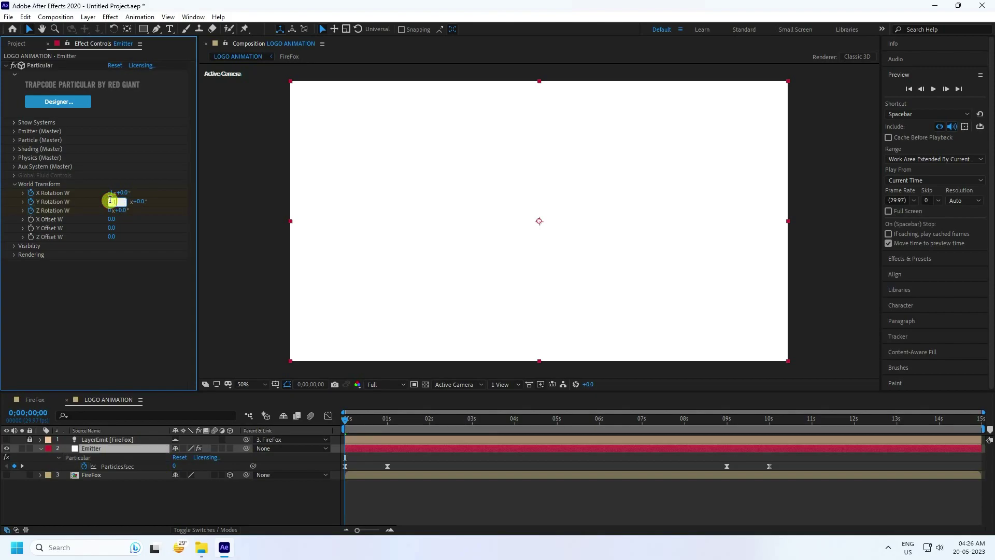
{"action": "type", "text": "-1"}
{"action": "key", "text": "Return"}
{"action": "left_click", "coordinate": [110, 210]}
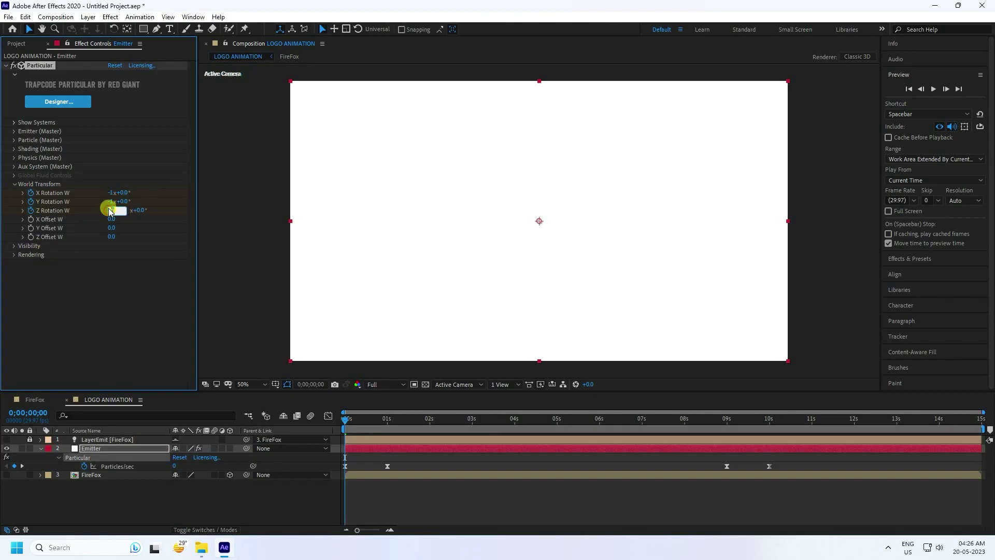
{"action": "type", "text": "1x+0.0°"}
{"action": "key", "text": "Return"}
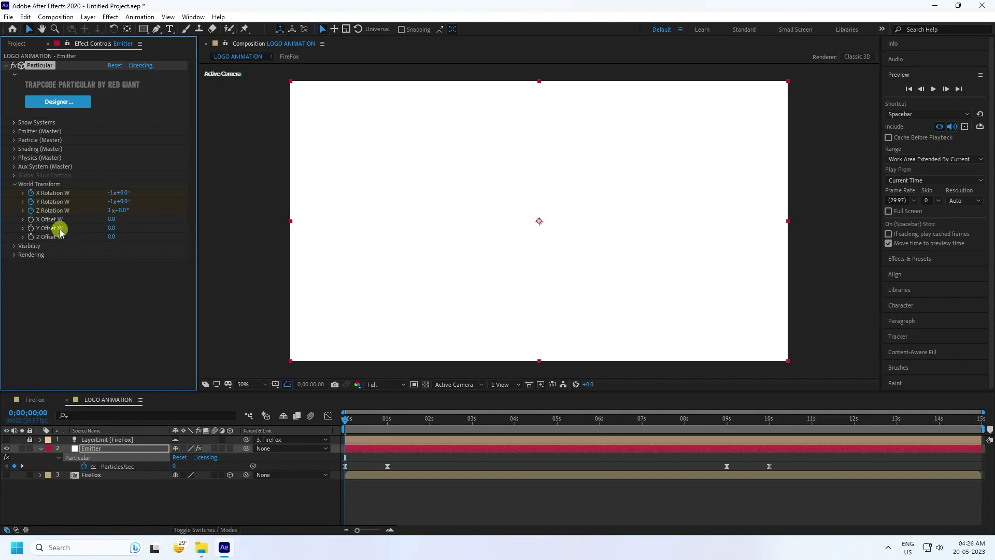
{"action": "left_click", "coordinate": [30, 237]}
{"action": "left_click", "coordinate": [112, 237]}
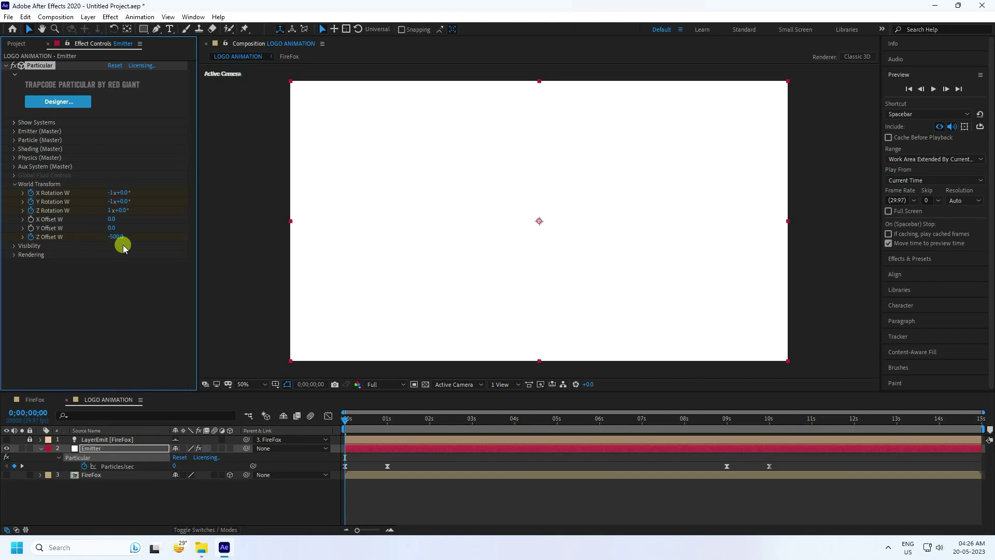
At 10 seconds, set X, Y and Z Rotation W and Z Offset W all to 0
{"action": "left_click", "coordinate": [769, 421]}
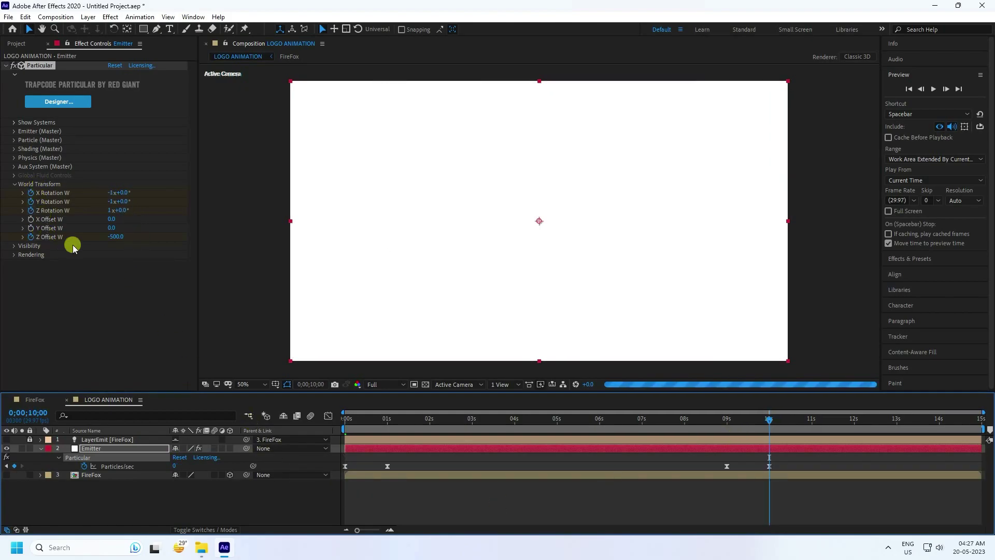
{"action": "left_click", "coordinate": [113, 194]}
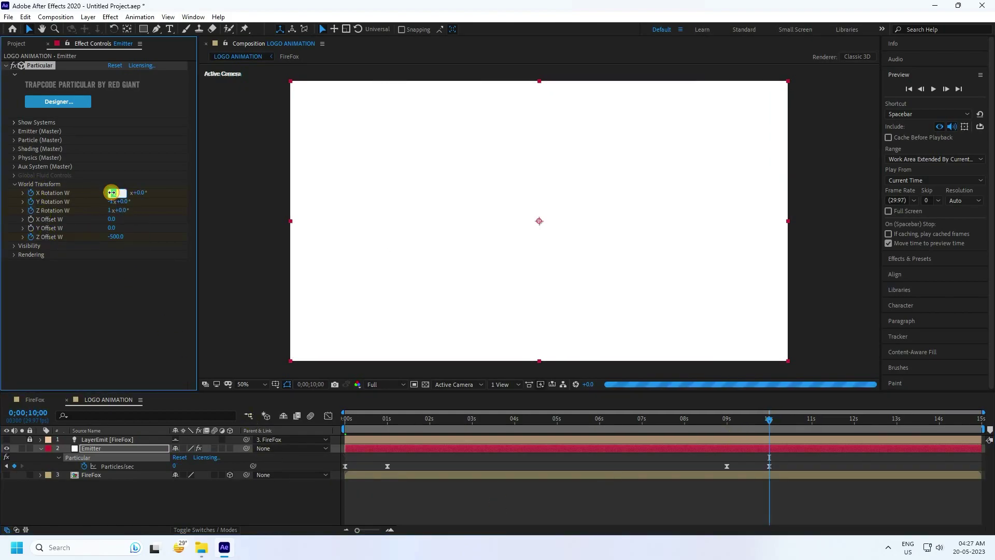
{"action": "type", "text": "0"}
{"action": "key", "text": "Return"}
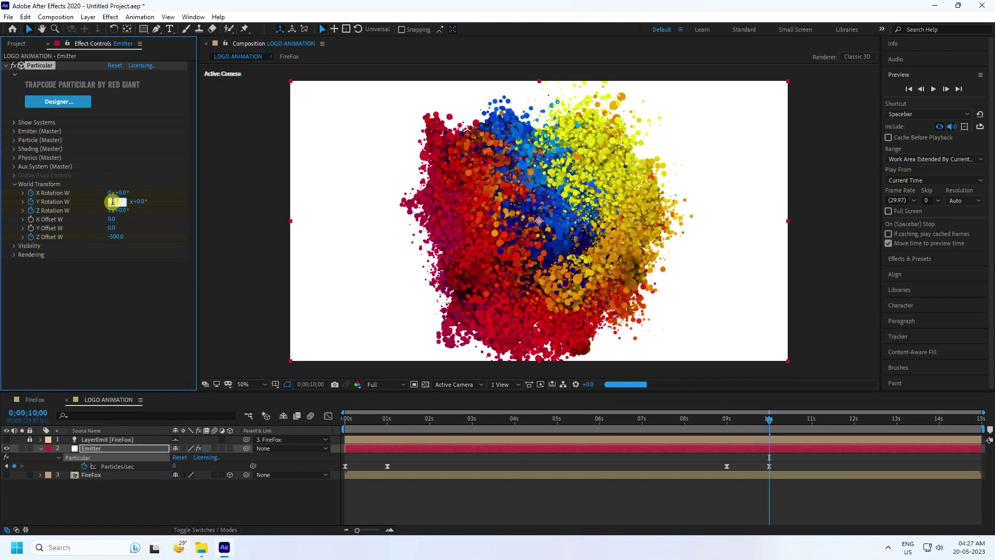
{"action": "type", "text": "0"}
{"action": "key", "text": "Return"}
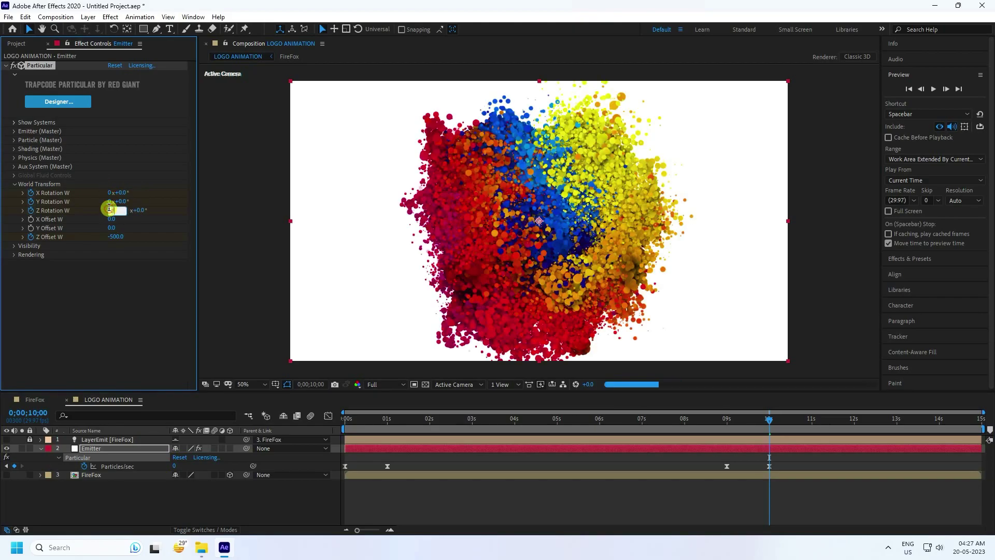
{"action": "type", "text": "0"}
{"action": "key", "text": "Return"}
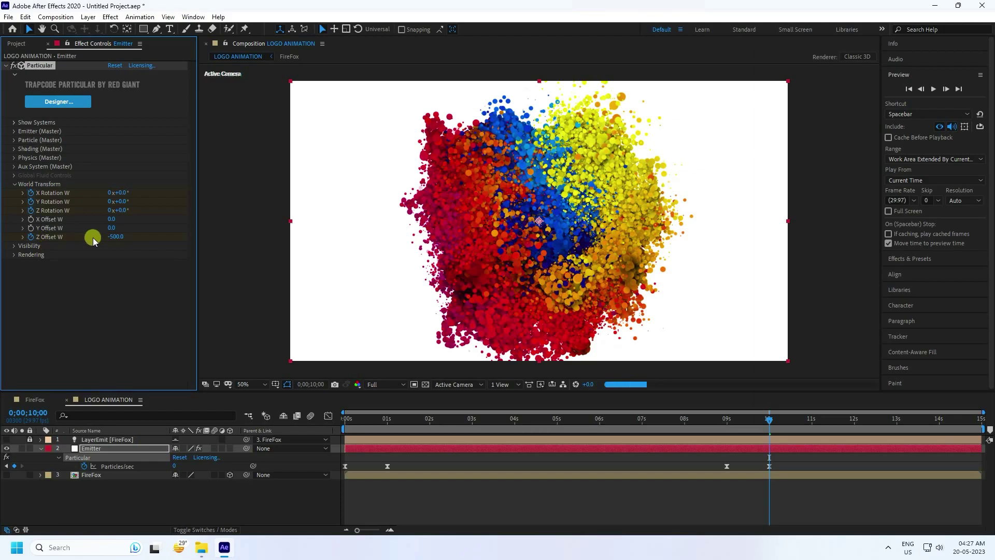
{"action": "left_click", "coordinate": [115, 237]}
{"action": "type", "text": "0"}
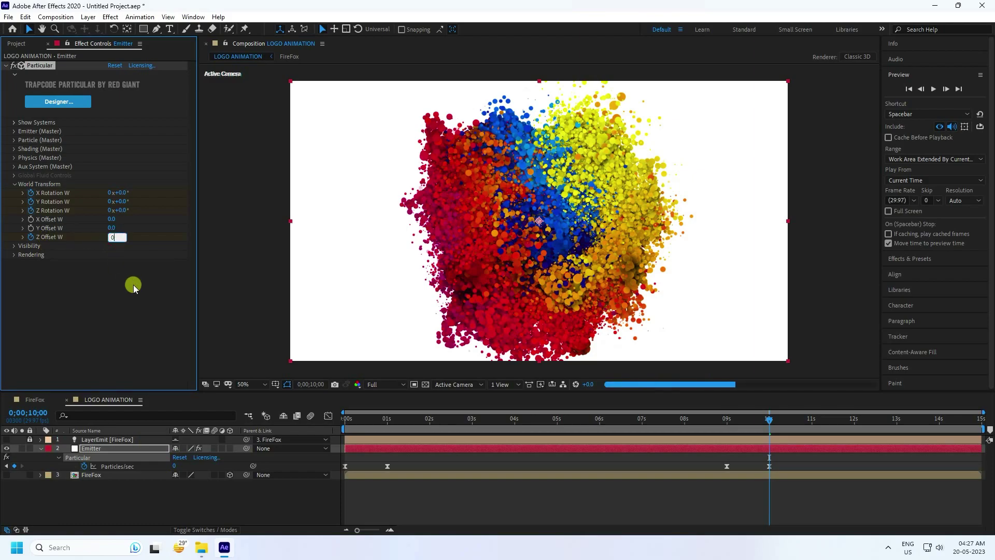
{"action": "key", "text": "Return"}
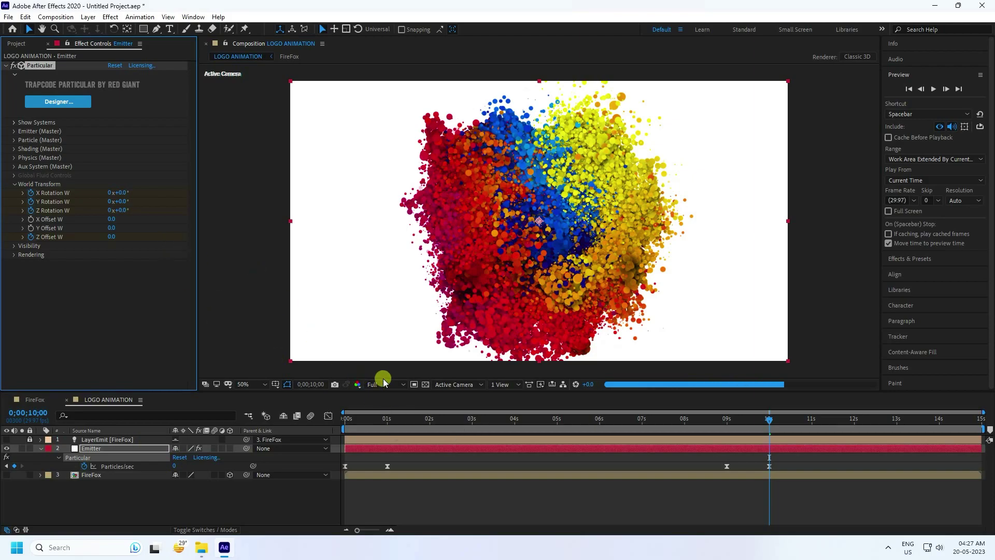
{"action": "left_click_drag", "start_coordinate": [369, 420], "coordinate": [264, 351]}
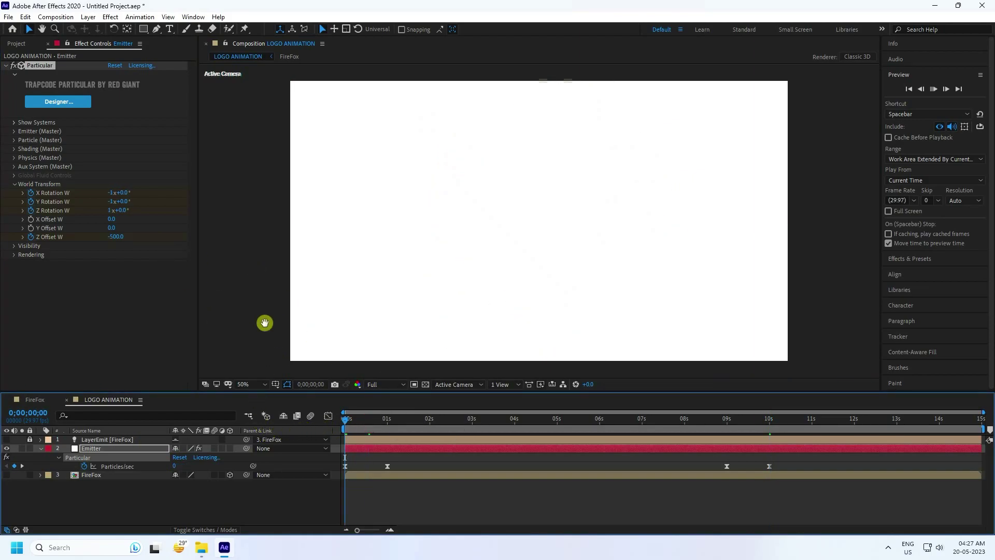
Play a first preview, then lower the viewer resolution from Full to Third
{"action": "key", "text": "space"}
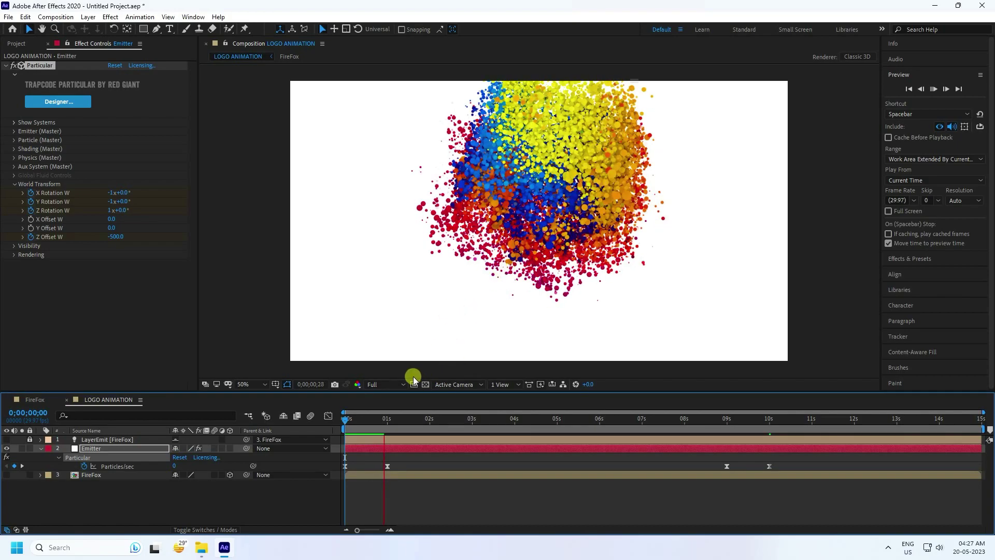
{"action": "key", "text": "space"}
{"action": "left_click", "coordinate": [381, 386]}
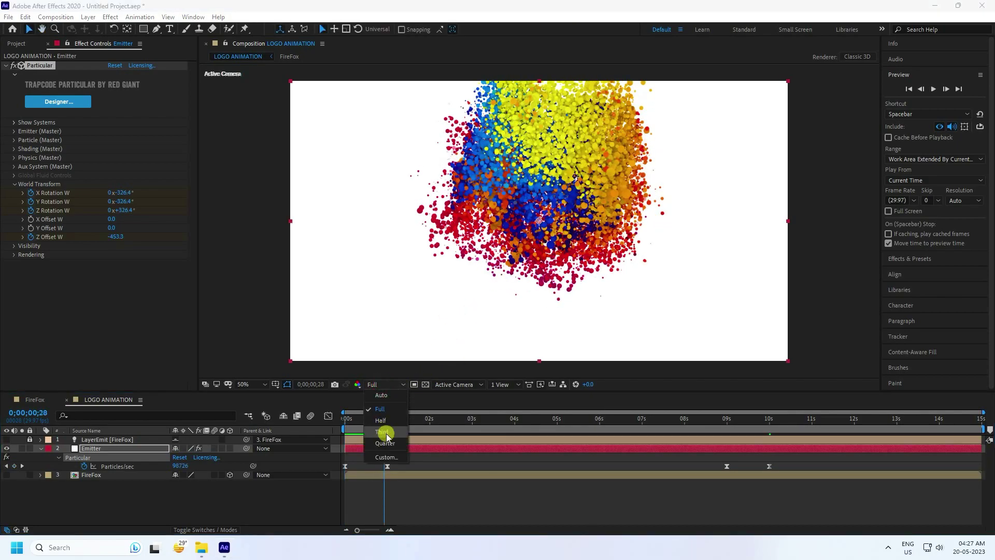
{"action": "left_click", "coordinate": [383, 432]}
Rewind to the start and replay the particle animation at Third resolution
{"action": "left_click_drag", "start_coordinate": [384, 418], "coordinate": [293, 422]}
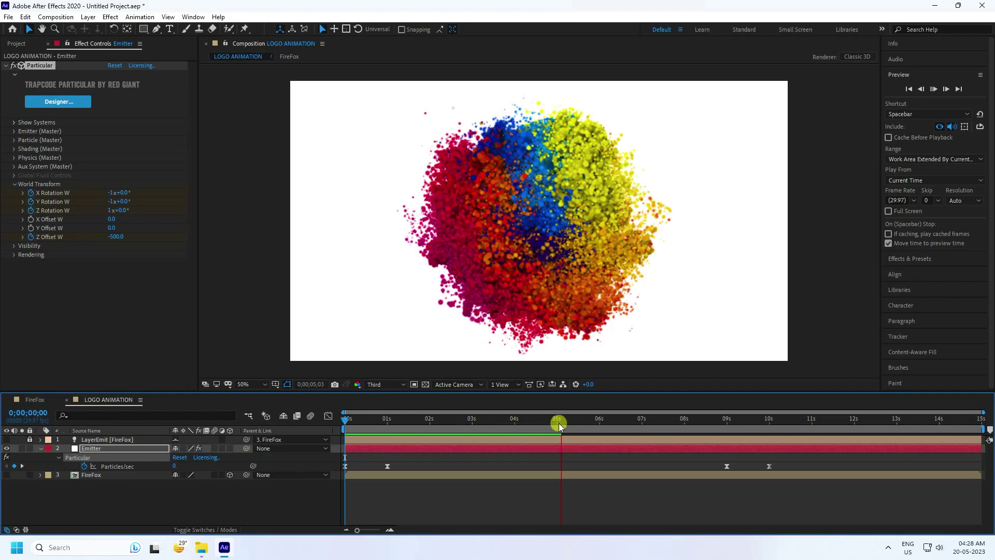
{"action": "left_click_drag", "start_coordinate": [560, 421], "coordinate": [233, 422]}
{"action": "key", "text": "space"}
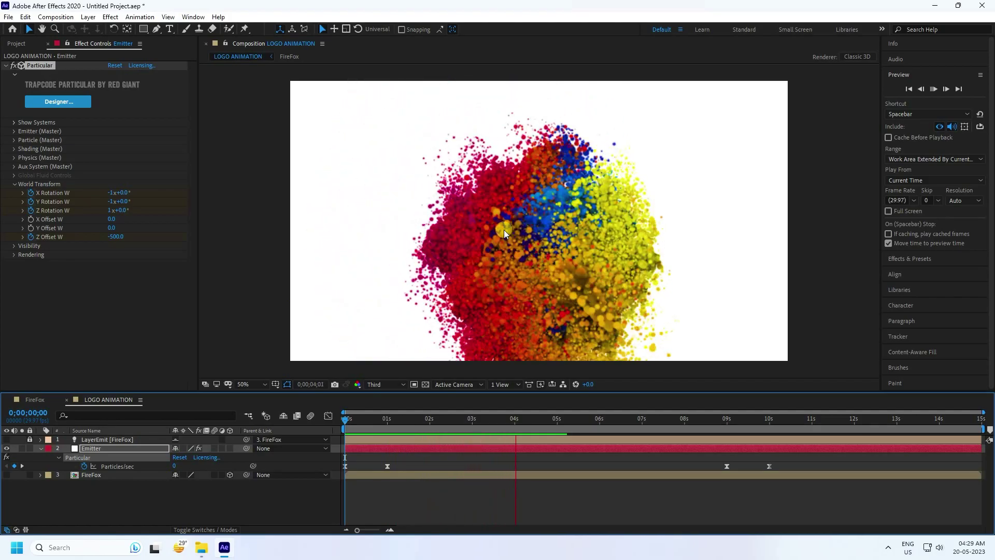
{"action": "key", "text": "space"}
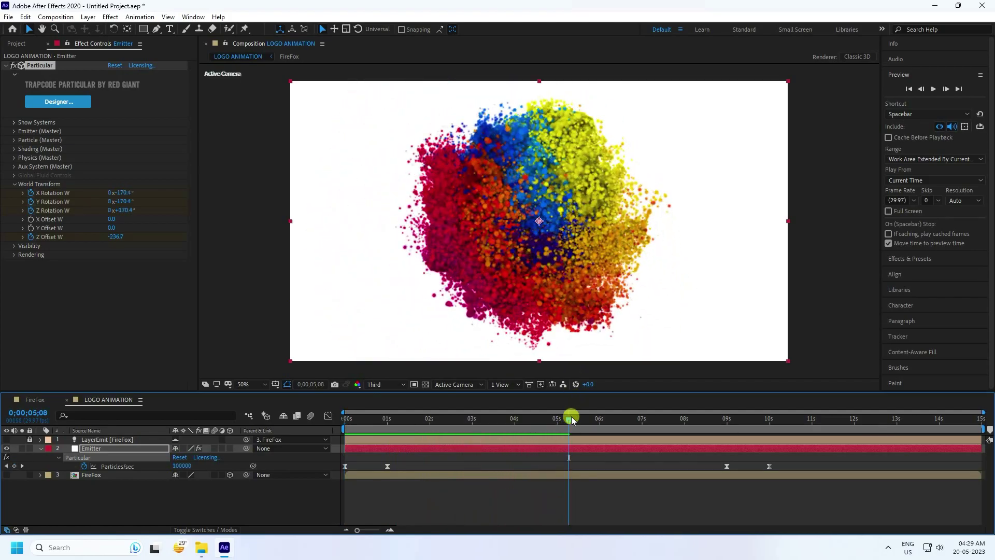
{"action": "left_click_drag", "start_coordinate": [570, 418], "coordinate": [492, 415]}
{"action": "left_click", "coordinate": [345, 418]}
{"action": "key", "text": "space"}
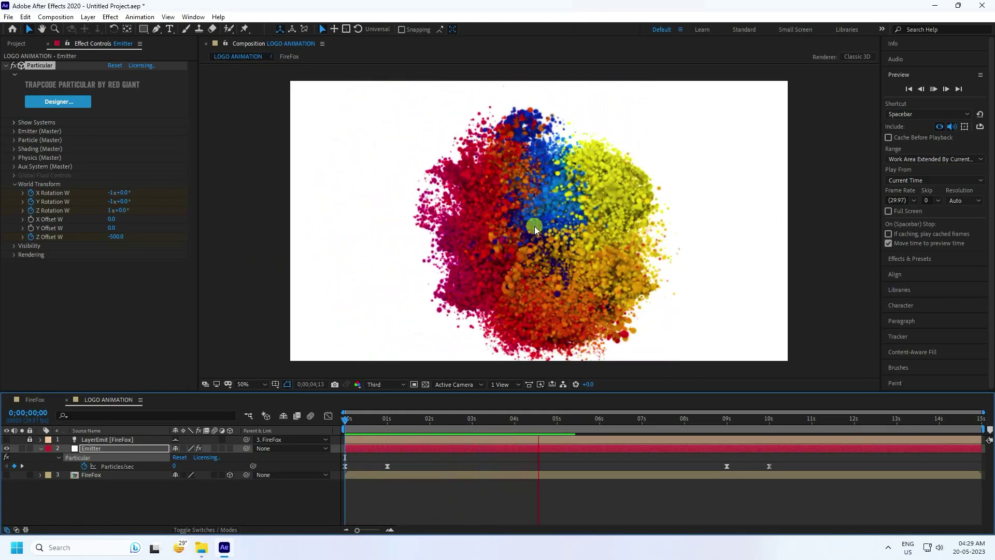
{"action": "left_click", "coordinate": [43, 455]}
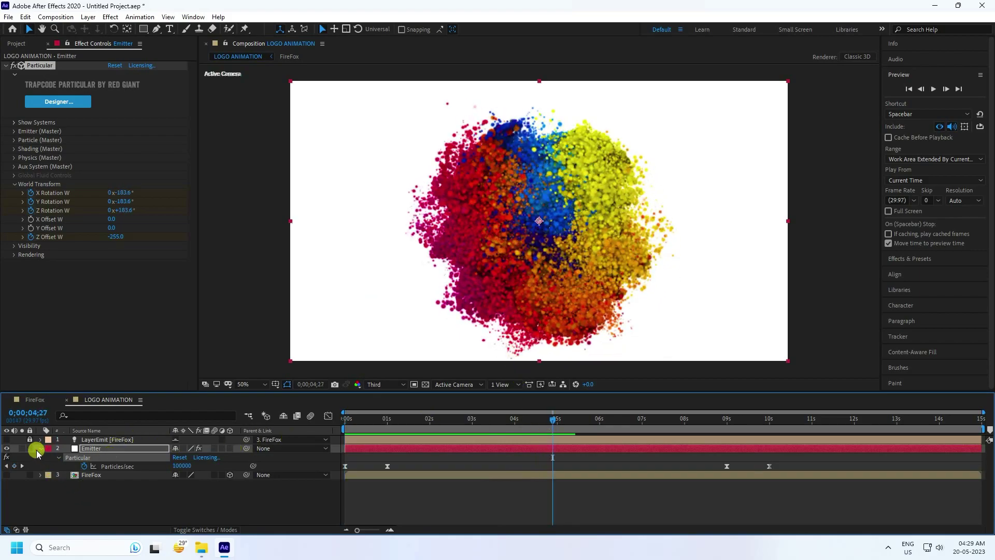
Duplicate the Emitter layer with Ctrl+D and rename the copy 'Emitter BG'
{"action": "left_click", "coordinate": [39, 449]}
{"action": "left_click", "coordinate": [85, 448]}
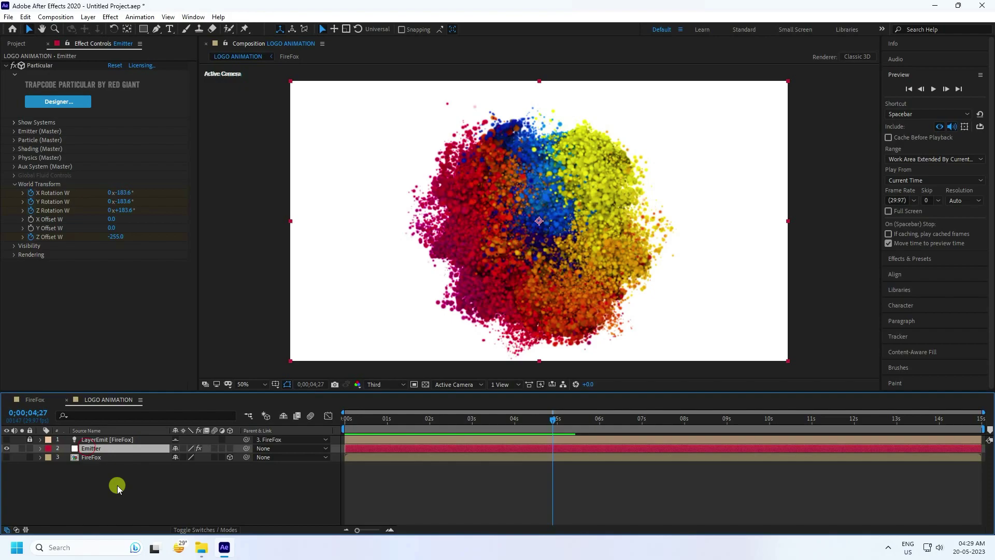
{"action": "key", "text": "ctrl+d"}
{"action": "left_click", "coordinate": [98, 458]}
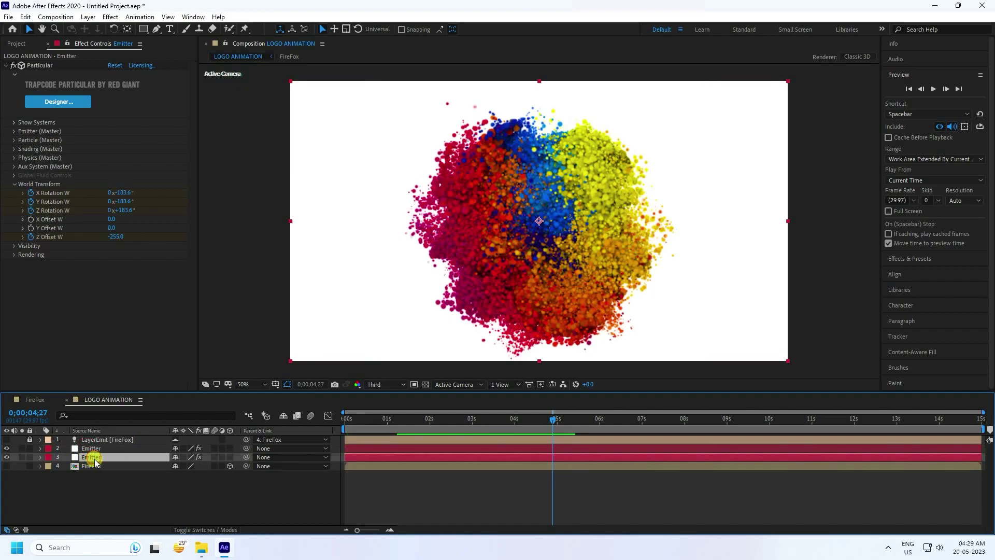
{"action": "right_click", "coordinate": [95, 459]}
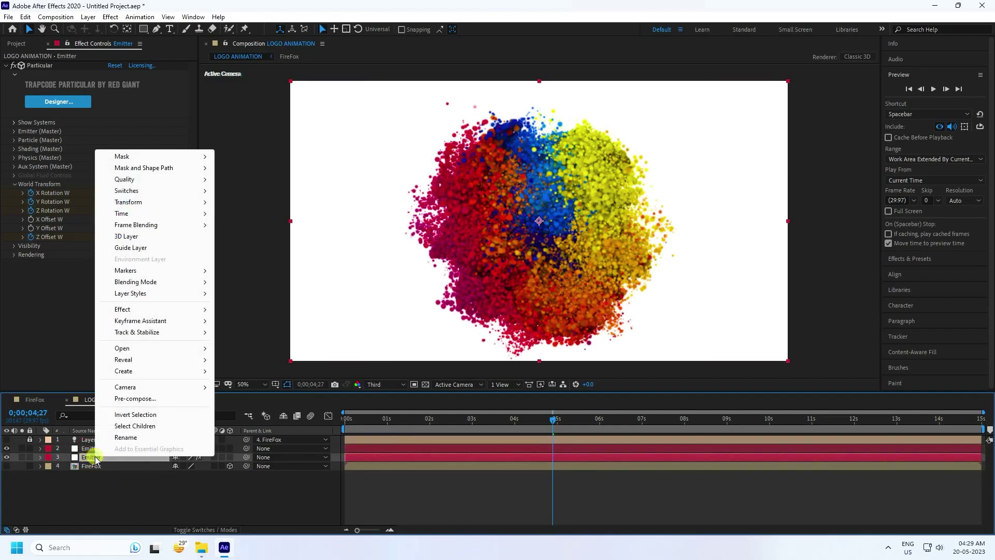
{"action": "left_click", "coordinate": [126, 438]}
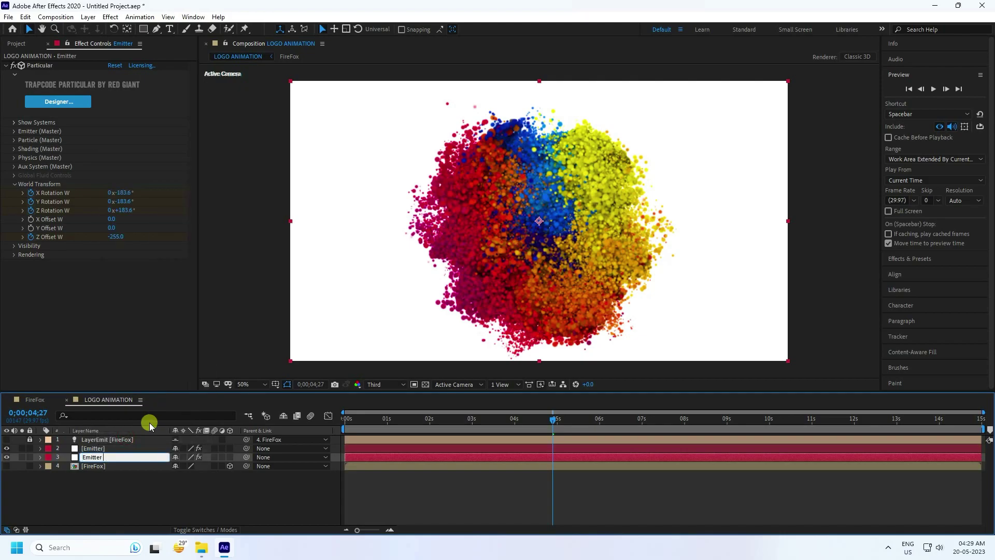
{"action": "type", "text": "BG"}
{"action": "key", "text": "Return"}
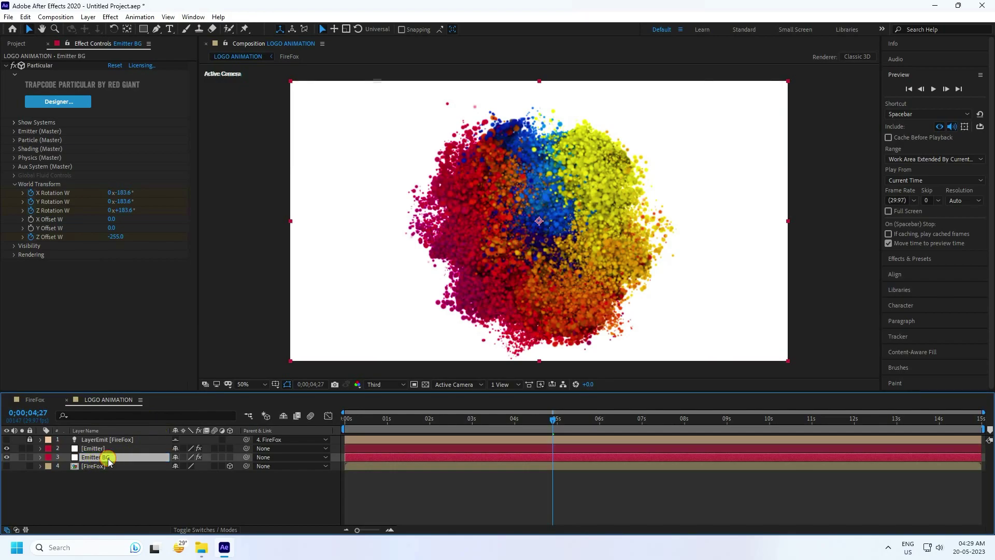
In Emitter BG's Emitter (Master), enter Velocity 250, then scrub it down to 200
{"action": "left_click", "coordinate": [14, 184]}
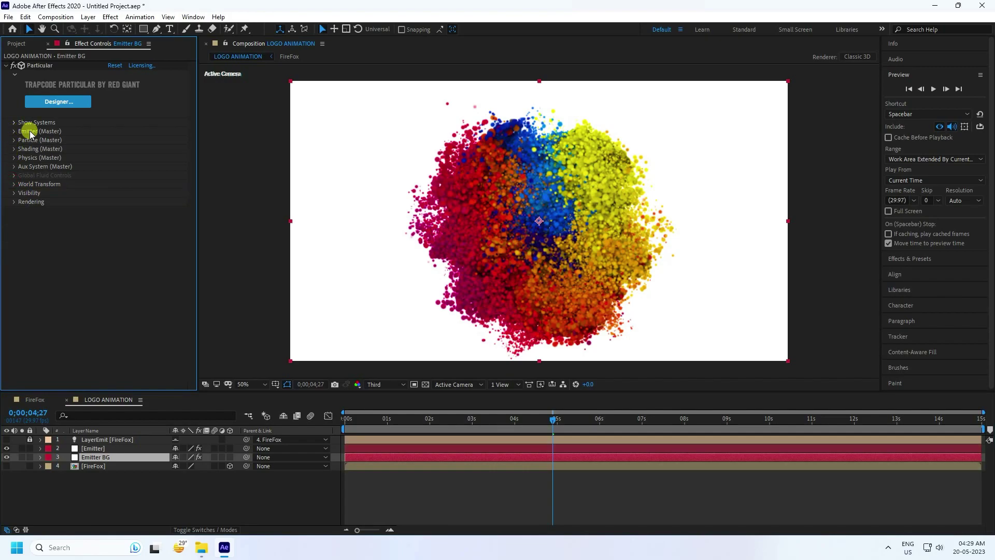
{"action": "left_click", "coordinate": [30, 133]}
{"action": "left_click", "coordinate": [93, 460]}
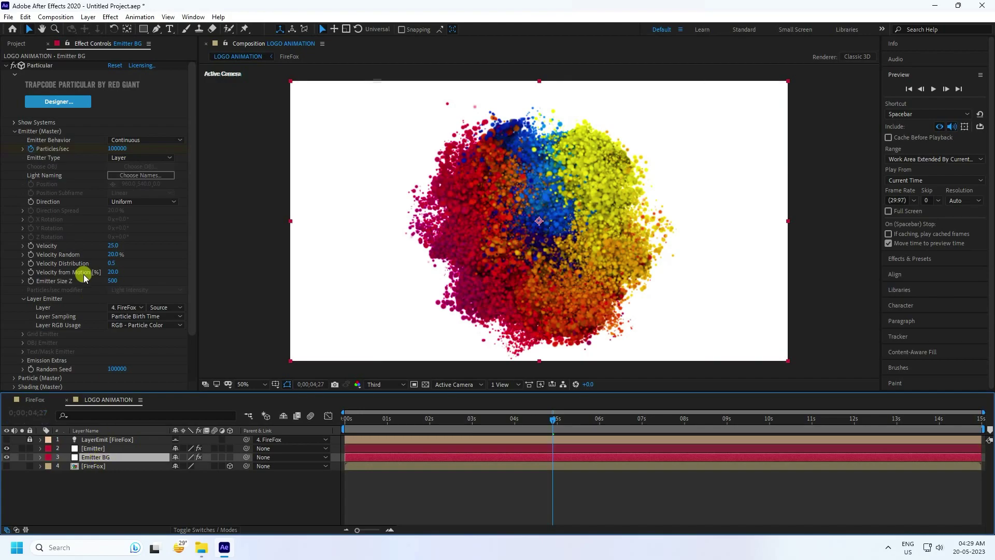
{"action": "left_click", "coordinate": [49, 245]}
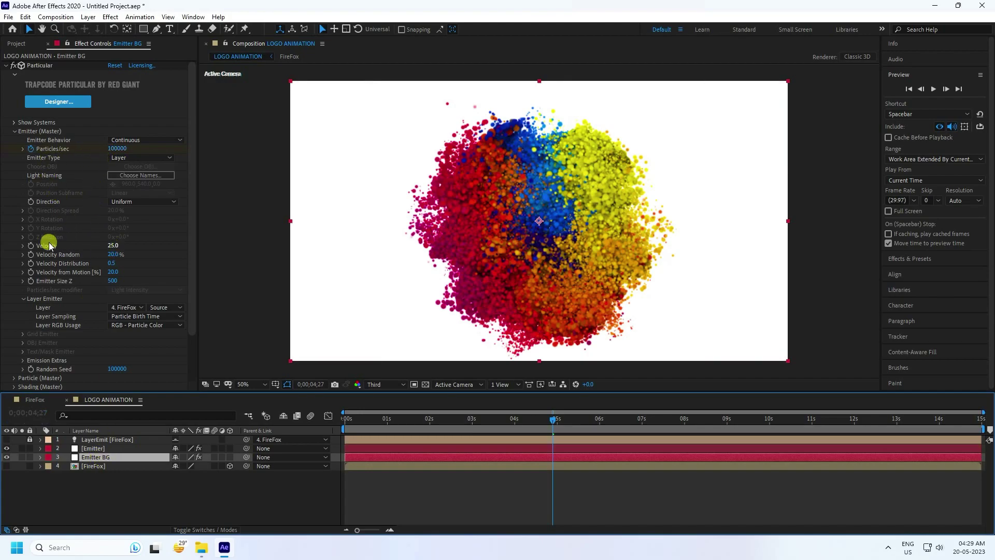
{"action": "left_click", "coordinate": [113, 246]}
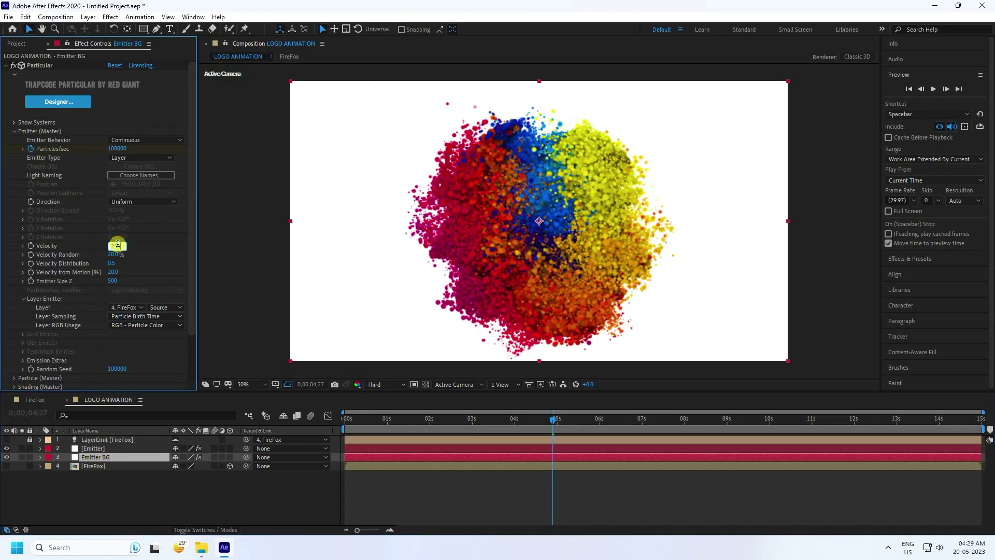
{"action": "type", "text": "250"}
{"action": "key", "text": "Return"}
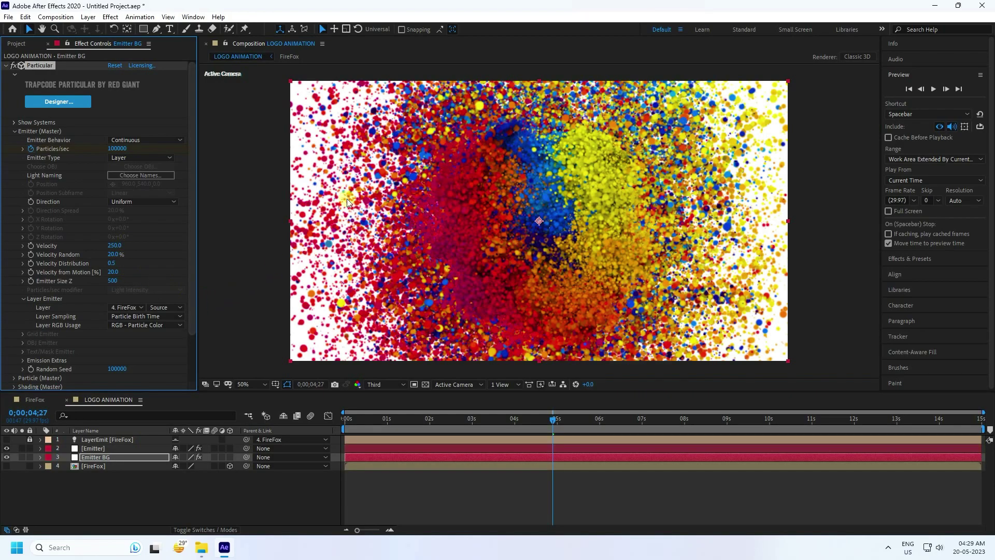
{"action": "left_click_drag", "start_coordinate": [122, 245], "coordinate": [113, 246]}
{"action": "left_click_drag", "start_coordinate": [113, 246], "coordinate": [91, 254]}
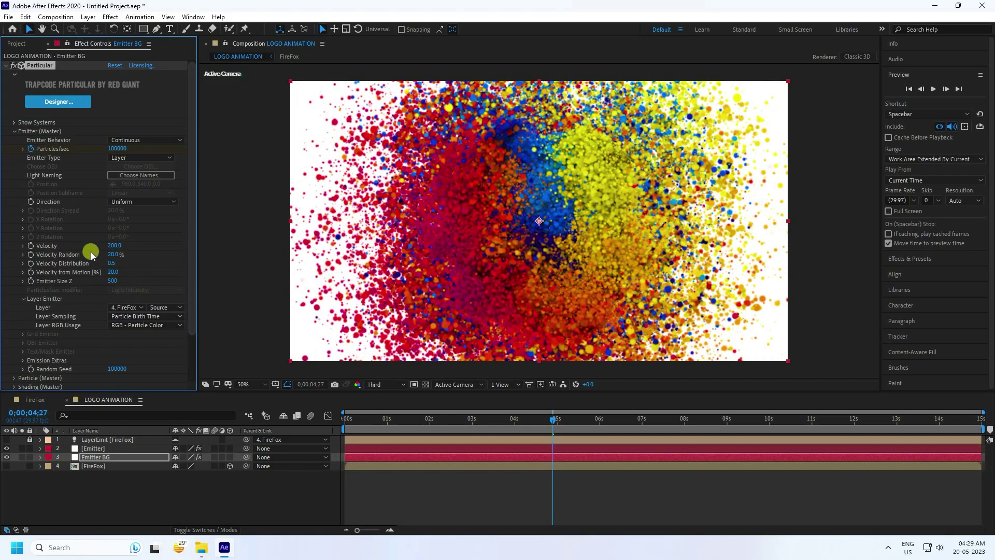
{"action": "left_click", "coordinate": [14, 132]}
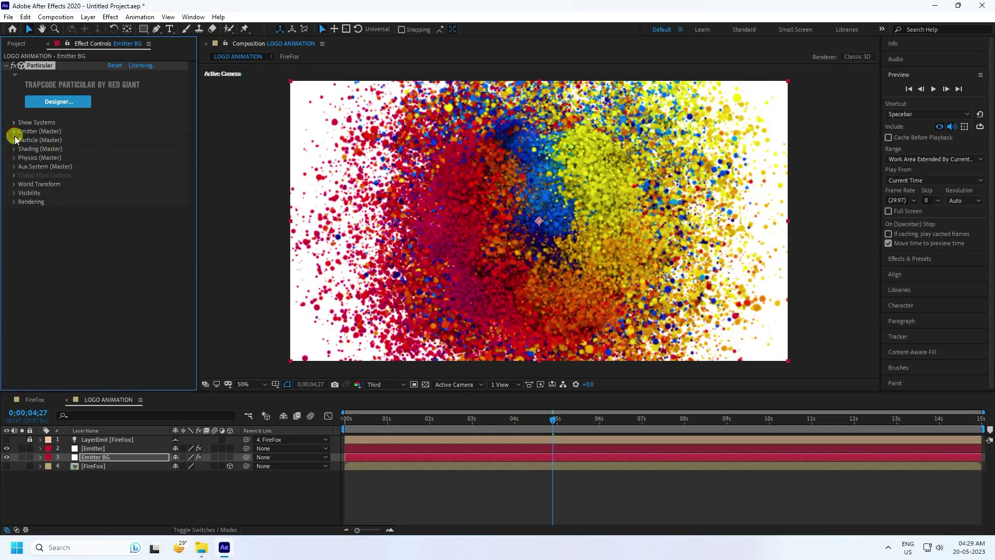
Expand Particle (Master) for Emitter BG and replay the particle burst from frame 0
{"action": "left_click", "coordinate": [14, 141]}
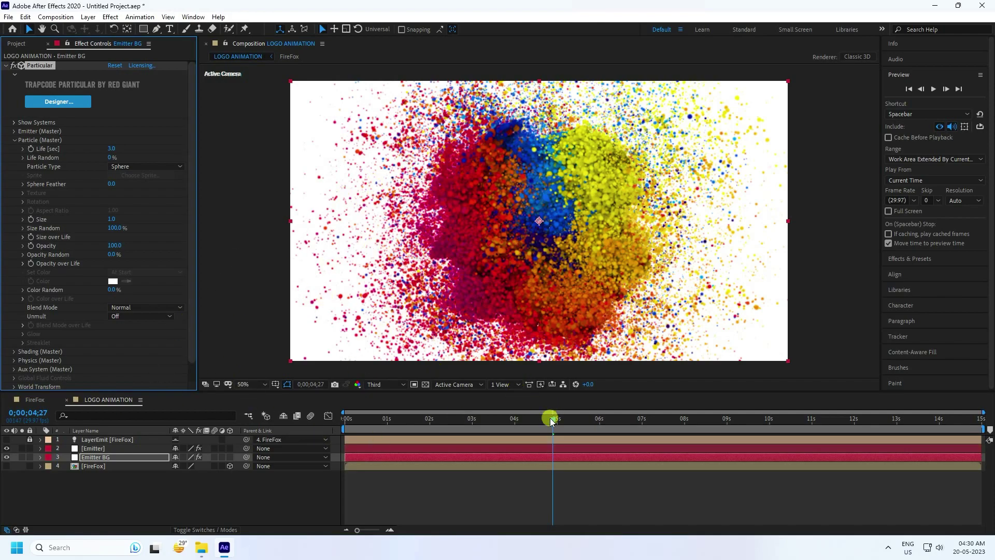
{"action": "left_click_drag", "start_coordinate": [552, 420], "coordinate": [210, 389]}
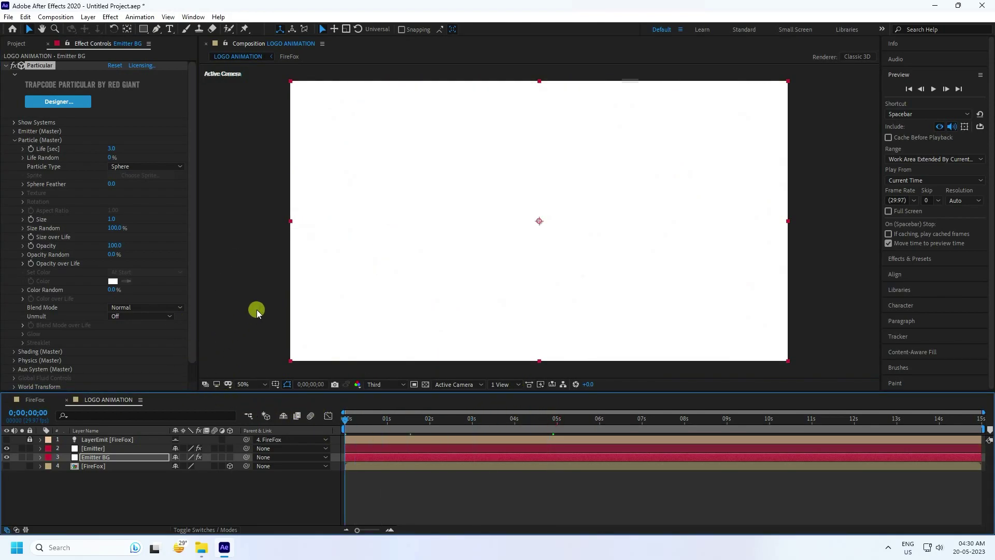
{"action": "key", "text": "space"}
{"action": "key", "text": "XF86AudioRaiseVolume"}
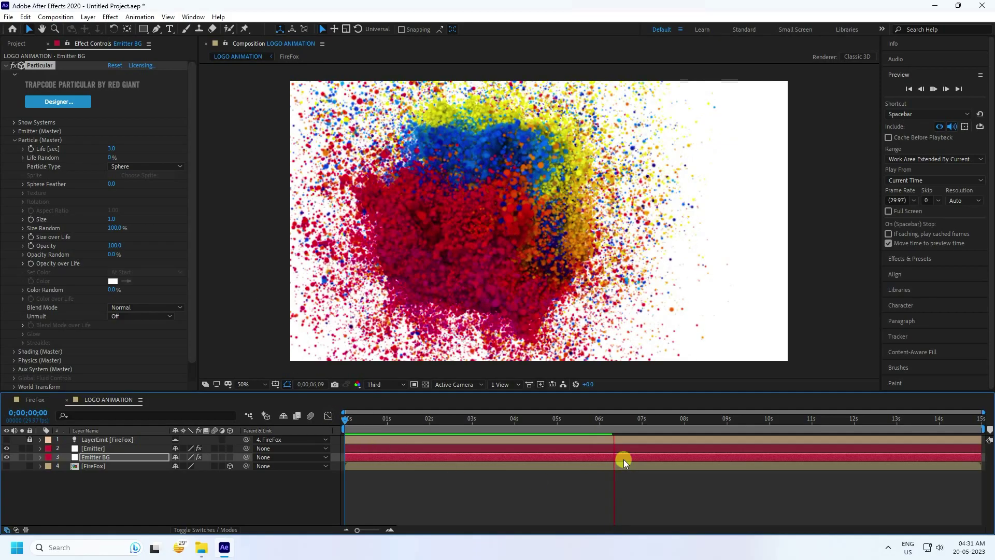
{"action": "left_click_drag", "start_coordinate": [611, 421], "coordinate": [261, 421]}
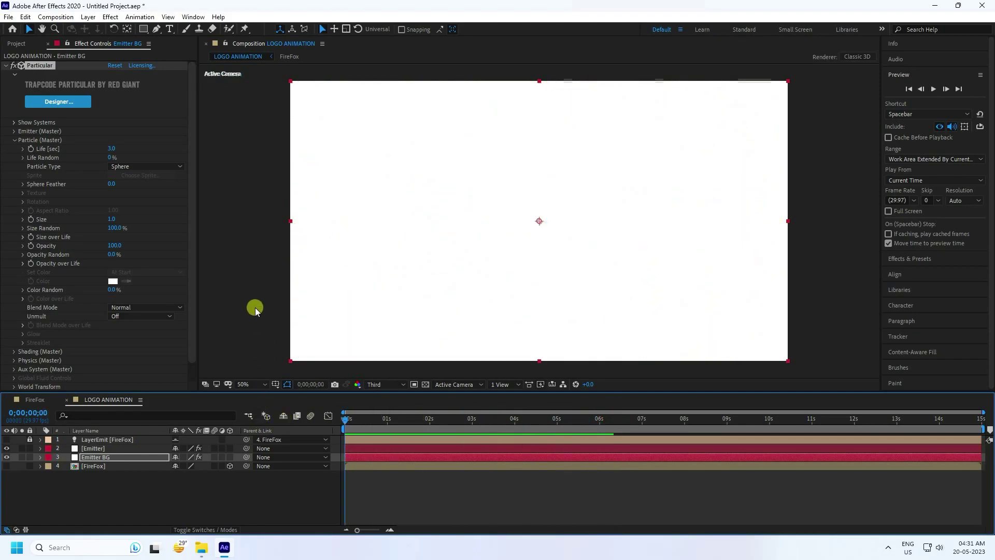
{"action": "key", "text": "space"}
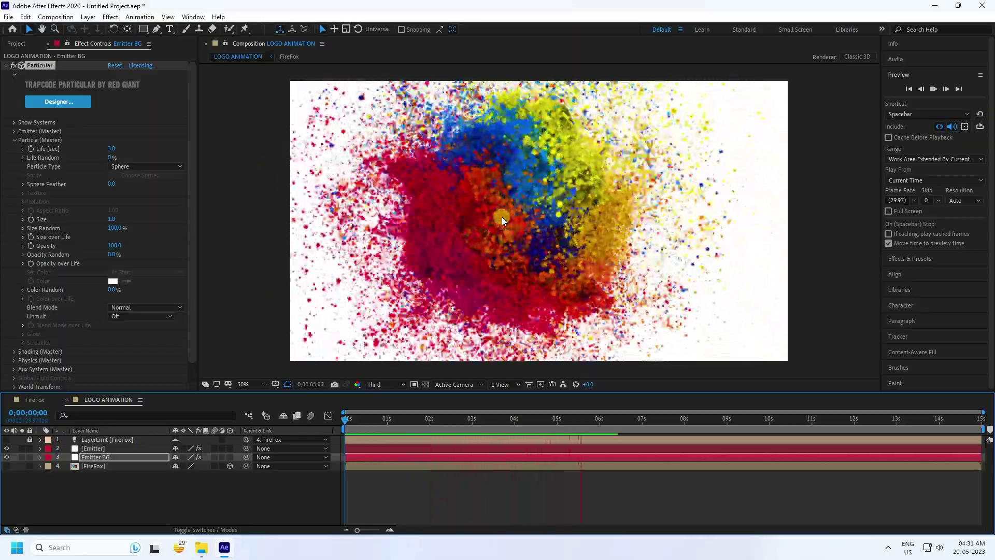
Stop the preview and set the Emitter BG particle Velocity to 250
{"action": "key", "text": "space"}
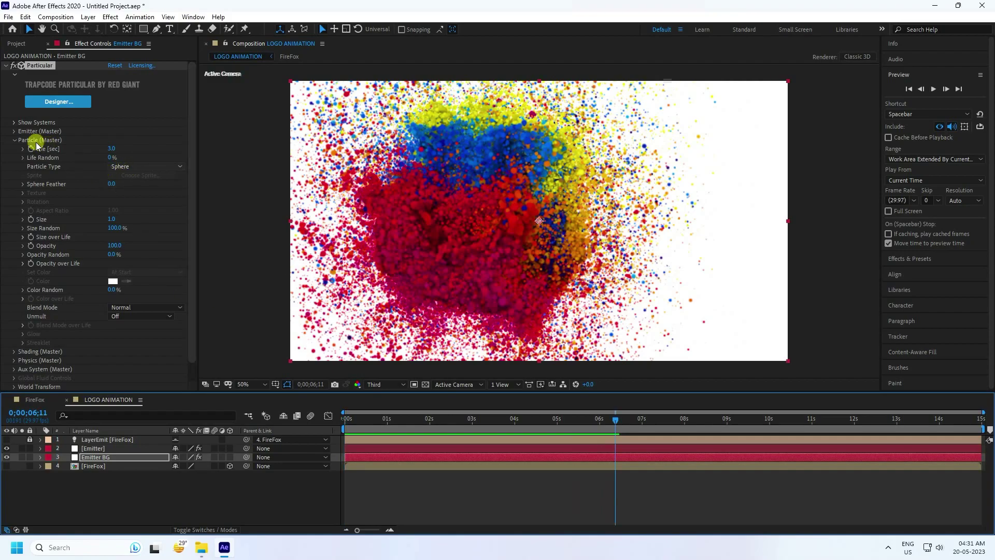
{"action": "left_click", "coordinate": [17, 143]}
{"action": "left_click", "coordinate": [15, 131]}
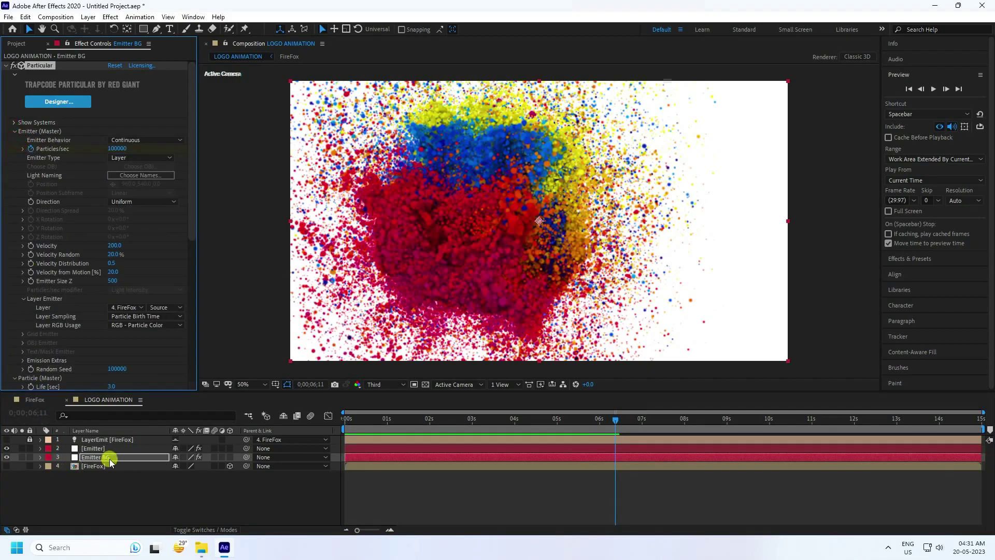
{"action": "key", "text": "Return"}
{"action": "left_click", "coordinate": [116, 246]}
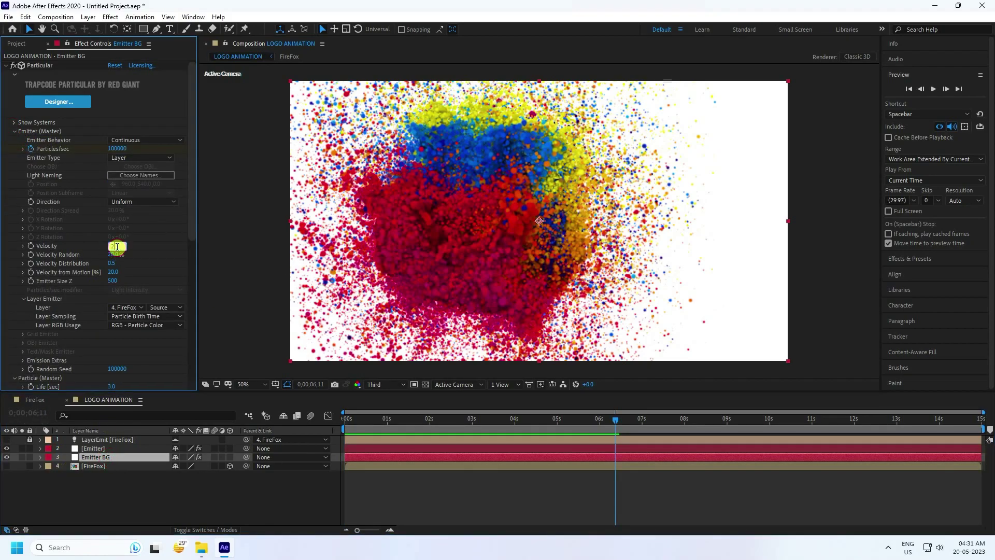
{"action": "left_click", "coordinate": [394, 446]}
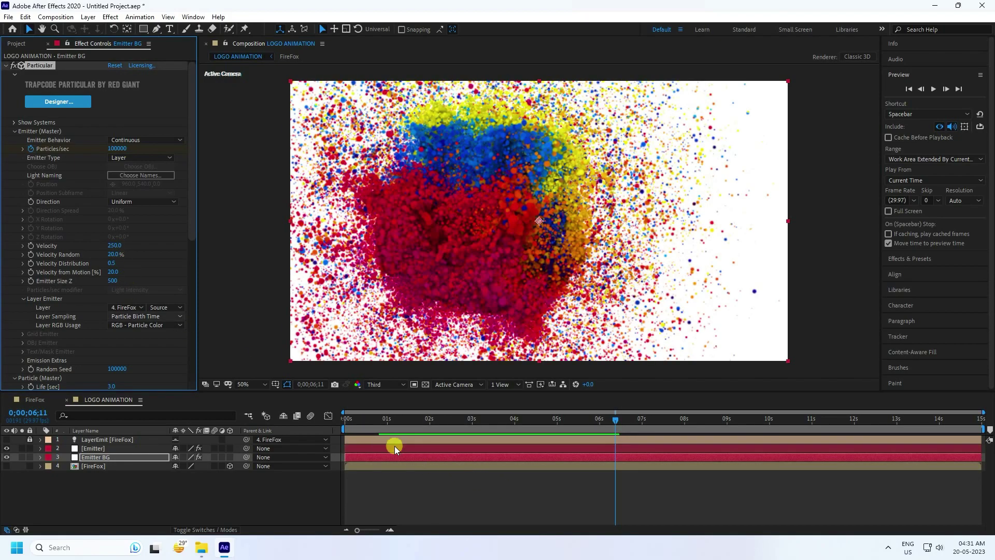
Set viewer resolution to Full, fit the view up to 100%, and show the Project panel
{"action": "left_click", "coordinate": [377, 384]}
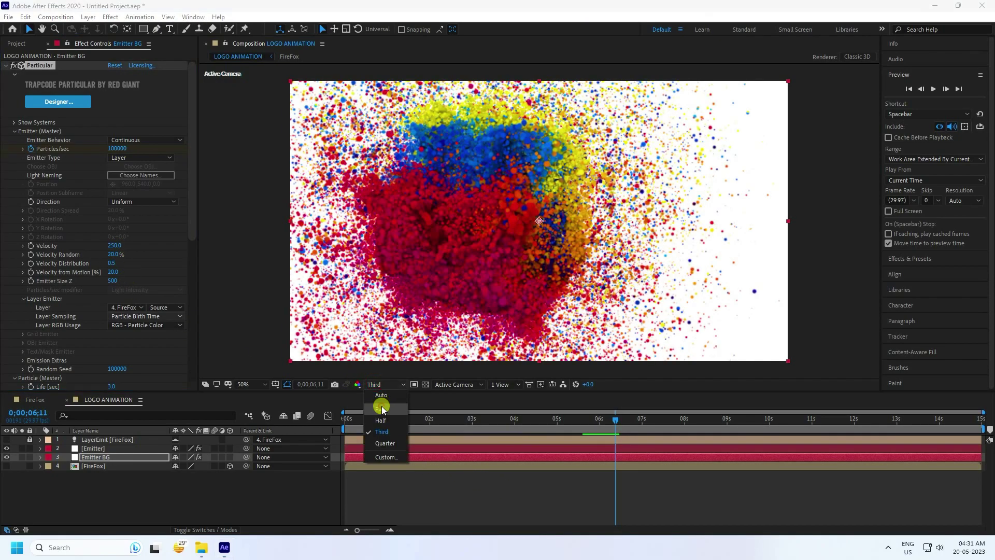
{"action": "left_click", "coordinate": [382, 409]}
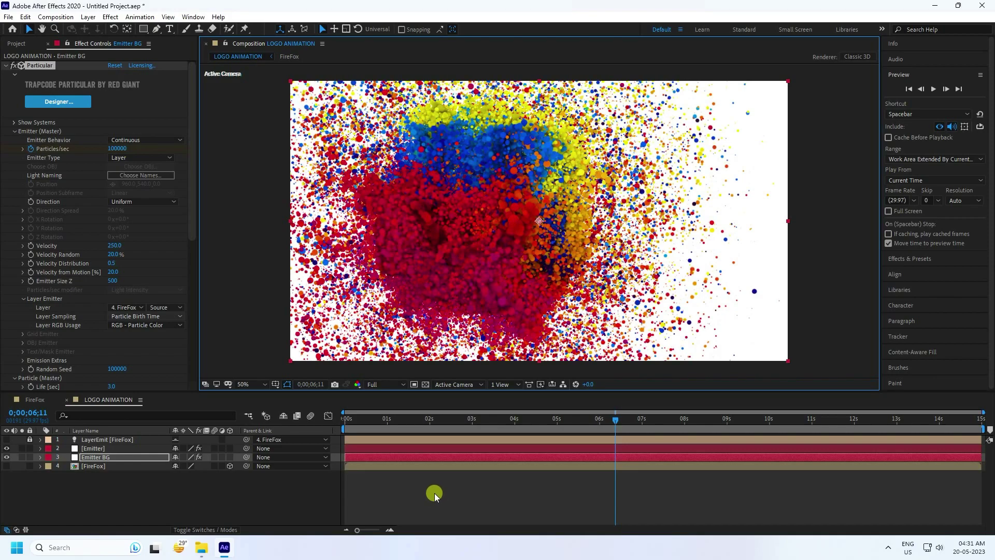
{"action": "left_click", "coordinate": [253, 386]}
{"action": "left_click", "coordinate": [267, 207]}
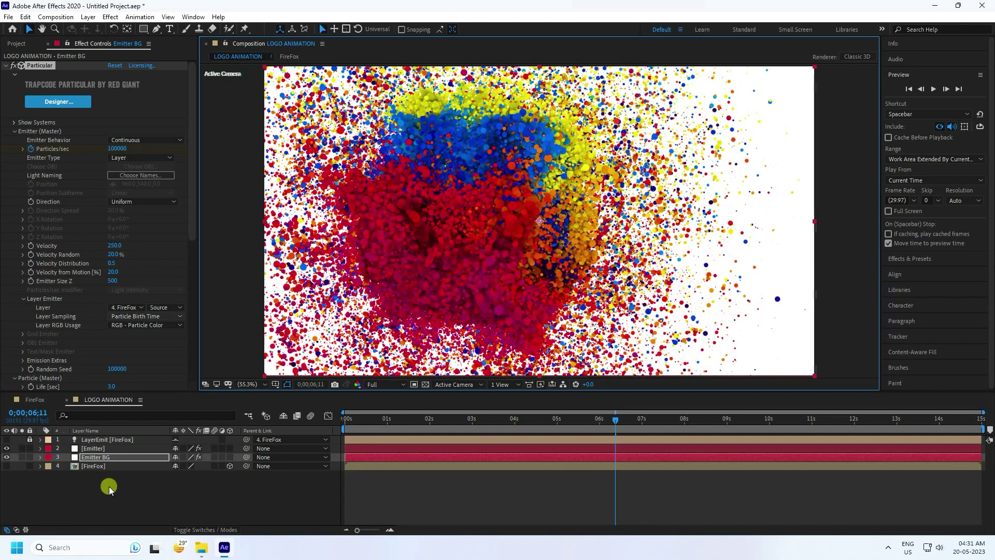
{"action": "left_click", "coordinate": [109, 486]}
{"action": "left_click", "coordinate": [16, 43]}
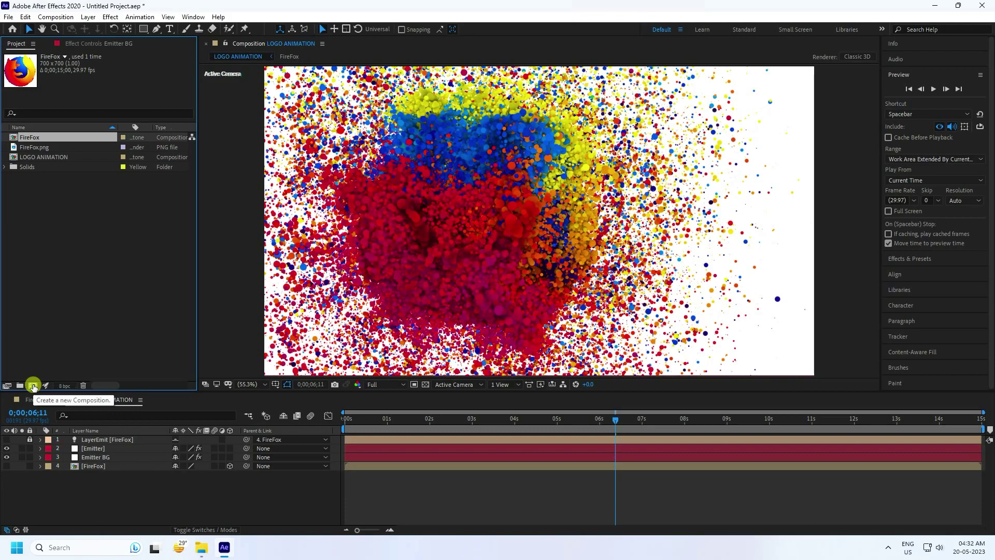
Create the 1920×1080 FINAL LOGO composition and drag the FireFox comp into its timeline
{"action": "left_click", "coordinate": [32, 386]}
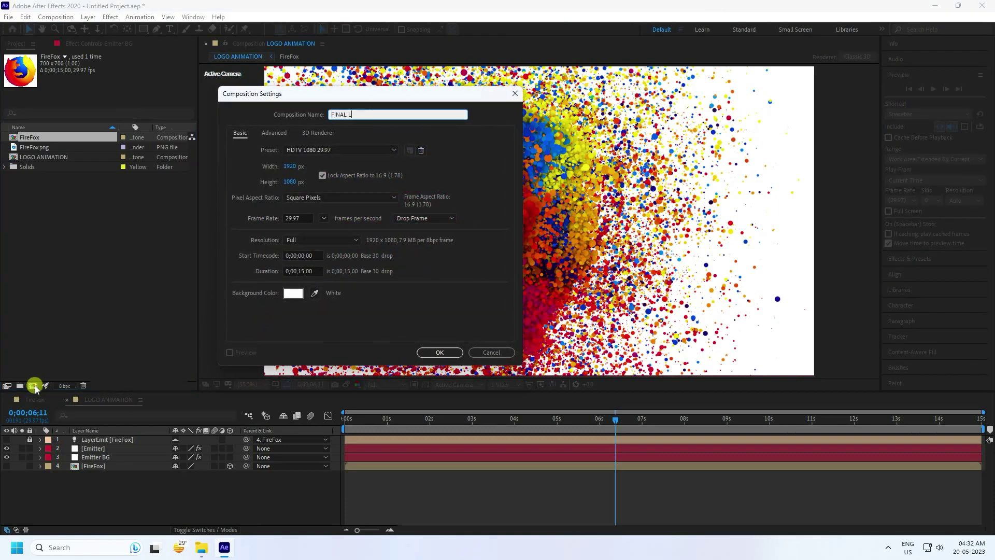
{"action": "left_click", "coordinate": [441, 354]}
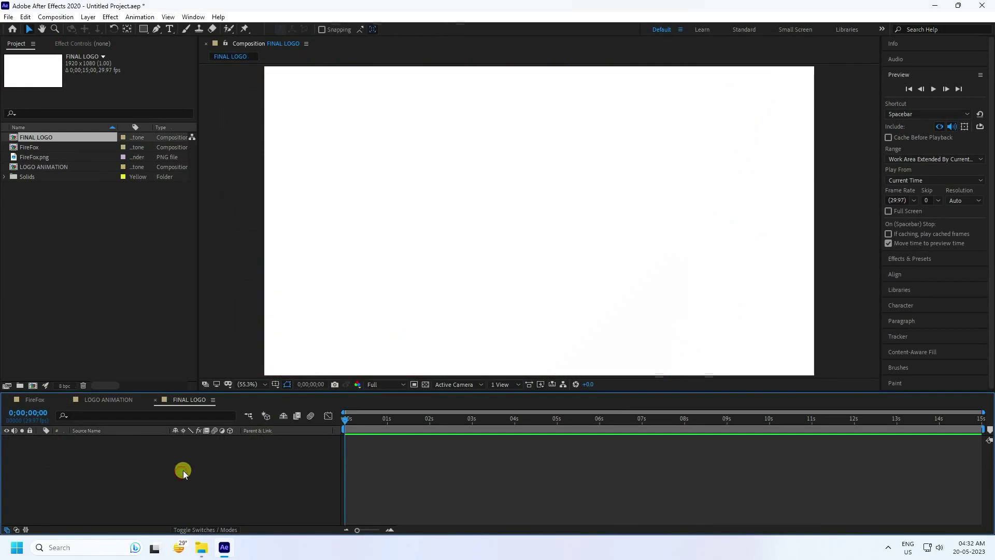
{"action": "left_click", "coordinate": [25, 148]}
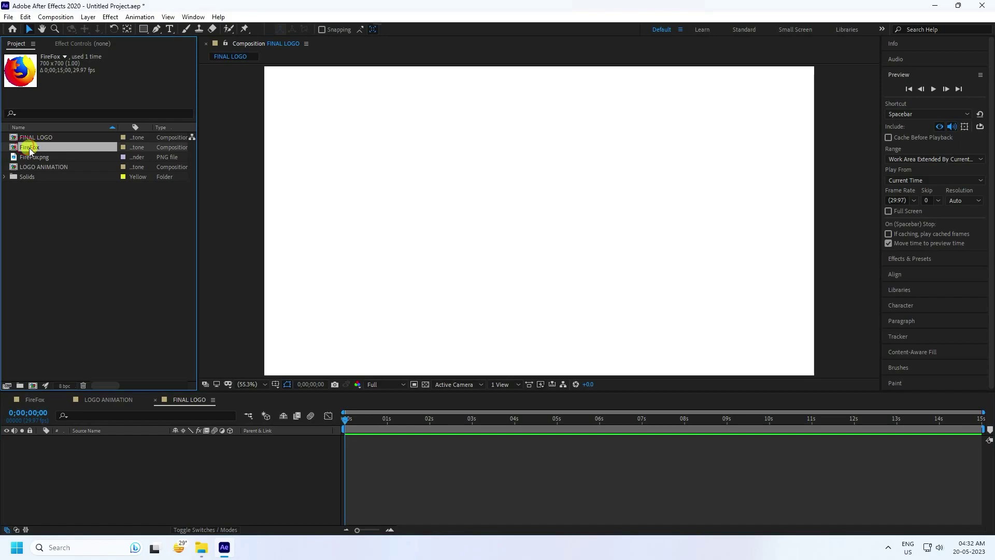
{"action": "left_click_drag", "start_coordinate": [30, 150], "coordinate": [111, 466]}
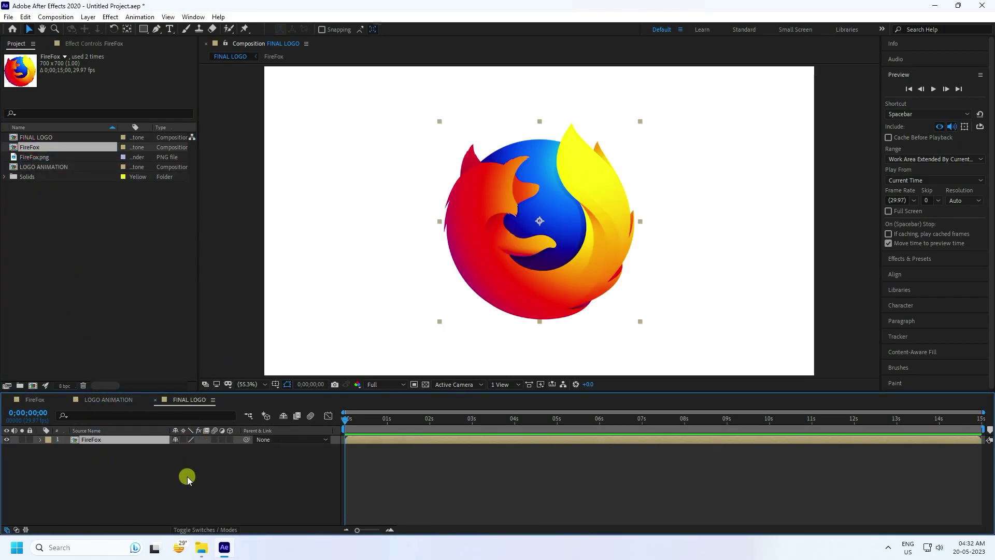
Draw a grey circle over the logo's centre with the Ellipse Tool
{"action": "right_click", "coordinate": [187, 478]}
{"action": "left_click", "coordinate": [133, 475]}
{"action": "left_click", "coordinate": [147, 30]}
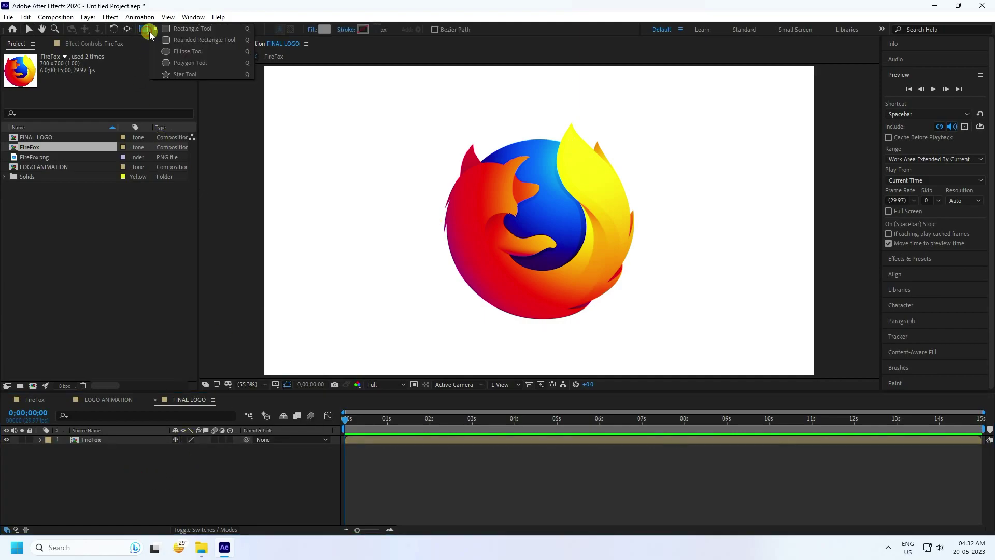
{"action": "left_click_drag", "start_coordinate": [149, 32], "coordinate": [189, 52]}
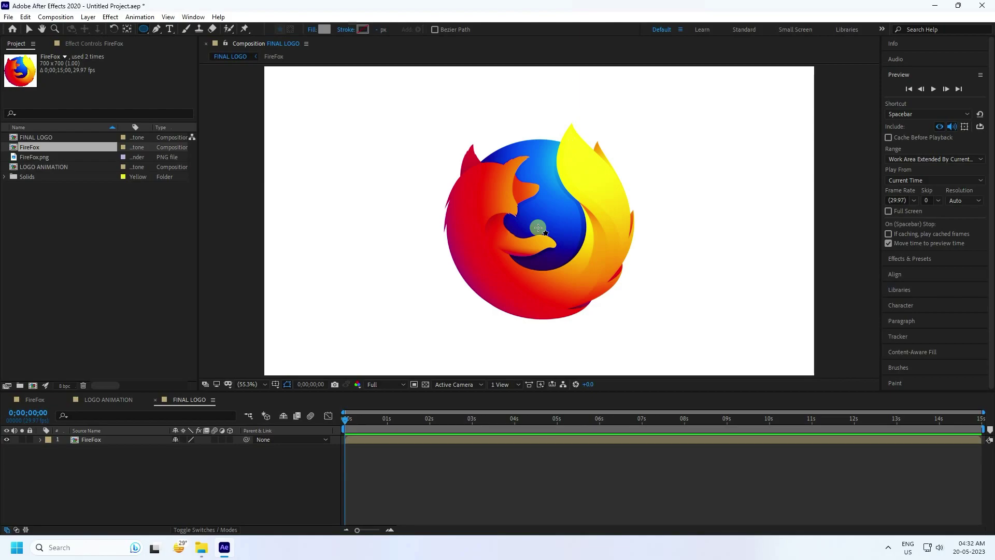
{"action": "left_click_drag", "start_coordinate": [537, 227], "coordinate": [651, 325]}
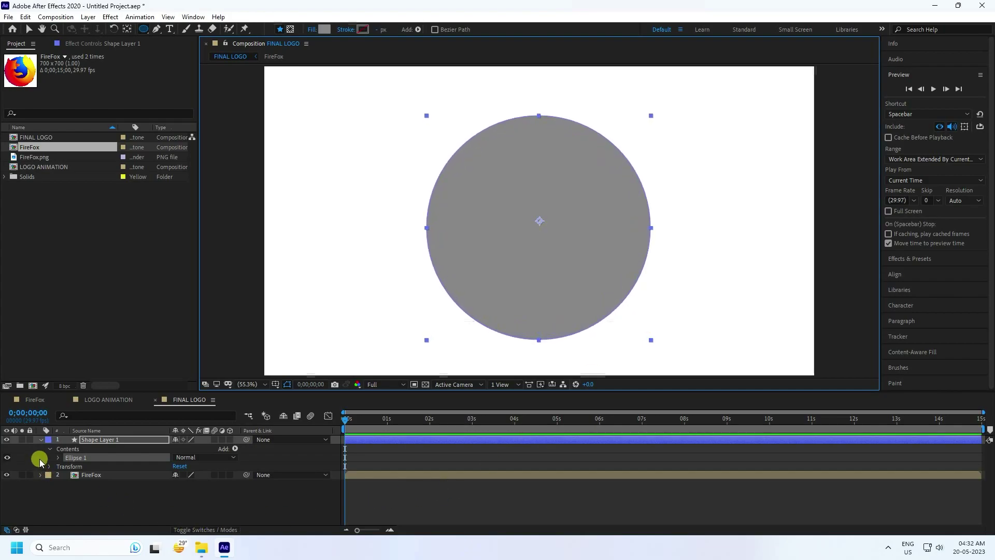
{"action": "left_click", "coordinate": [41, 440]}
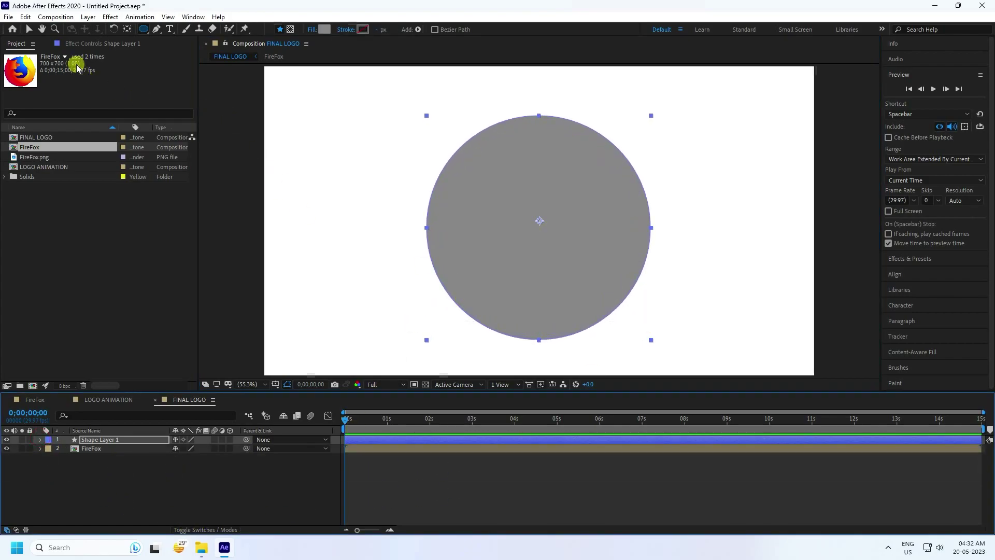
Centre the circle horizontally and vertically with the Align panel, then show Effects & Presets
{"action": "left_click", "coordinate": [30, 30]}
{"action": "left_click_drag", "start_coordinate": [542, 259], "coordinate": [549, 257]}
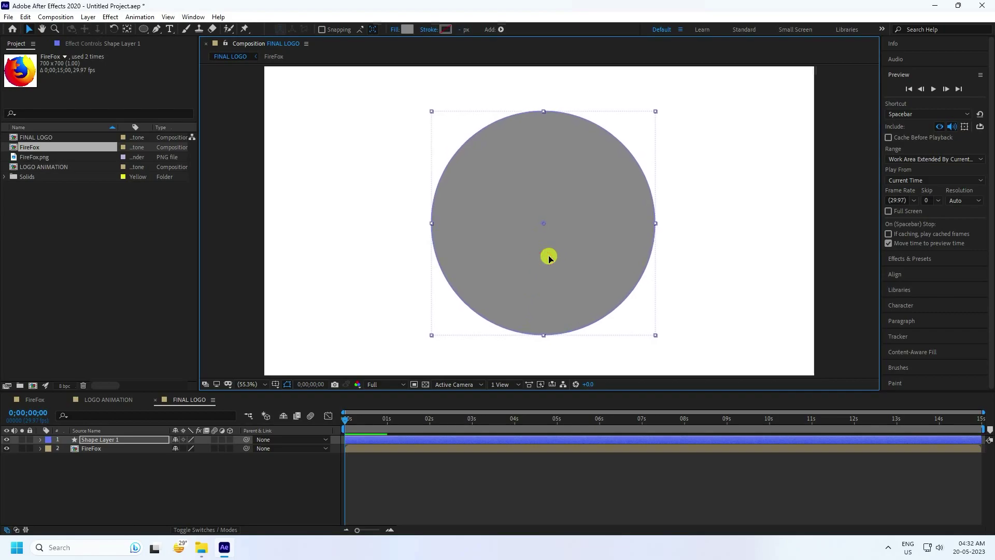
{"action": "left_click", "coordinate": [899, 272]}
{"action": "left_click", "coordinate": [913, 135]}
{"action": "left_click", "coordinate": [962, 133]}
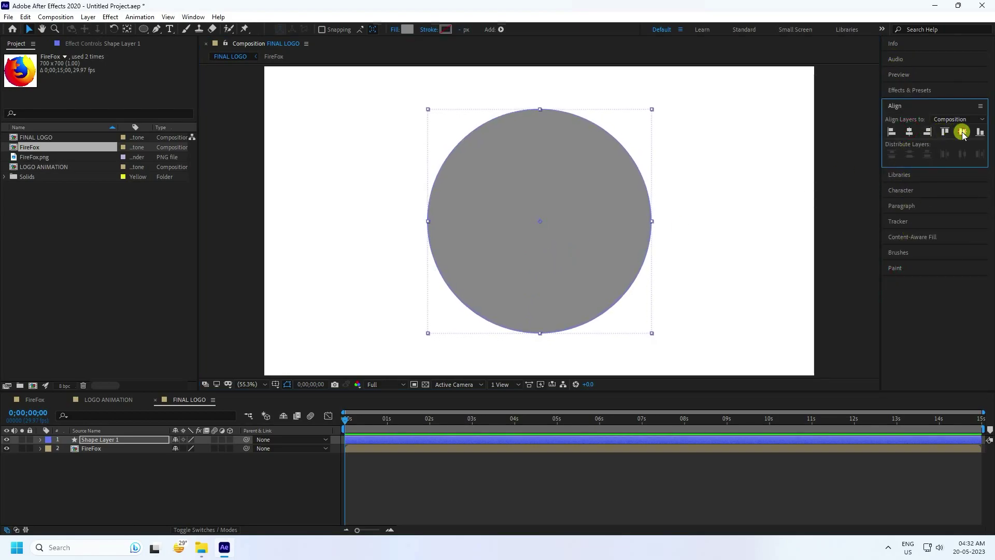
{"action": "left_click", "coordinate": [279, 489]}
{"action": "left_click", "coordinate": [111, 439]}
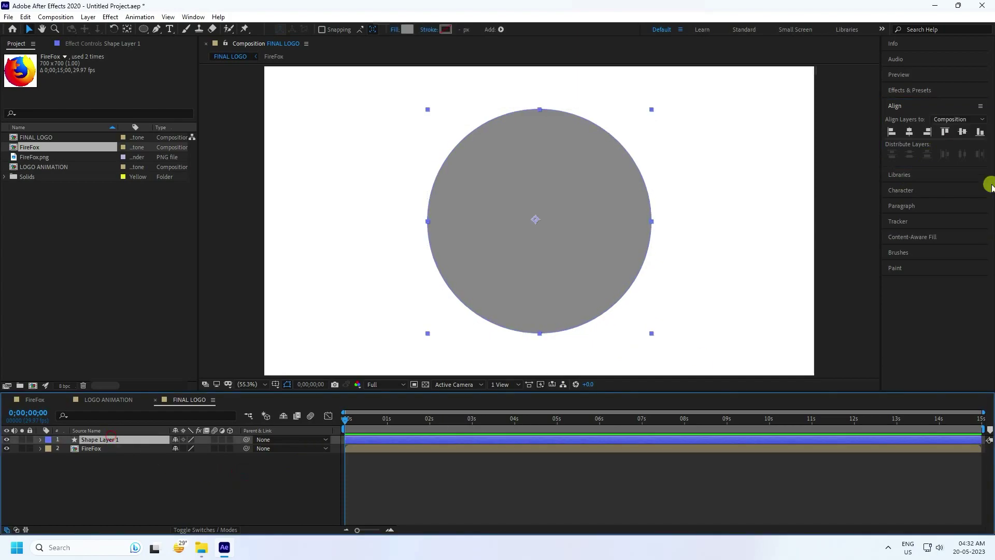
{"action": "left_click", "coordinate": [900, 91]}
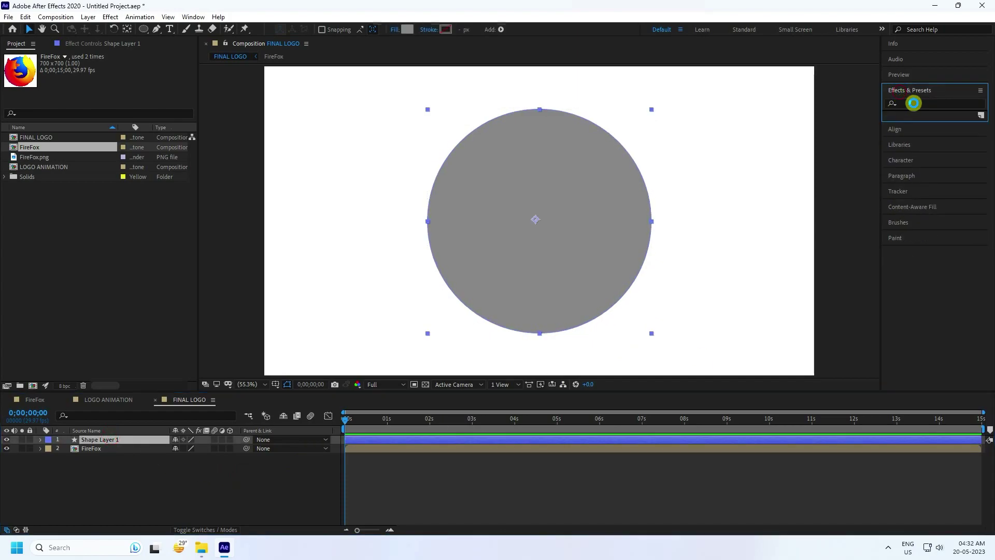
Search 'turb' and apply Turbulent Displace to the circle shape layer
{"action": "left_click", "coordinate": [908, 103]}
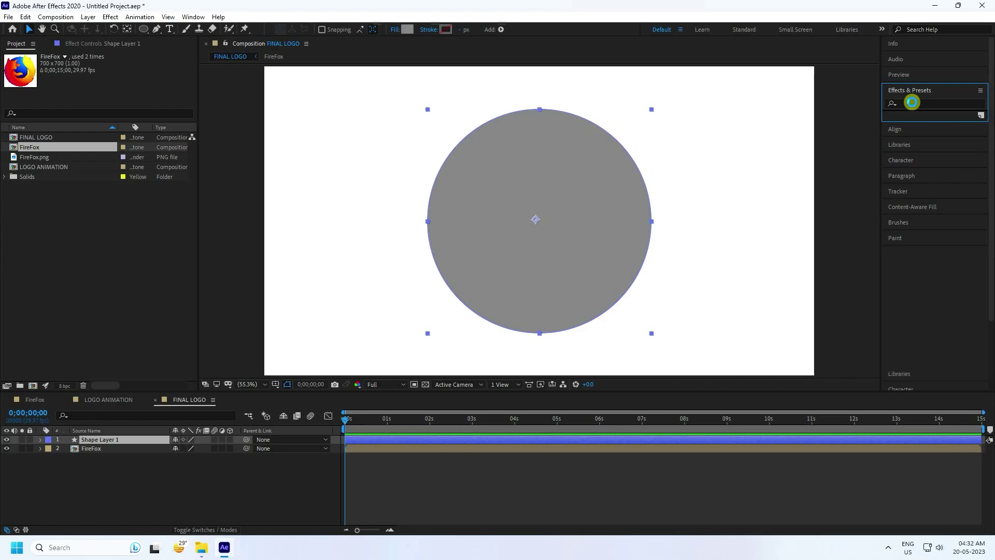
{"action": "type", "text": "turb"}
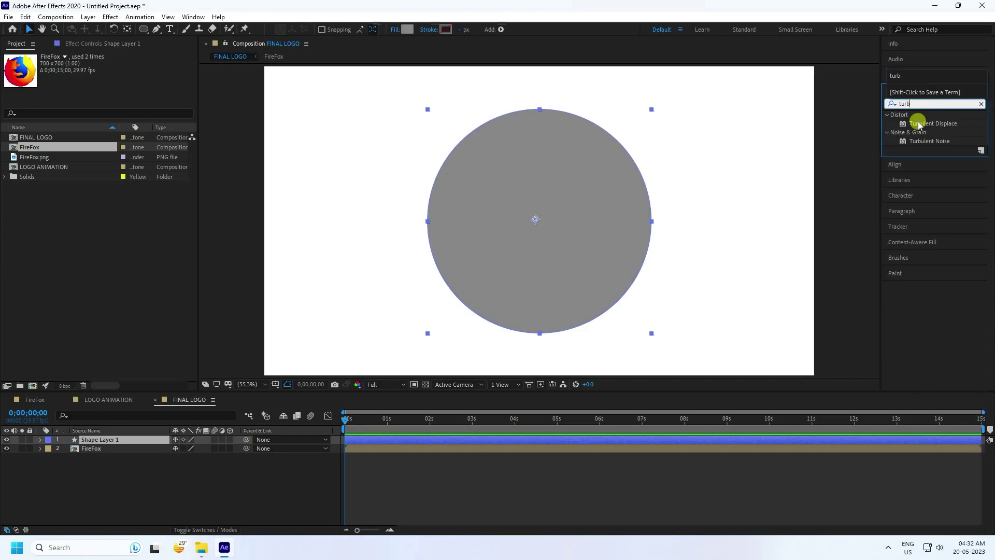
{"action": "left_click_drag", "start_coordinate": [919, 124], "coordinate": [108, 439]}
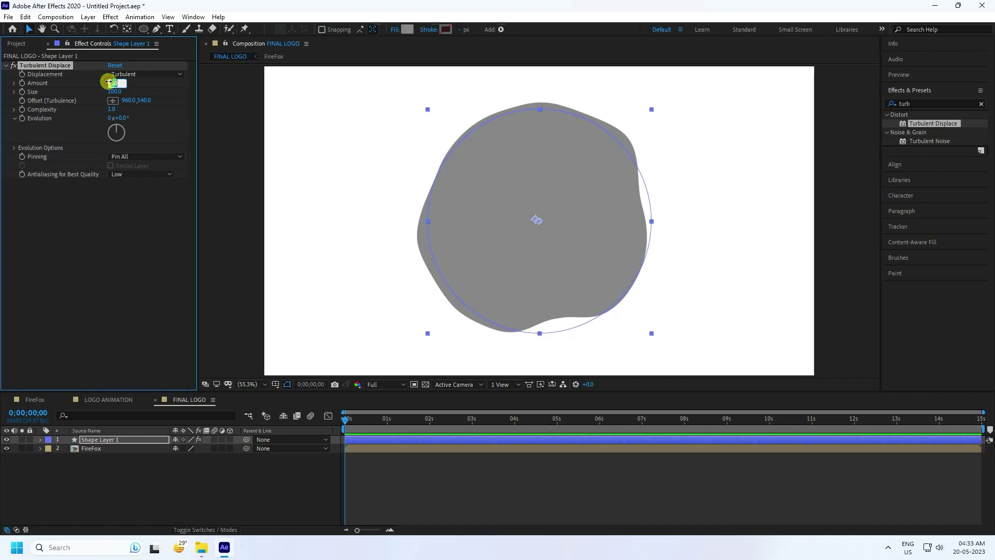
Set Turbulent Displace Complexity to 10, move to 0;00;11;00 and select Shape Layer 1
{"action": "left_click", "coordinate": [112, 110]}
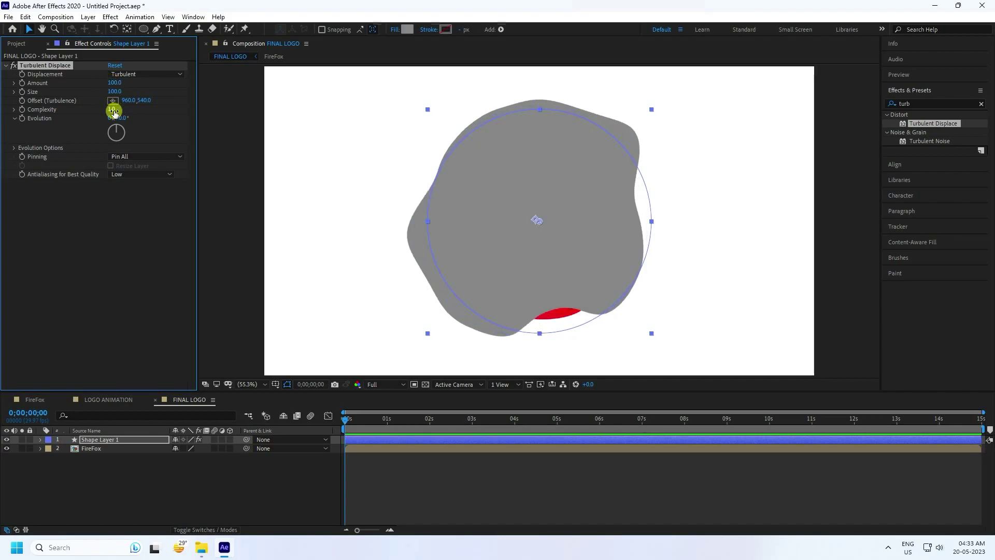
{"action": "type", "text": "10"}
{"action": "key", "text": "Return"}
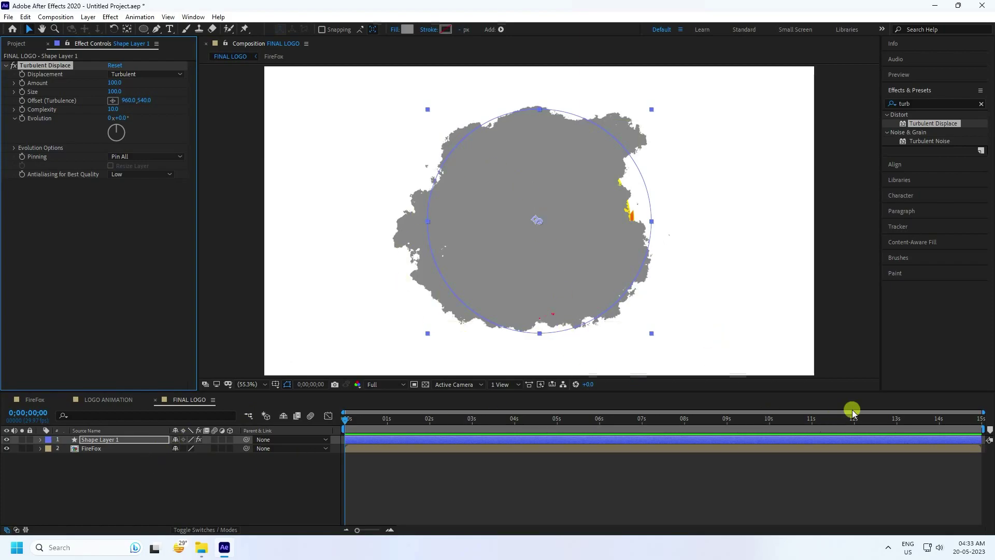
{"action": "left_click", "coordinate": [811, 419]}
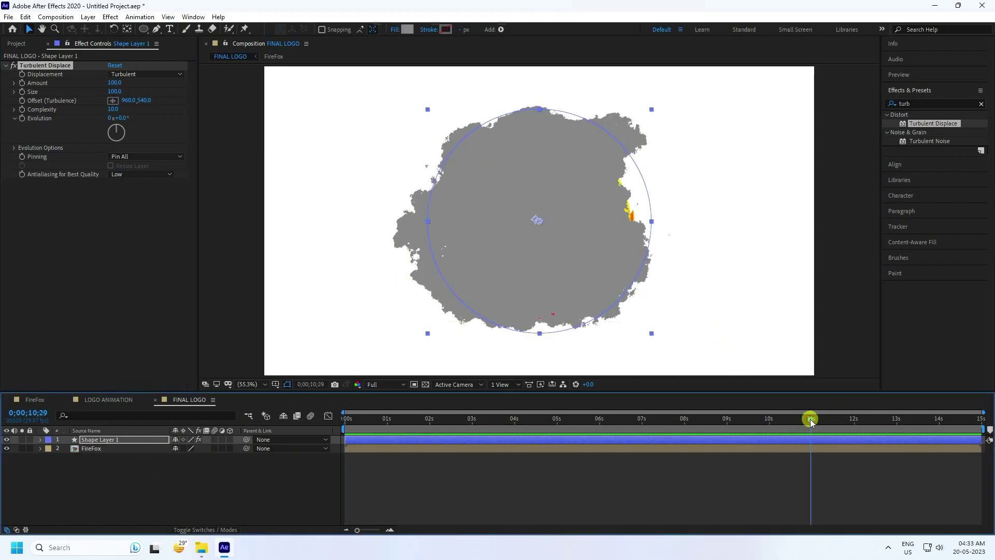
{"action": "left_click_drag", "start_coordinate": [810, 419], "coordinate": [811, 418]}
{"action": "left_click", "coordinate": [104, 441]}
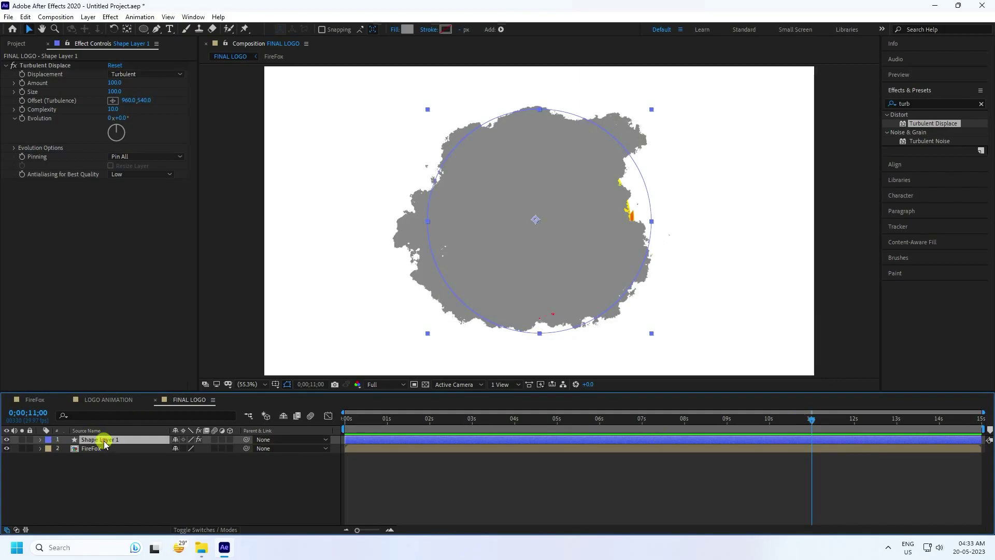
Keyframe Shape Layer 1's Scale at 0% on 11 seconds and 125% on 13 seconds
{"action": "key", "text": "s"}
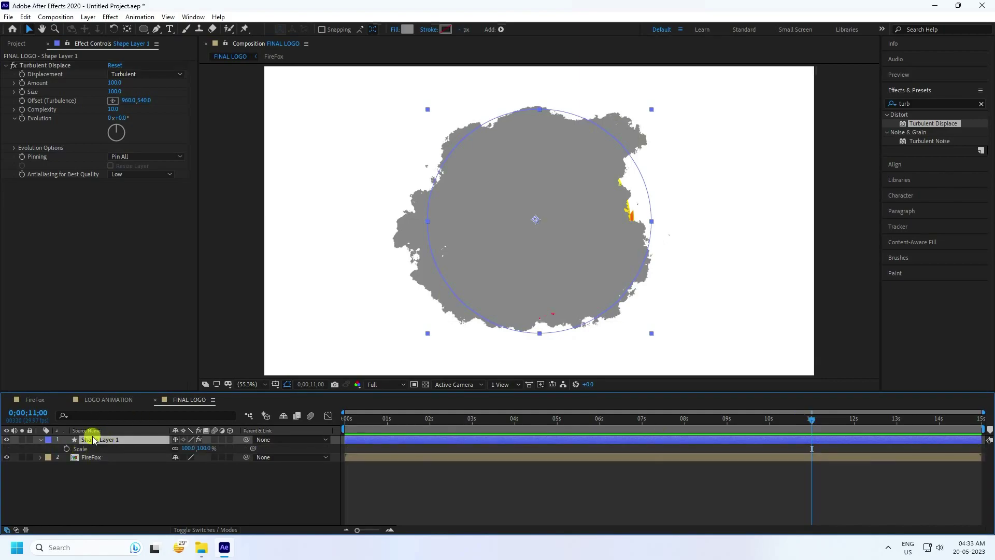
{"action": "left_click", "coordinate": [66, 448]}
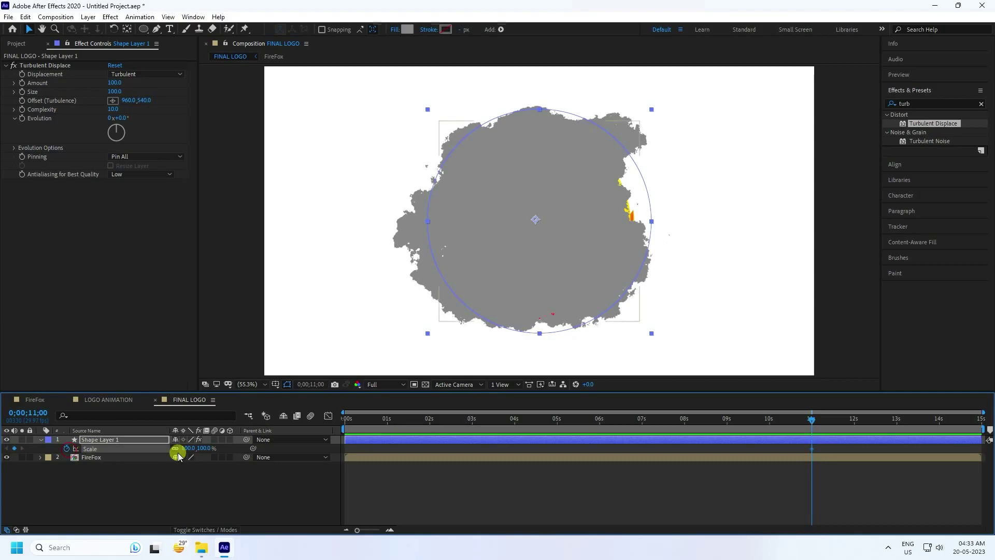
{"action": "type", "text": "0"}
{"action": "key", "text": "Return"}
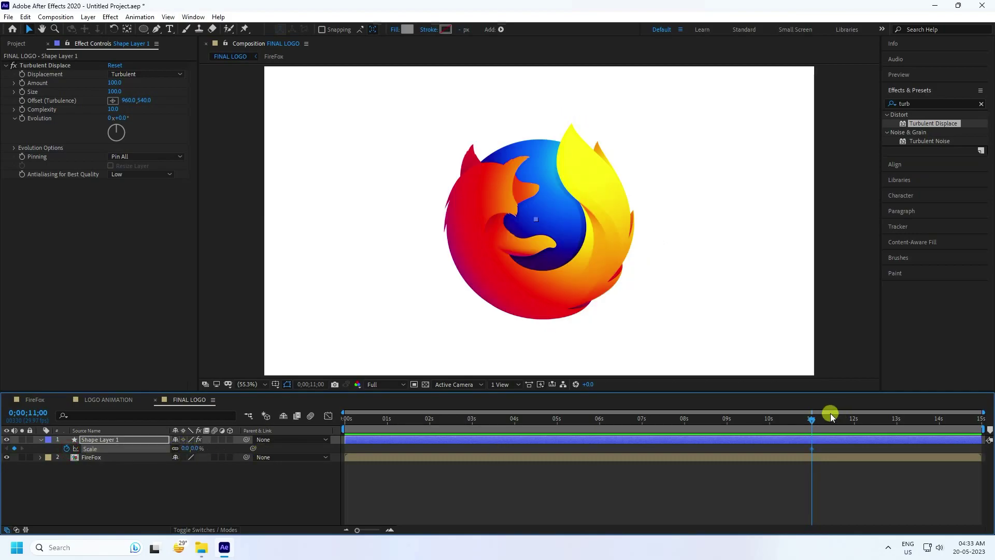
{"action": "left_click", "coordinate": [896, 417]}
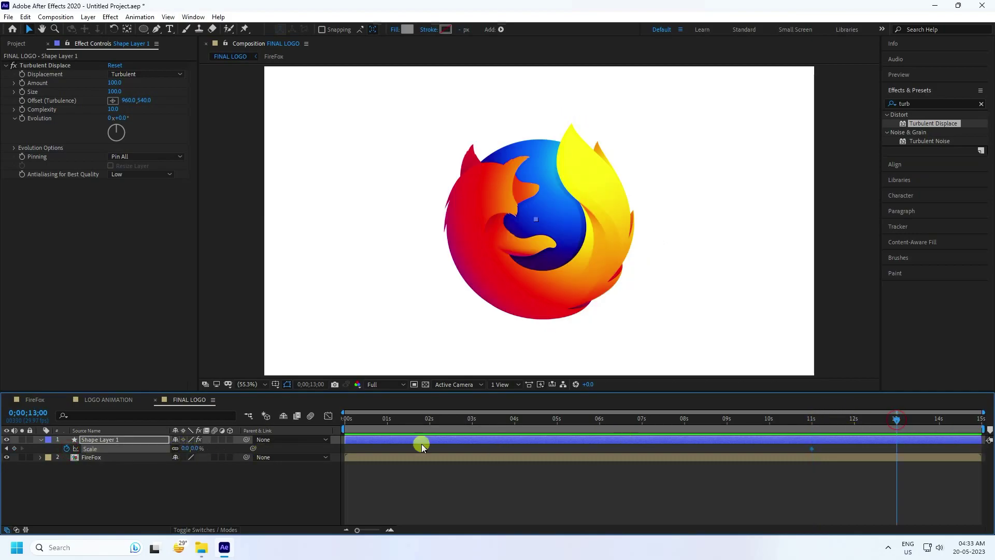
{"action": "left_click_drag", "start_coordinate": [187, 449], "coordinate": [250, 456]}
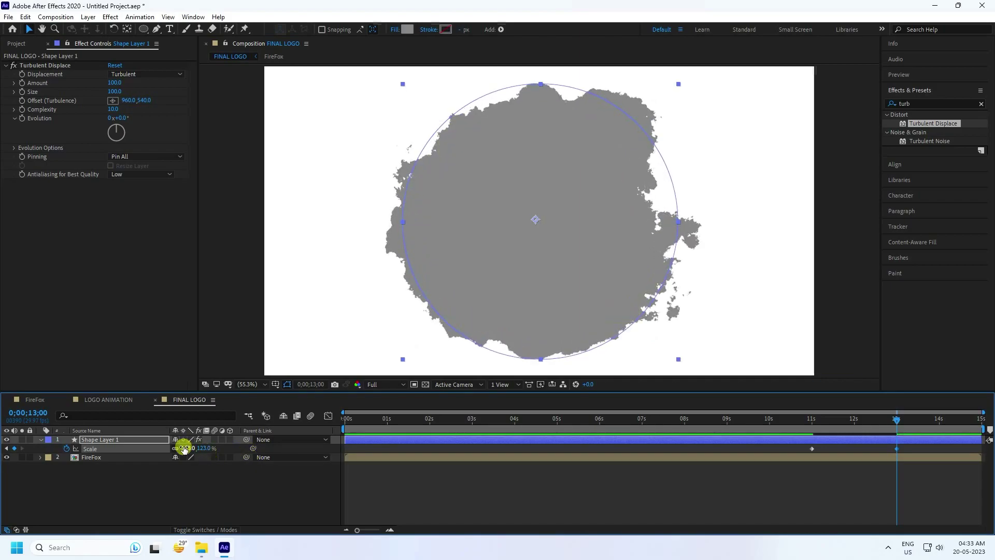
{"action": "type", "text": "125"}
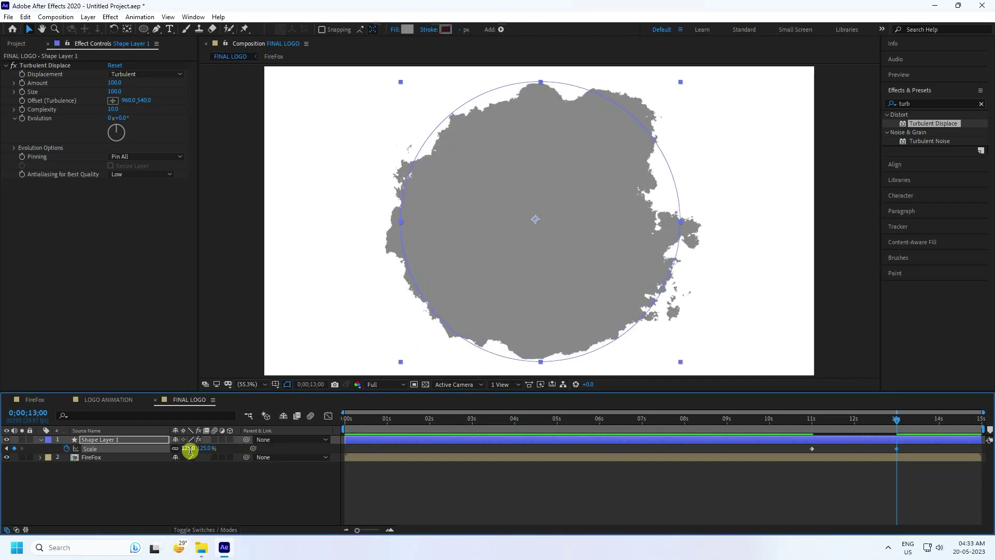
{"action": "key", "text": "Return"}
{"action": "left_click", "coordinate": [41, 440]}
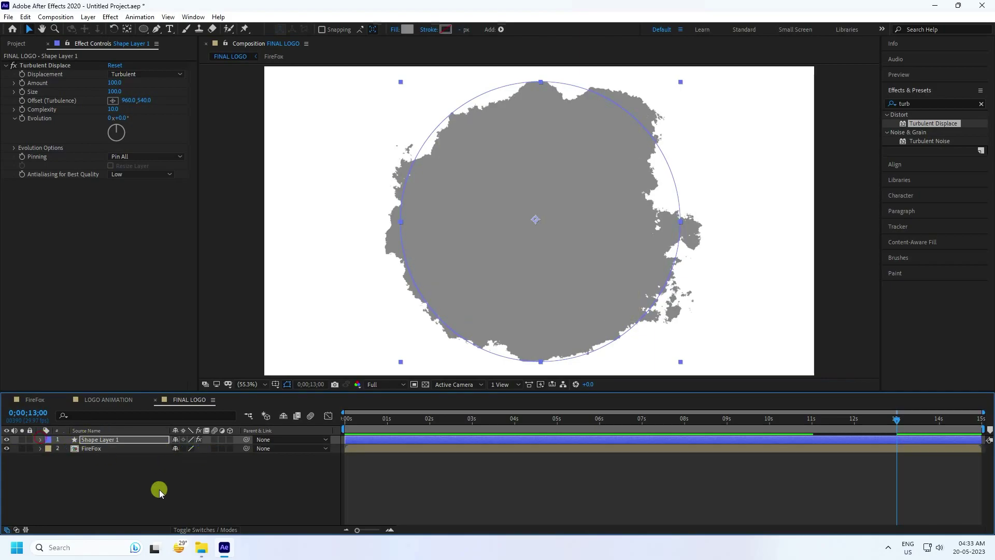
Set FireFox's track matte to Alpha Matte 'Shape Layer 1' and preview the reveal from about 8 seconds
{"action": "left_click", "coordinate": [181, 529]}
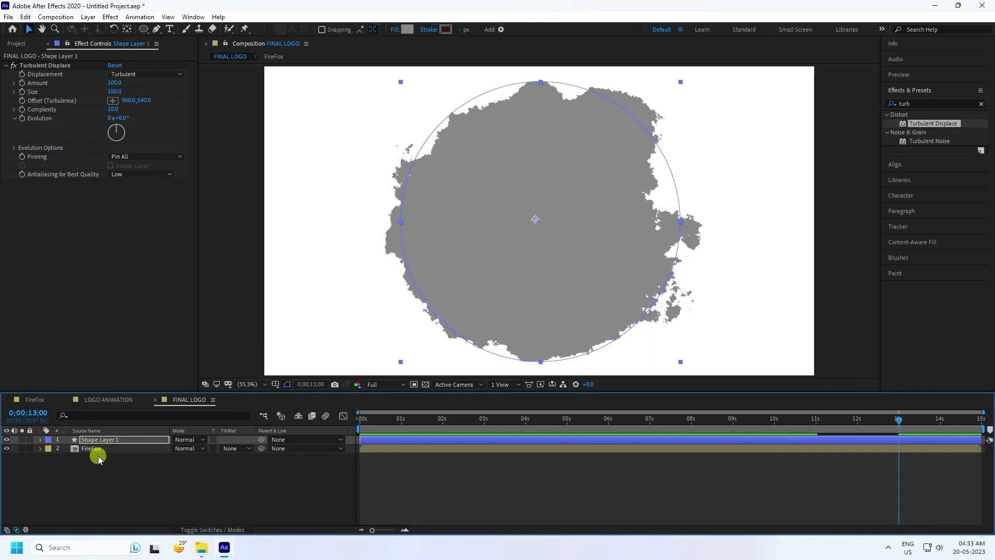
{"action": "left_click", "coordinate": [227, 448]}
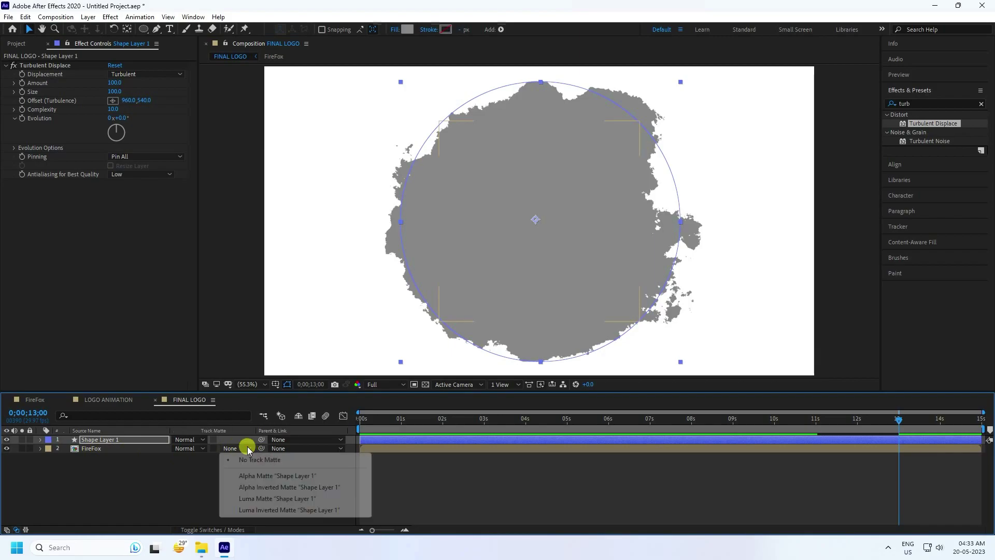
{"action": "left_click", "coordinate": [254, 476]}
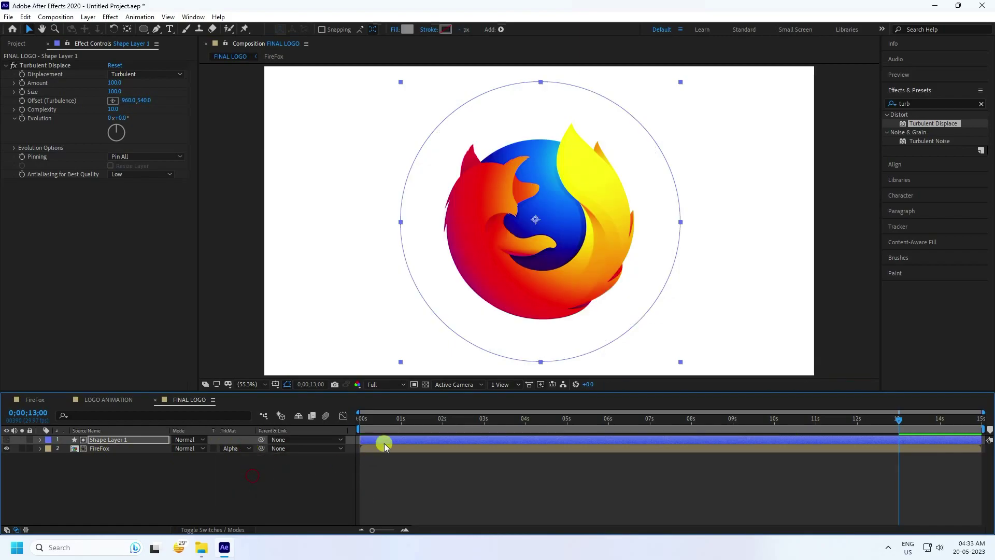
{"action": "left_click", "coordinate": [729, 419]}
{"action": "left_click_drag", "start_coordinate": [711, 427], "coordinate": [699, 453]}
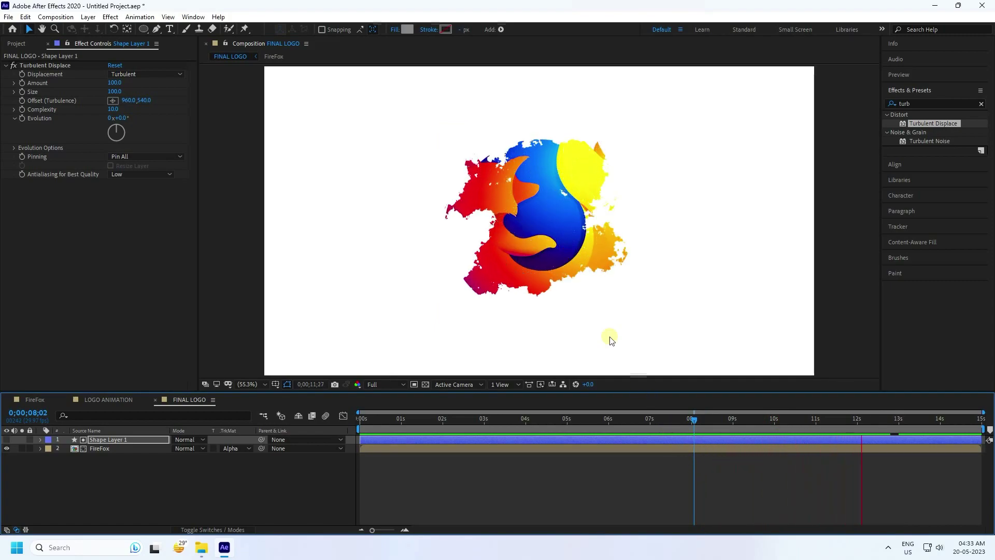
{"action": "key", "text": "space"}
Apply Easy Ease (F9) to both of Shape Layer 1's Scale keyframes
{"action": "left_click_drag", "start_coordinate": [788, 421], "coordinate": [750, 422]}
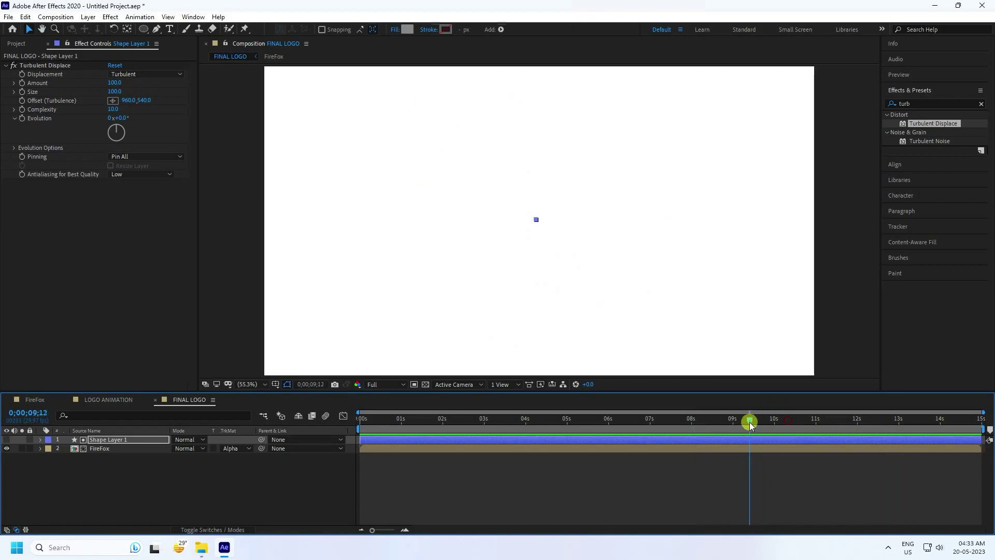
{"action": "key", "text": "space"}
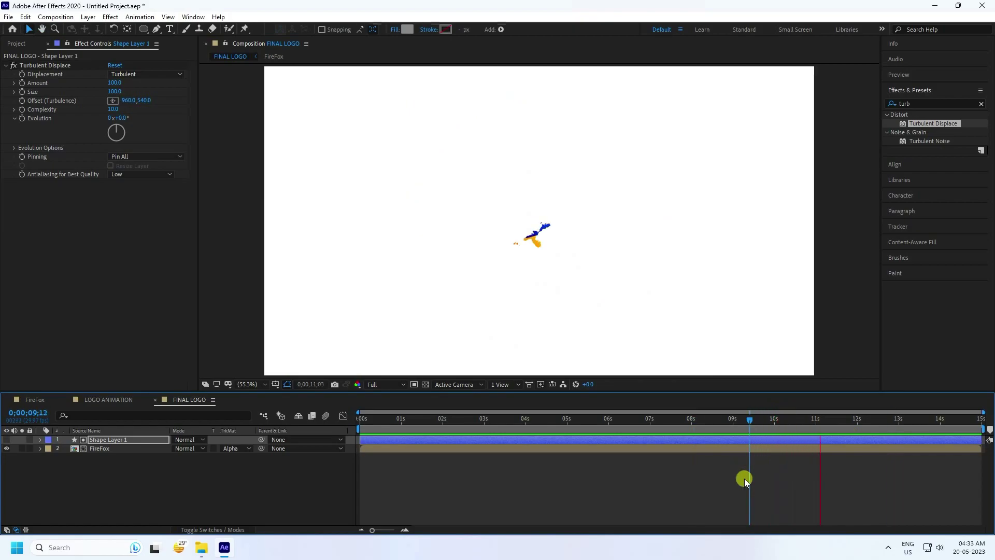
{"action": "left_click_drag", "start_coordinate": [77, 477], "coordinate": [132, 414]}
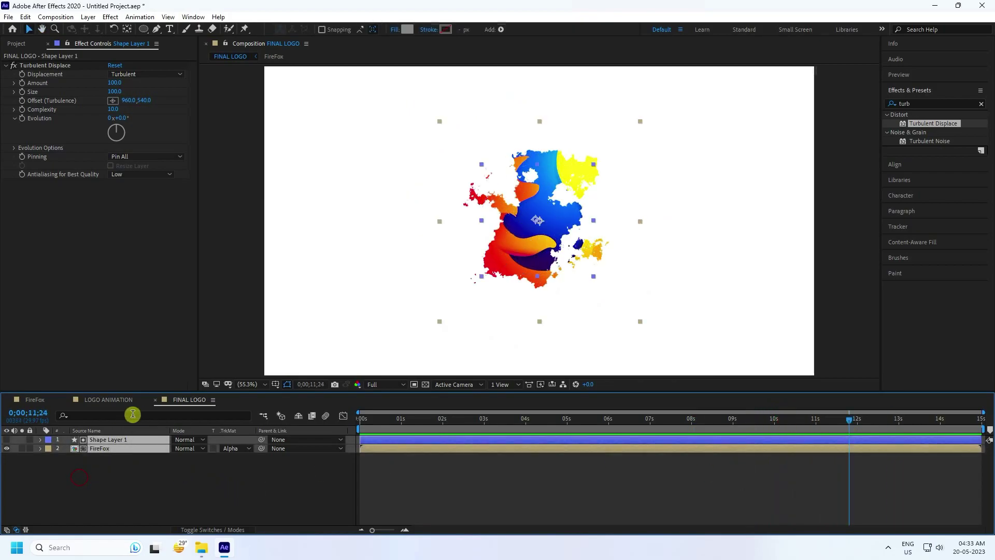
{"action": "key", "text": "s"}
{"action": "left_click_drag", "start_coordinate": [793, 472], "coordinate": [921, 428]}
{"action": "key", "text": "F9"}
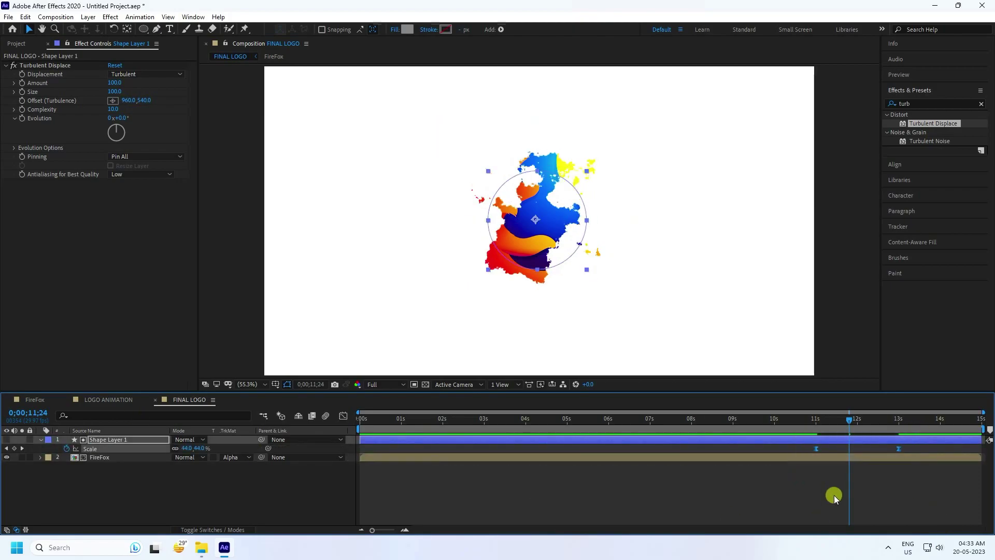
Preview the eased circle reveal, then switch to the LOGO ANIMATION composition
{"action": "left_click_drag", "start_coordinate": [861, 436], "coordinate": [742, 483]}
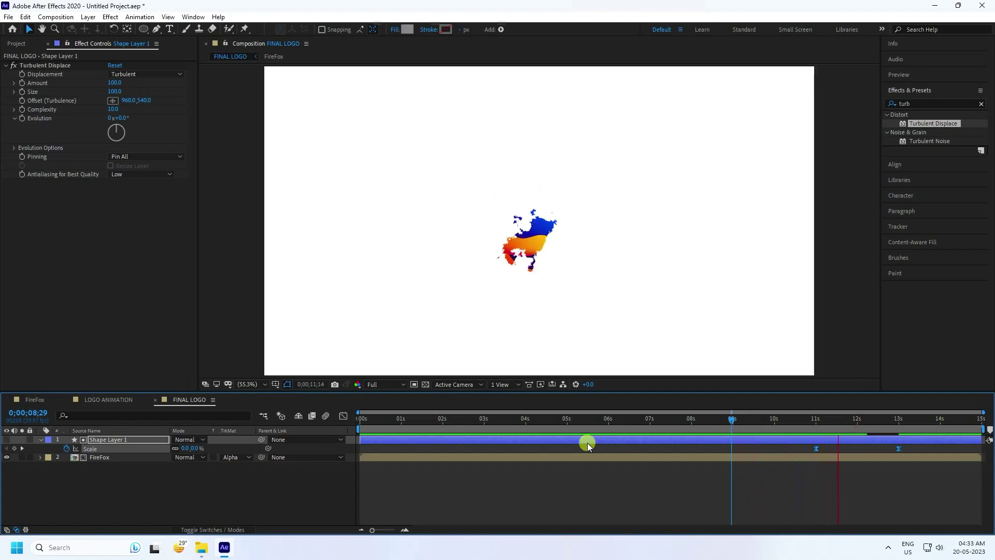
{"action": "key", "text": "space"}
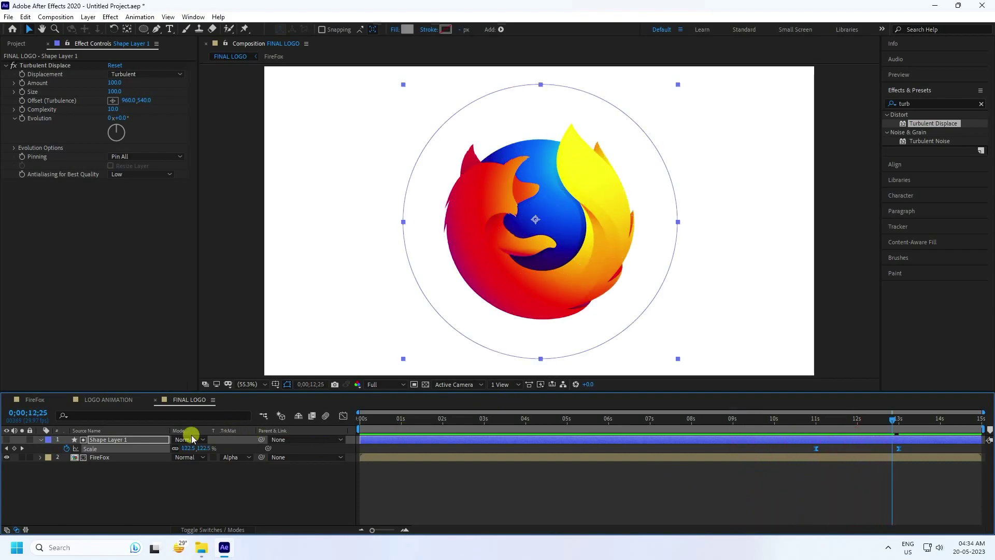
{"action": "left_click", "coordinate": [103, 399]}
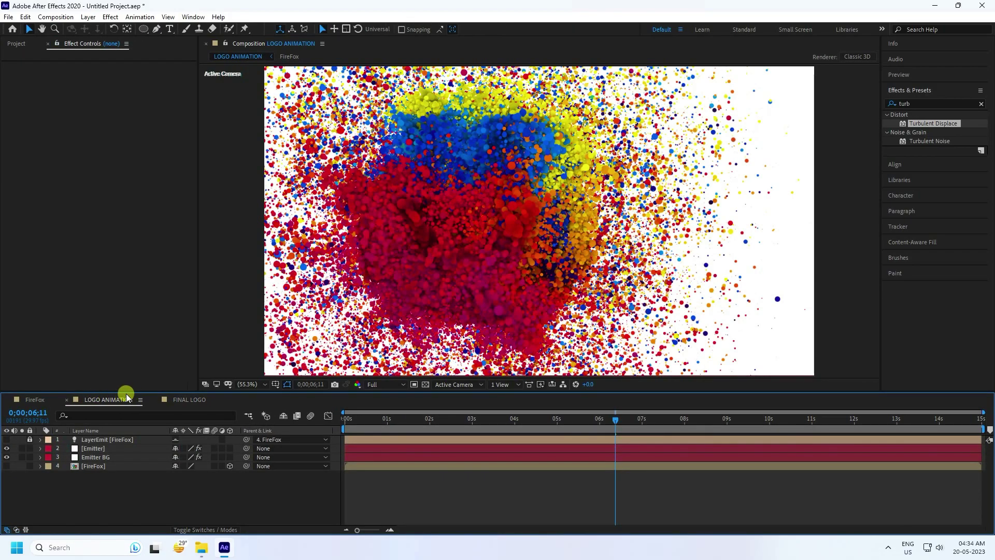
Apply Easy Ease (F9) to every Emitter and Emitter BG keyframe, then go back to FINAL LOGO
{"action": "left_click_drag", "start_coordinate": [117, 465], "coordinate": [137, 449]}
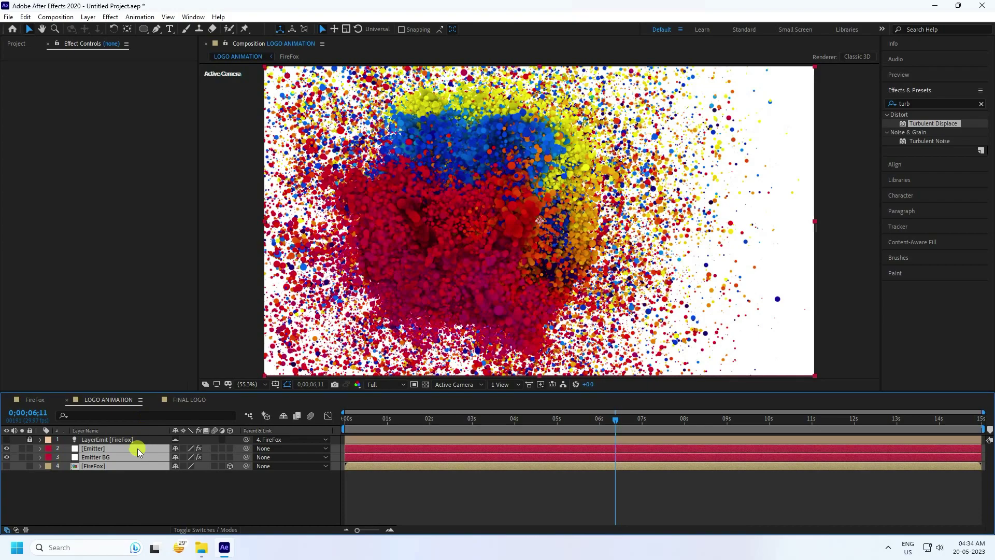
{"action": "key", "text": "u"}
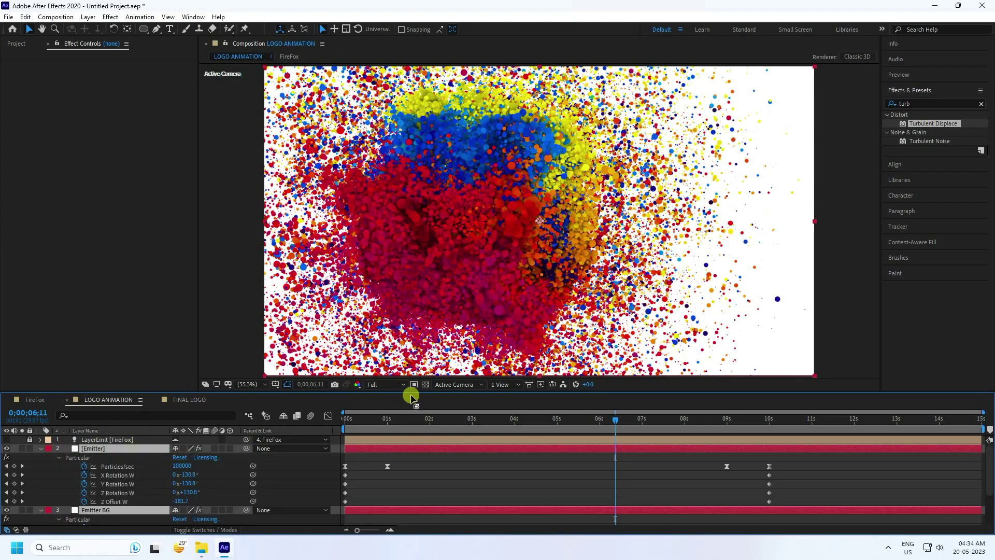
{"action": "left_click_drag", "start_coordinate": [411, 394], "coordinate": [438, 310]}
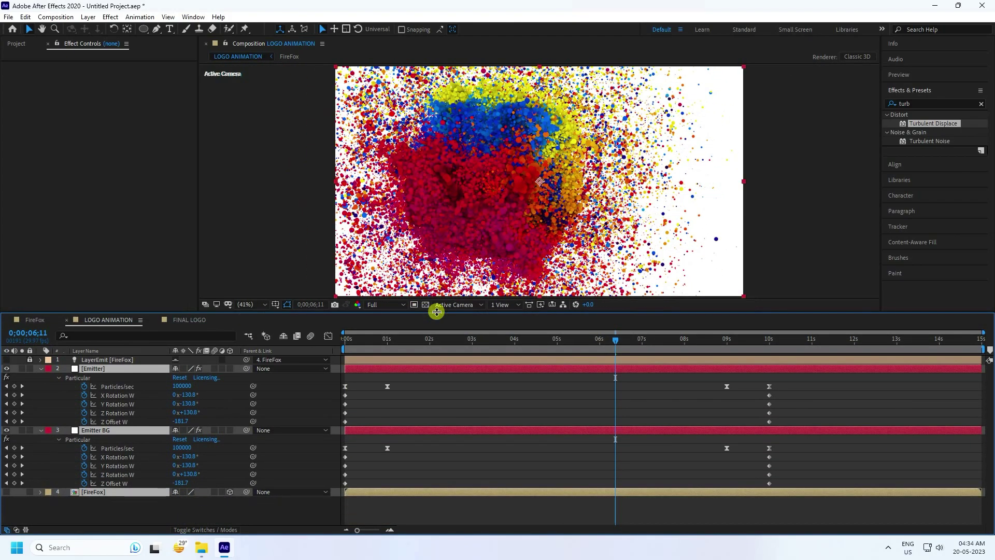
{"action": "left_click_drag", "start_coordinate": [798, 498], "coordinate": [324, 359]}
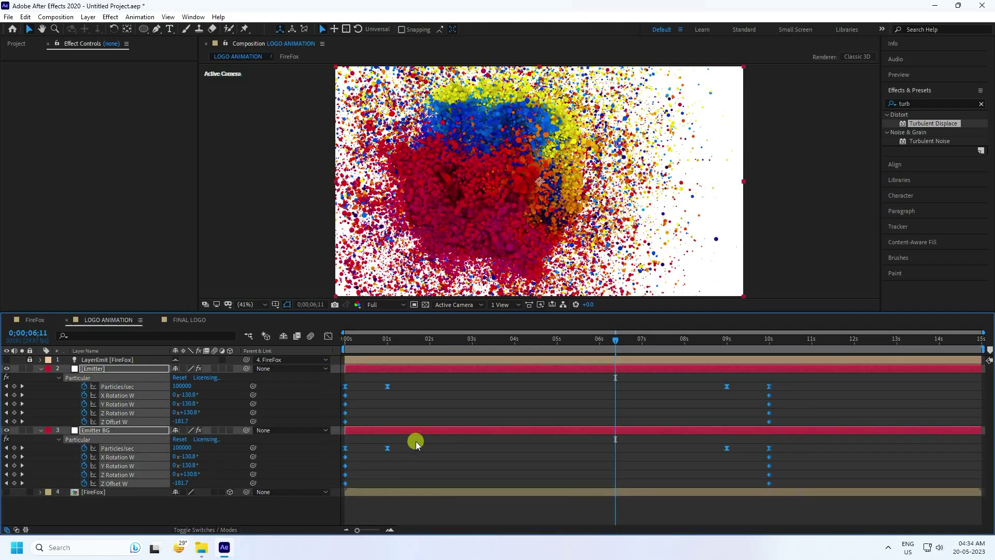
{"action": "key", "text": "F9"}
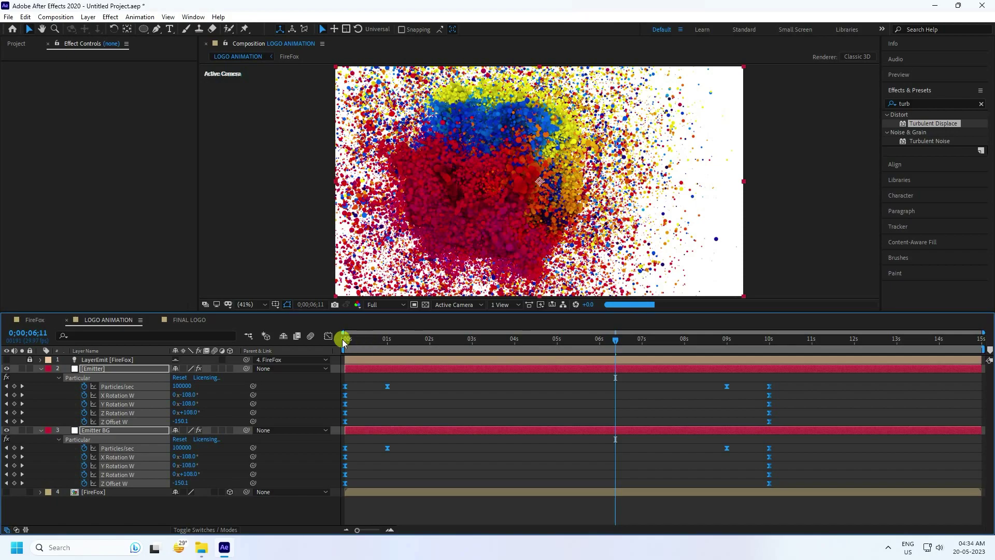
{"action": "left_click", "coordinate": [184, 319]}
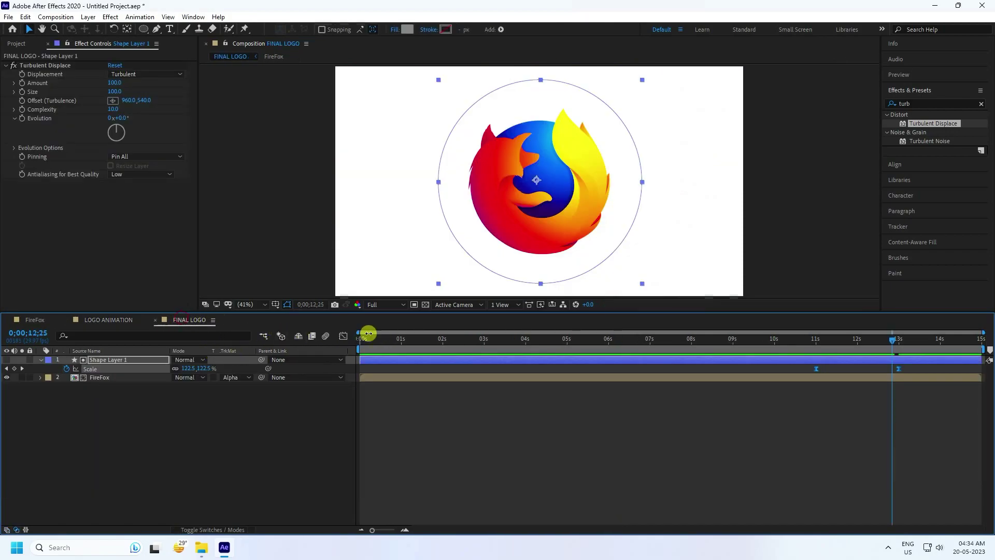
Drag the LOGO ANIMATION comp from the Project panel into FINAL LOGO above Shape Layer 1
{"action": "left_click_drag", "start_coordinate": [371, 313], "coordinate": [368, 422]}
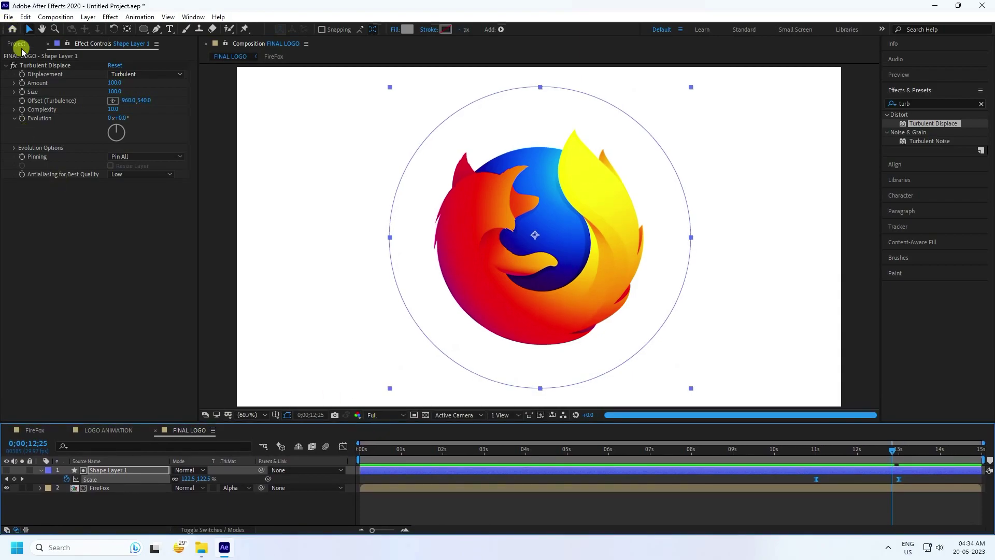
{"action": "left_click", "coordinate": [16, 44]}
{"action": "left_click", "coordinate": [73, 231]}
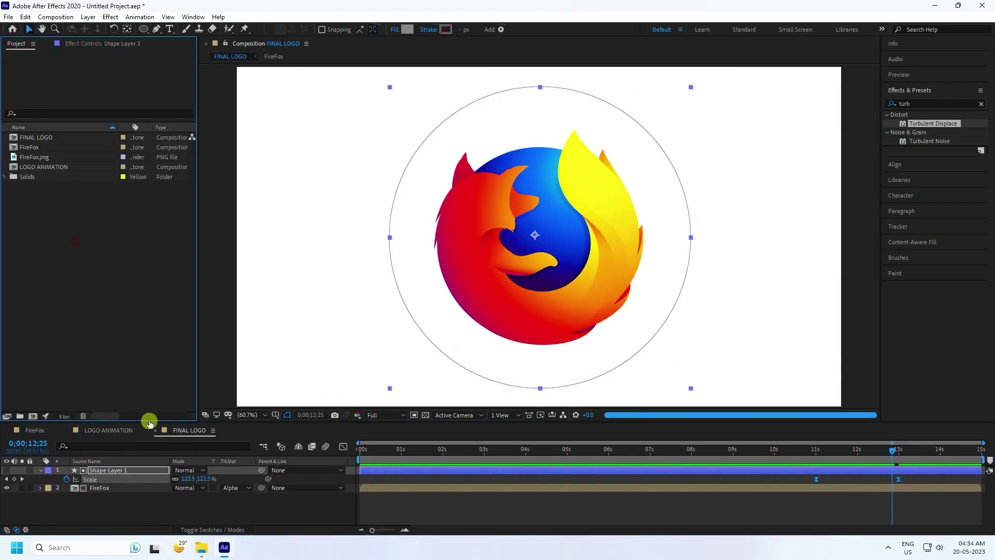
{"action": "left_click", "coordinate": [32, 166]}
{"action": "left_click_drag", "start_coordinate": [48, 164], "coordinate": [114, 469]}
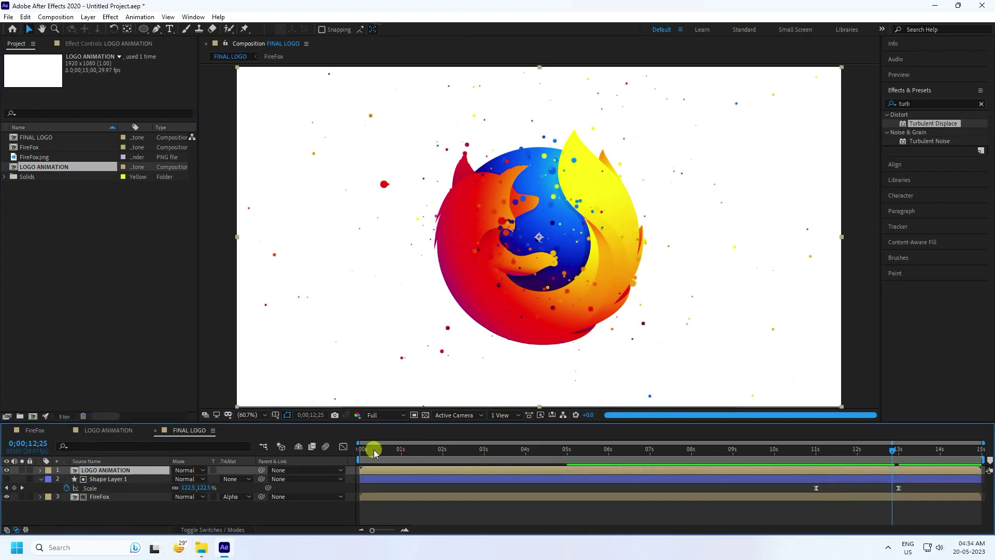
Check the result at about 7, 11 and 12.5 seconds, ending on 0;00;11;24
{"action": "left_click_drag", "start_coordinate": [374, 452], "coordinate": [377, 391]}
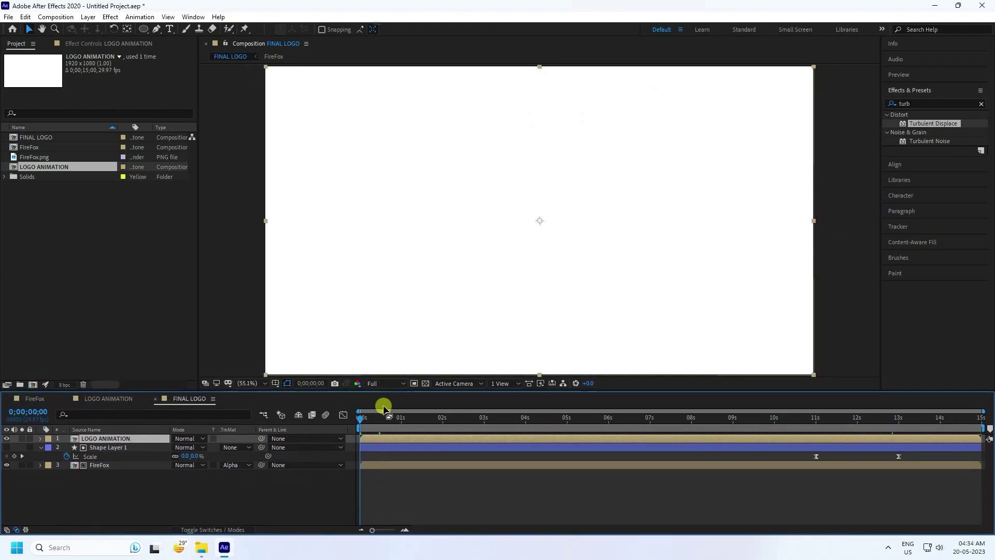
{"action": "left_click", "coordinate": [649, 418]}
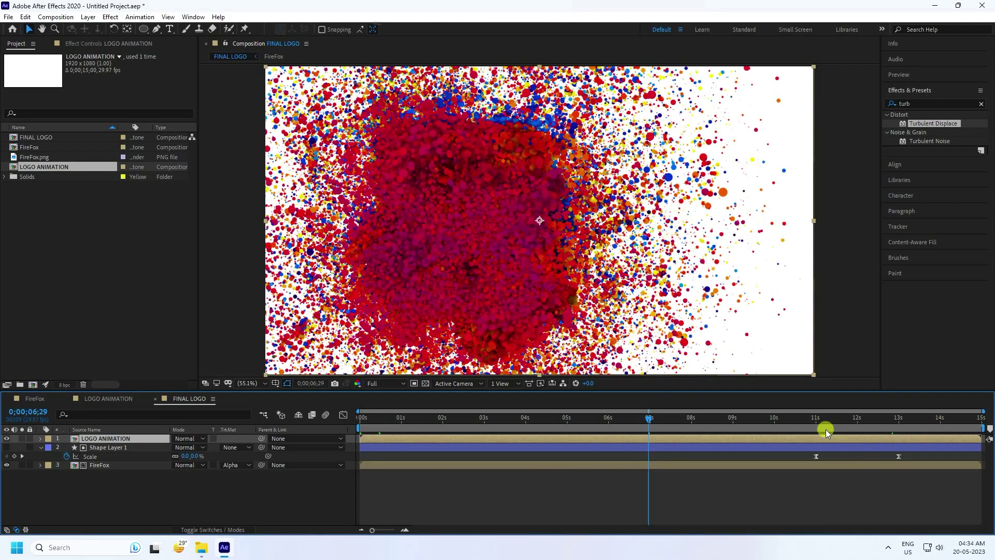
{"action": "left_click", "coordinate": [830, 418]}
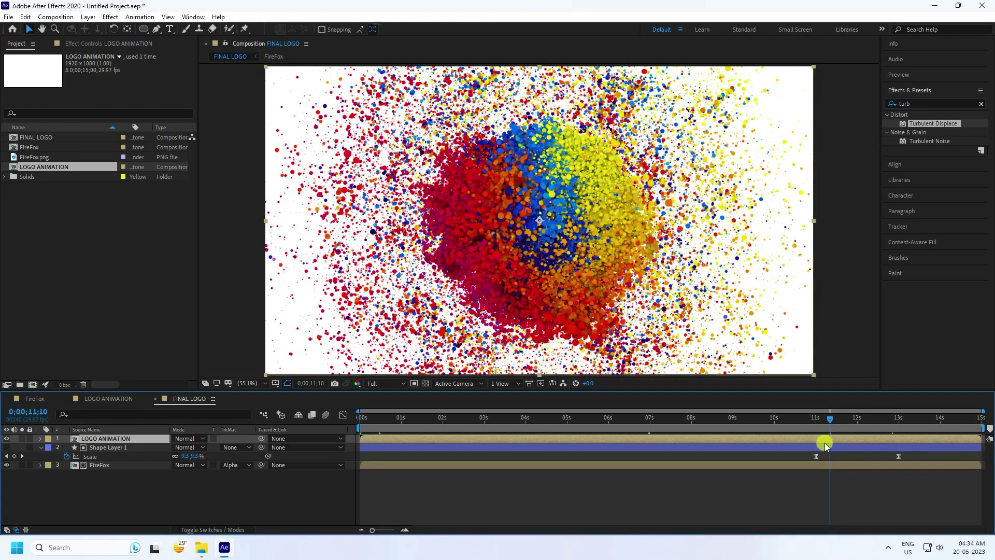
{"action": "left_click", "coordinate": [882, 417]}
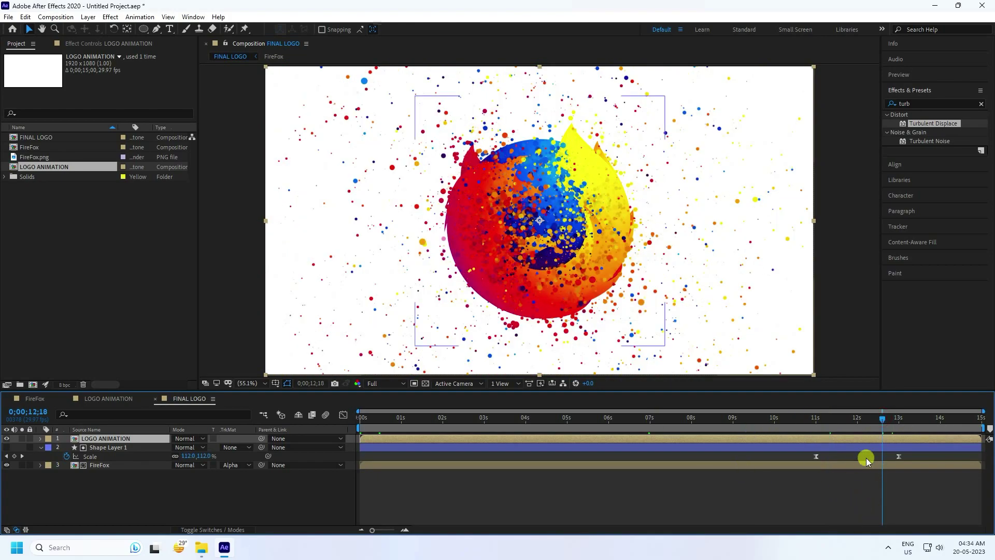
{"action": "left_click", "coordinate": [850, 417]}
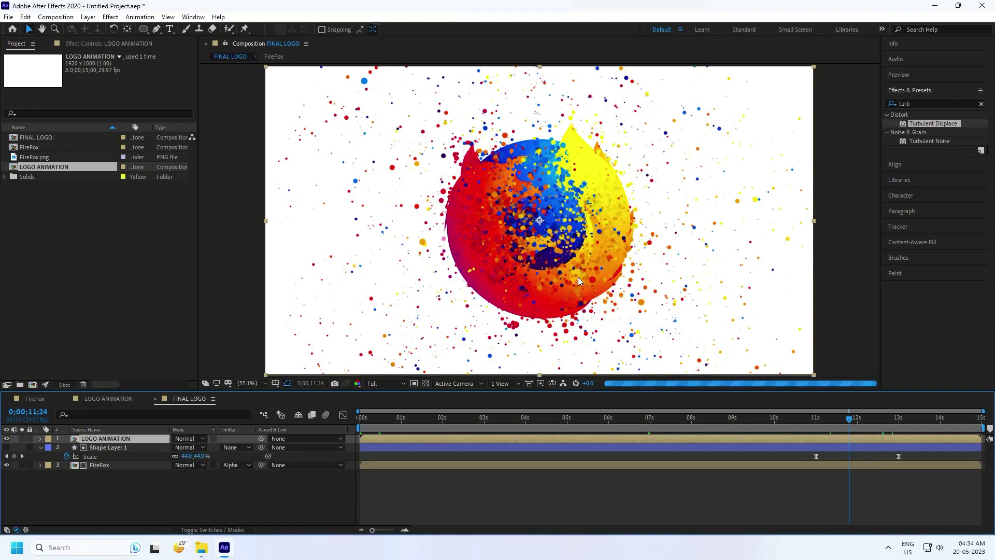
Create a new adjustment layer on top of the FINAL LOGO timeline
{"action": "right_click", "coordinate": [215, 494]}
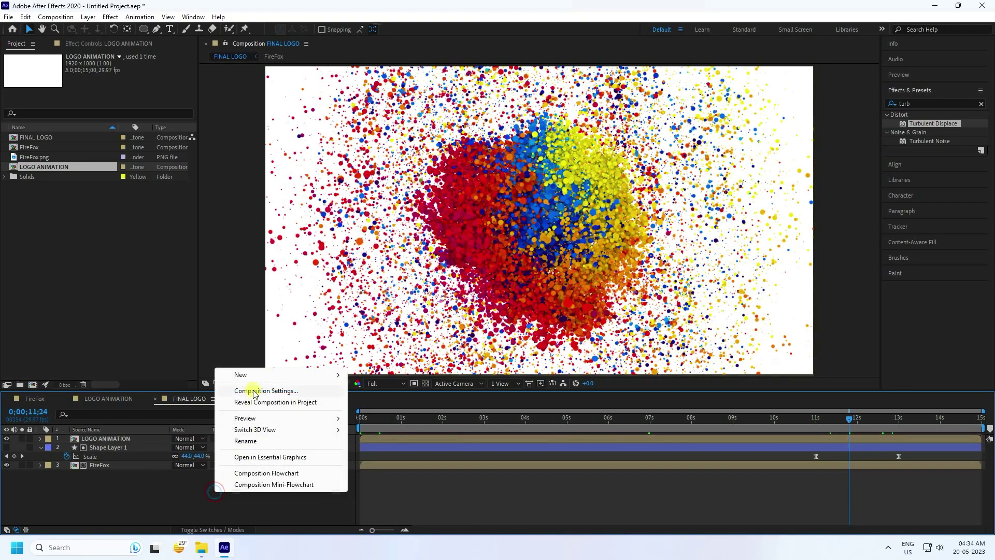
{"action": "mouse_move", "coordinate": [249, 374]}
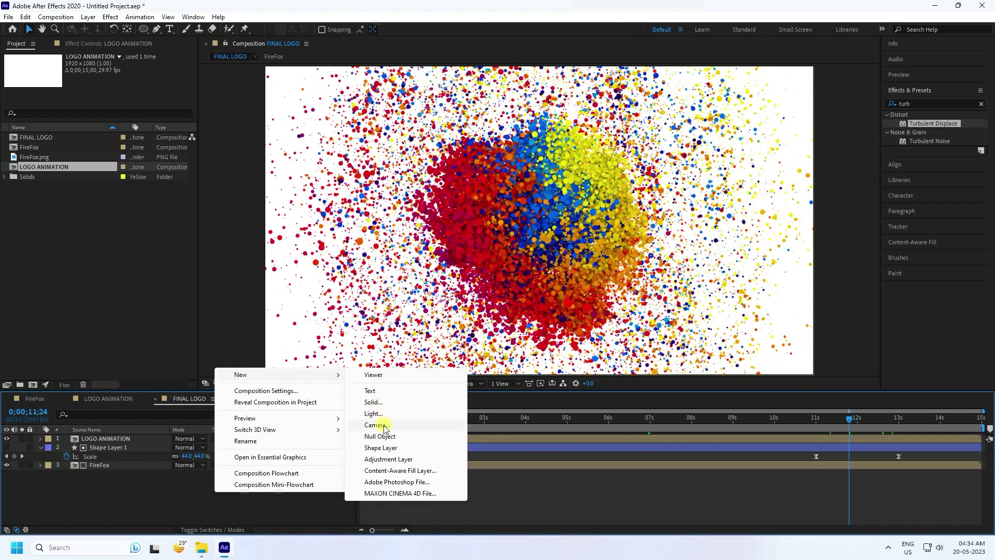
{"action": "left_click", "coordinate": [383, 459]}
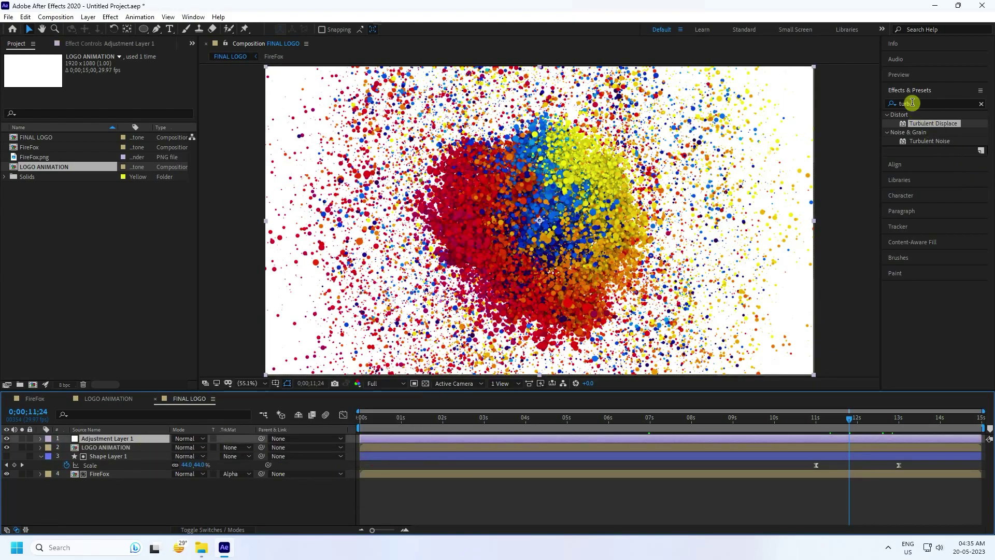
Apply Sharpen to the adjustment layer with a Sharpen Amount of 20
{"action": "left_click", "coordinate": [887, 104]}
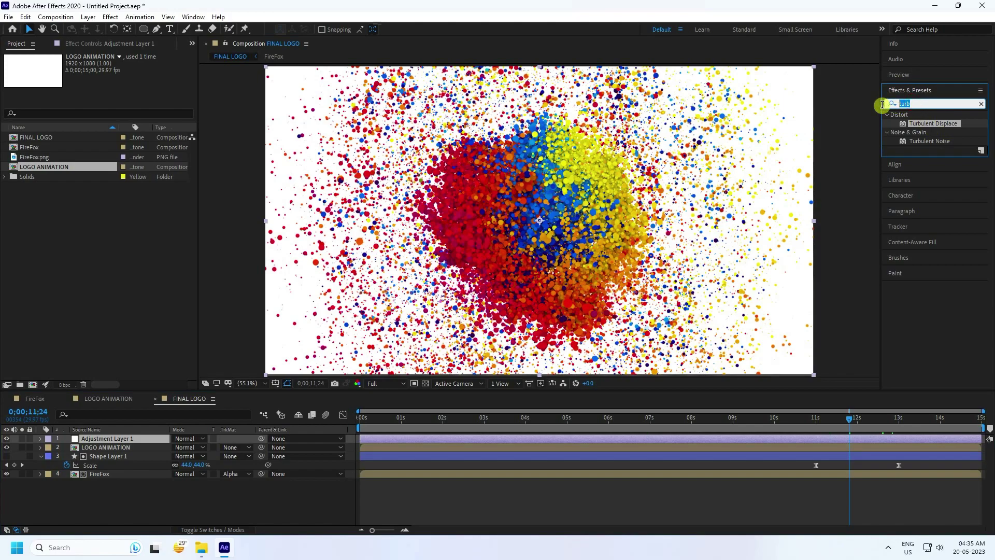
{"action": "type", "text": "sh"}
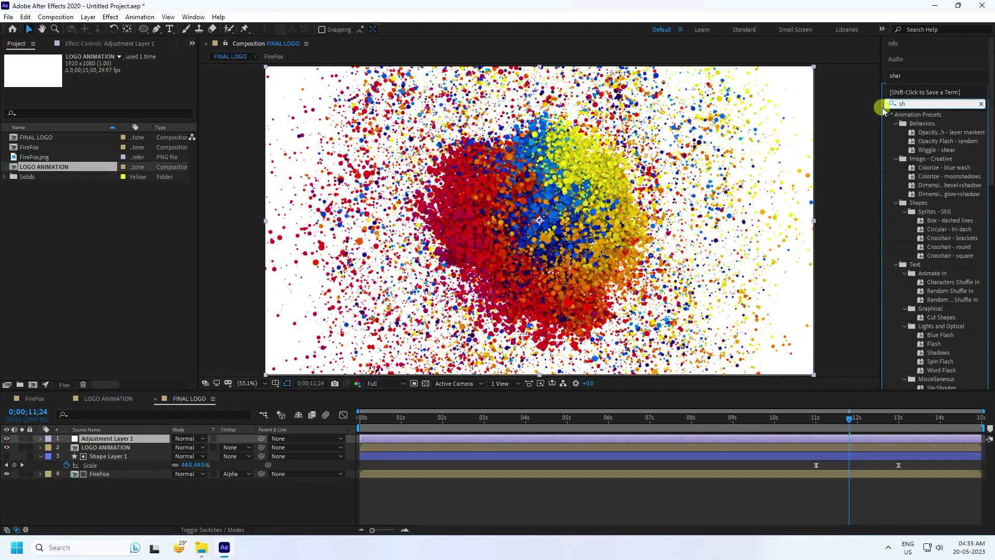
{"action": "type", "text": "ar"}
{"action": "left_click_drag", "start_coordinate": [927, 123], "coordinate": [134, 439]}
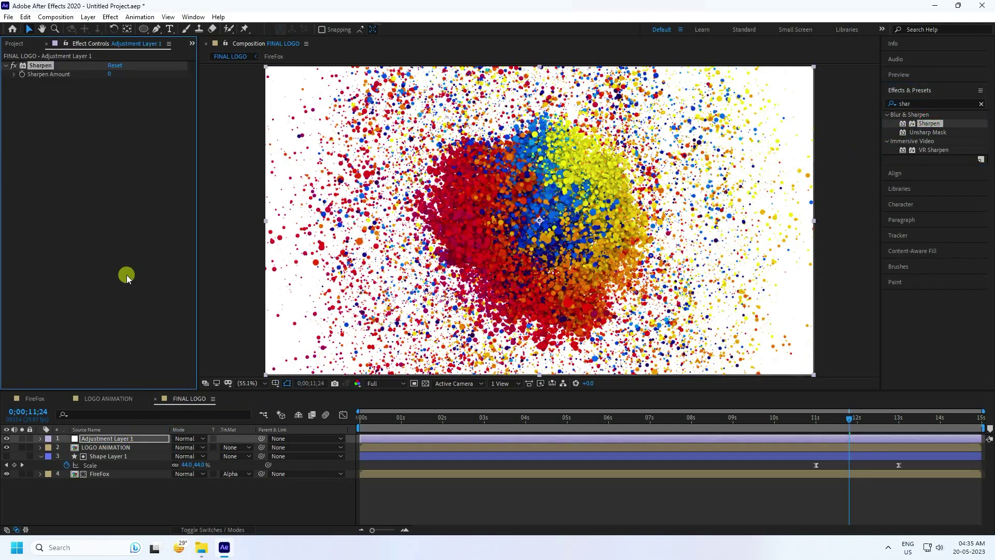
{"action": "left_click", "coordinate": [109, 75]}
{"action": "key", "text": "Return"}
Add Curves to Adjustment Layer 1, lifting the upper tones and lowering the shadows on the RGB curve
{"action": "left_click", "coordinate": [937, 102]}
{"action": "type", "text": "cur"}
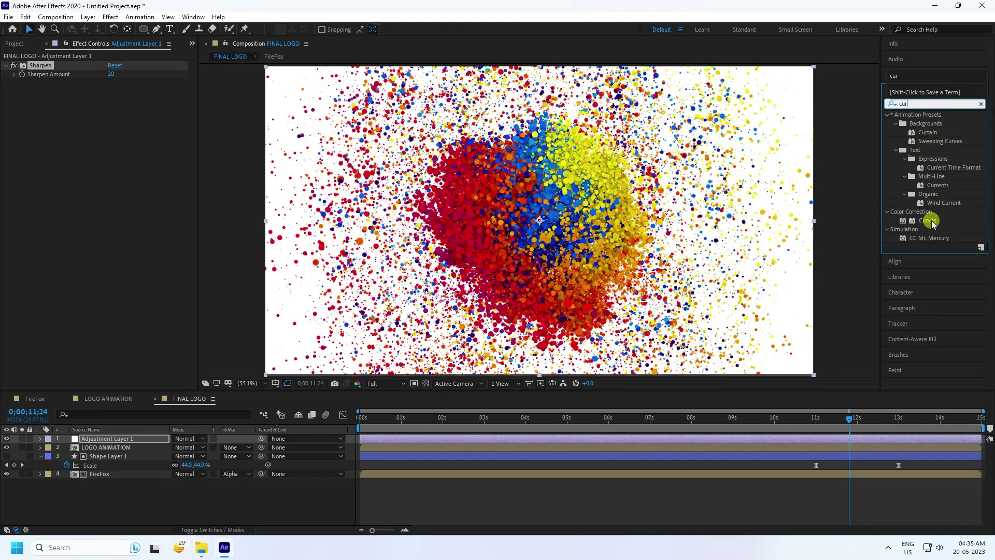
{"action": "left_click_drag", "start_coordinate": [927, 220], "coordinate": [98, 439]}
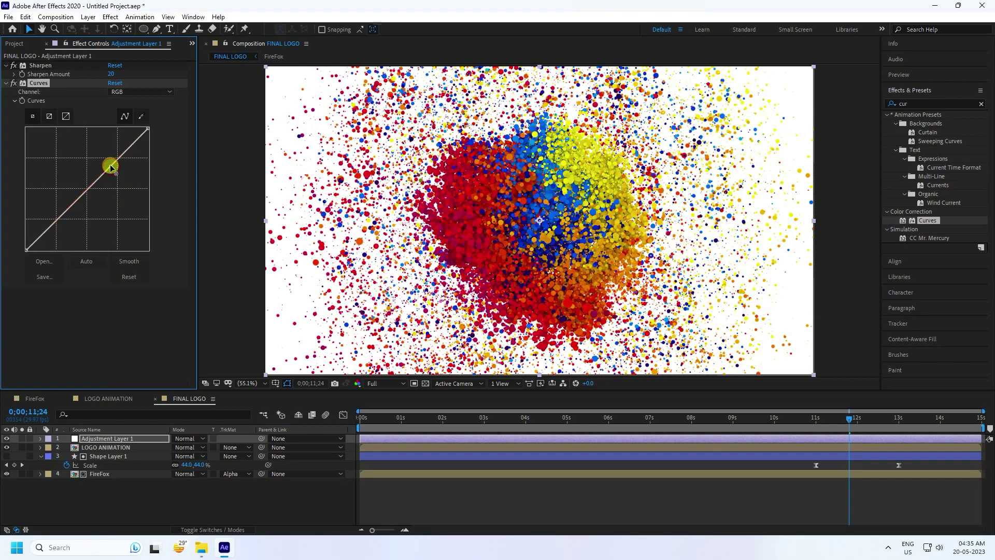
{"action": "left_click_drag", "start_coordinate": [111, 165], "coordinate": [111, 154]}
{"action": "left_click_drag", "start_coordinate": [64, 205], "coordinate": [67, 205]}
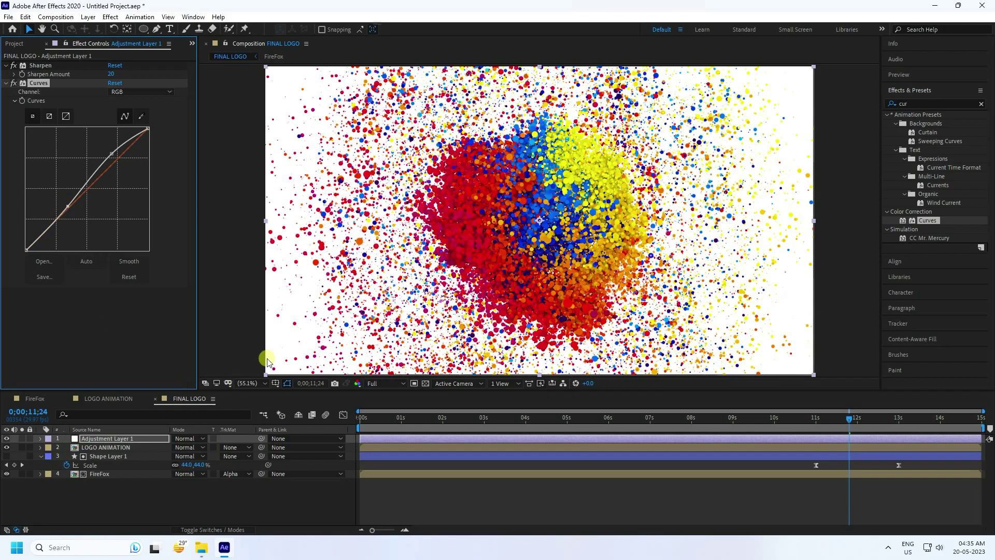
{"action": "left_click", "coordinate": [6, 438]}
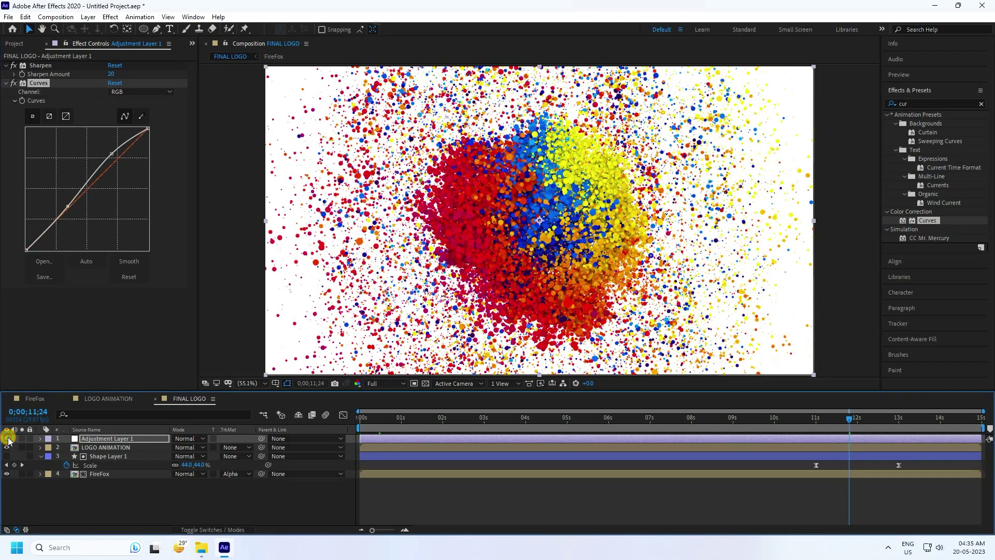
{"action": "scroll", "coordinate": [515, 218], "scroll_direction": "up", "scroll_amount": 2}
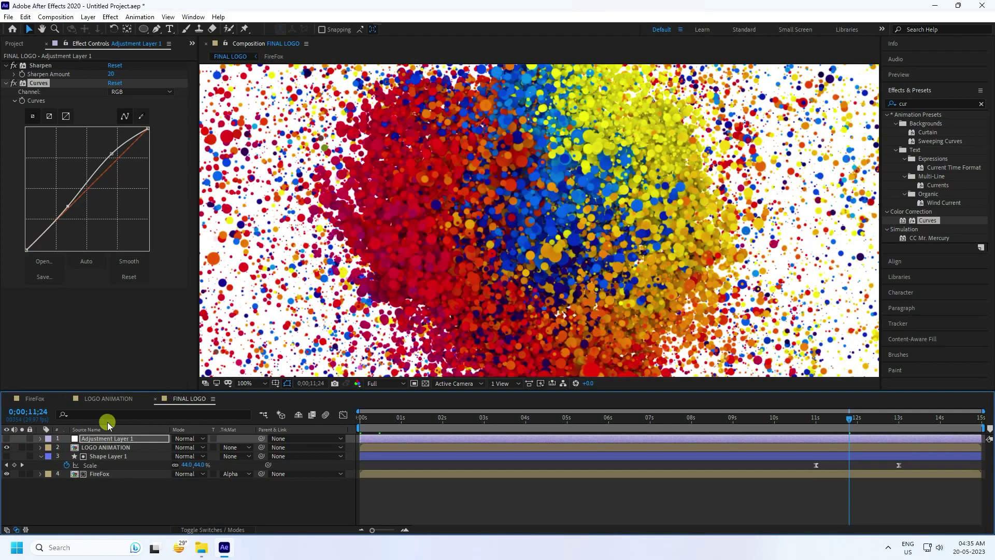
{"action": "left_click", "coordinate": [7, 439]}
{"action": "left_click", "coordinate": [6, 439]}
{"action": "left_click", "coordinate": [7, 438]}
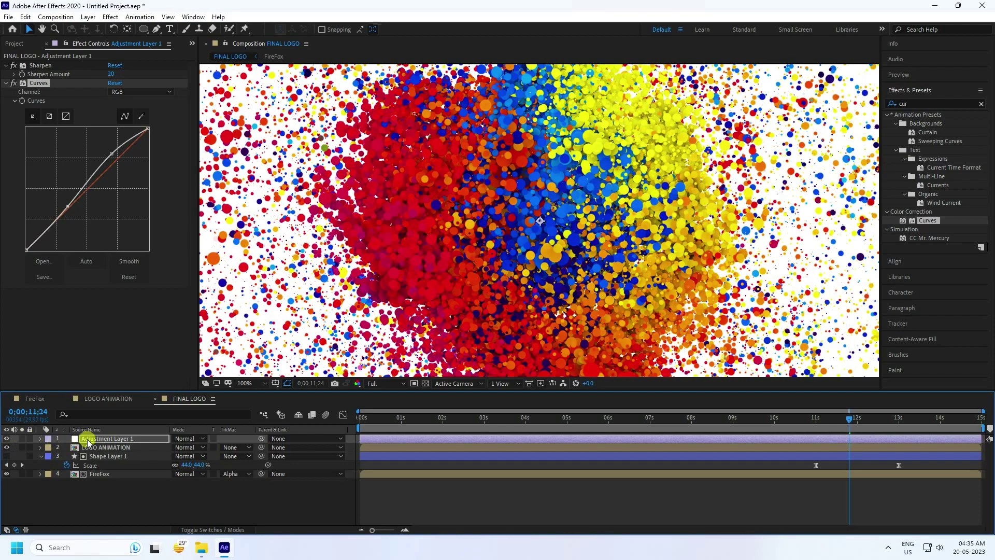
{"action": "left_click", "coordinate": [6, 439]}
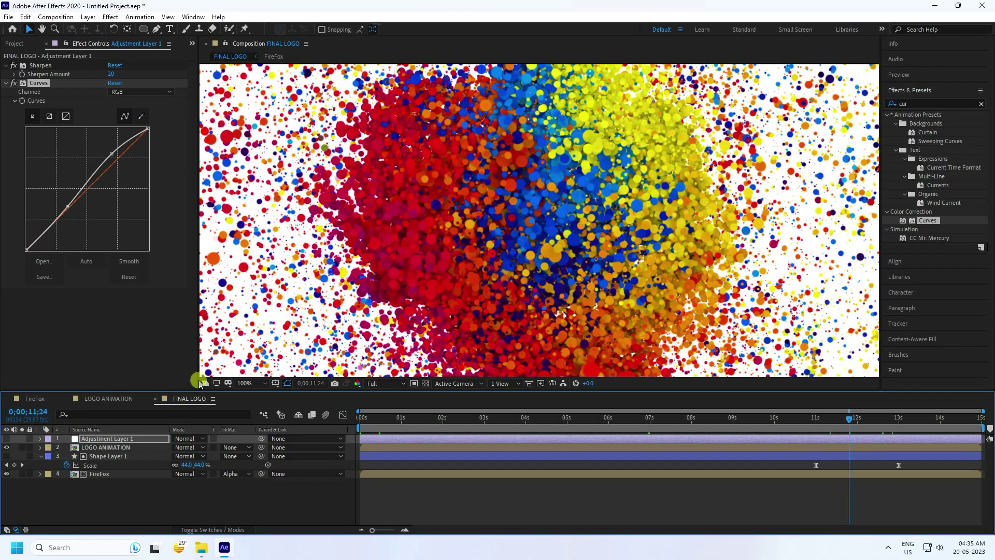
{"action": "left_click", "coordinate": [8, 439]}
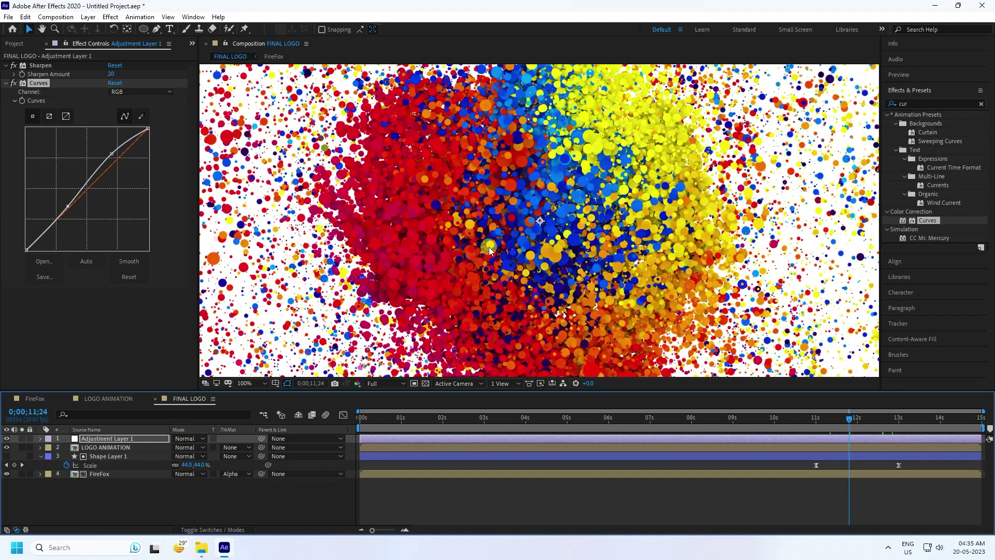
{"action": "scroll", "coordinate": [486, 233], "scroll_direction": "down", "scroll_amount": 2}
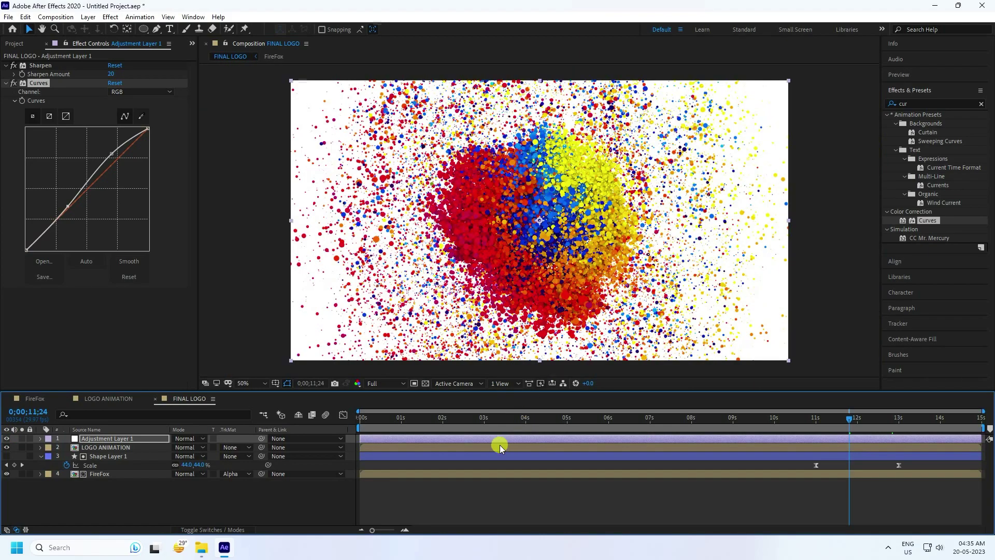
{"action": "left_click", "coordinate": [540, 417]}
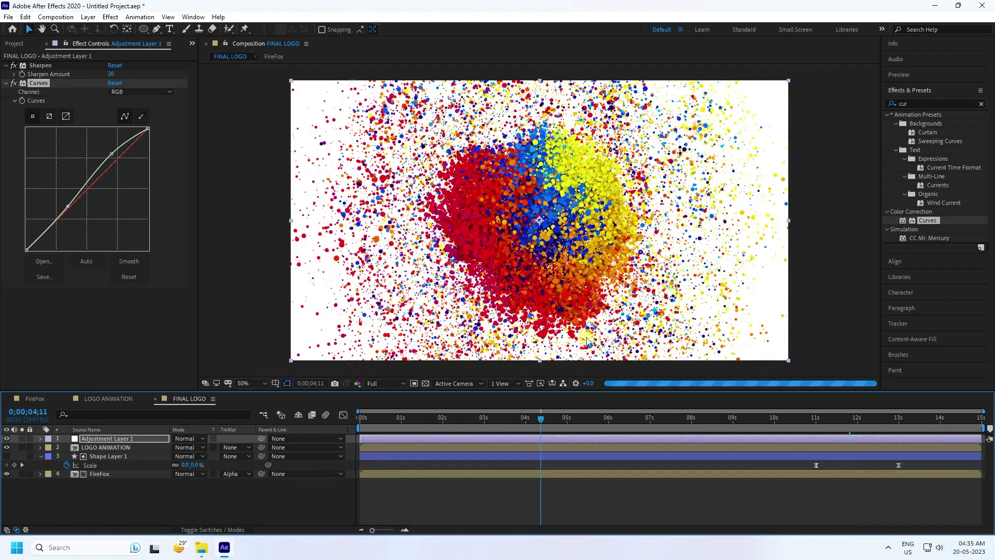
{"action": "left_click", "coordinate": [549, 409]}
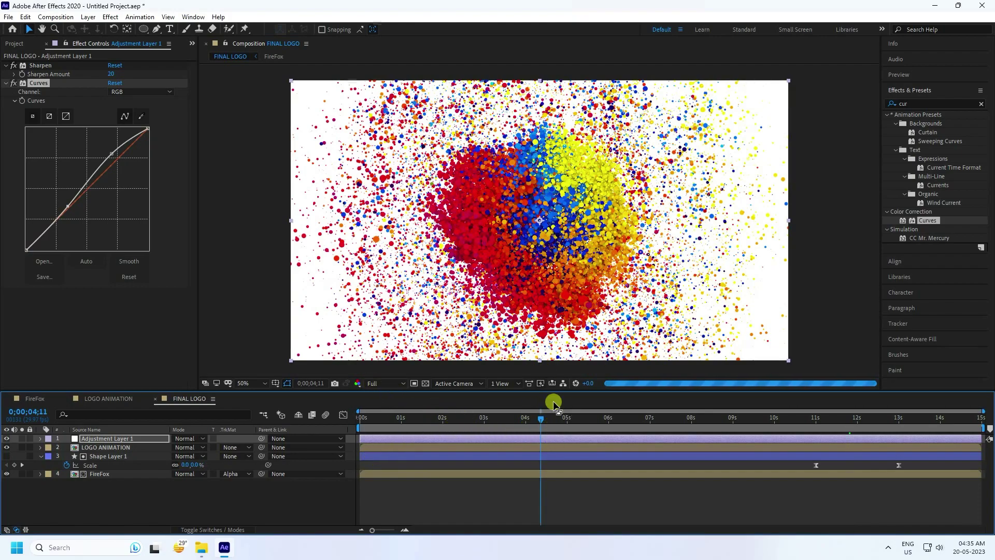